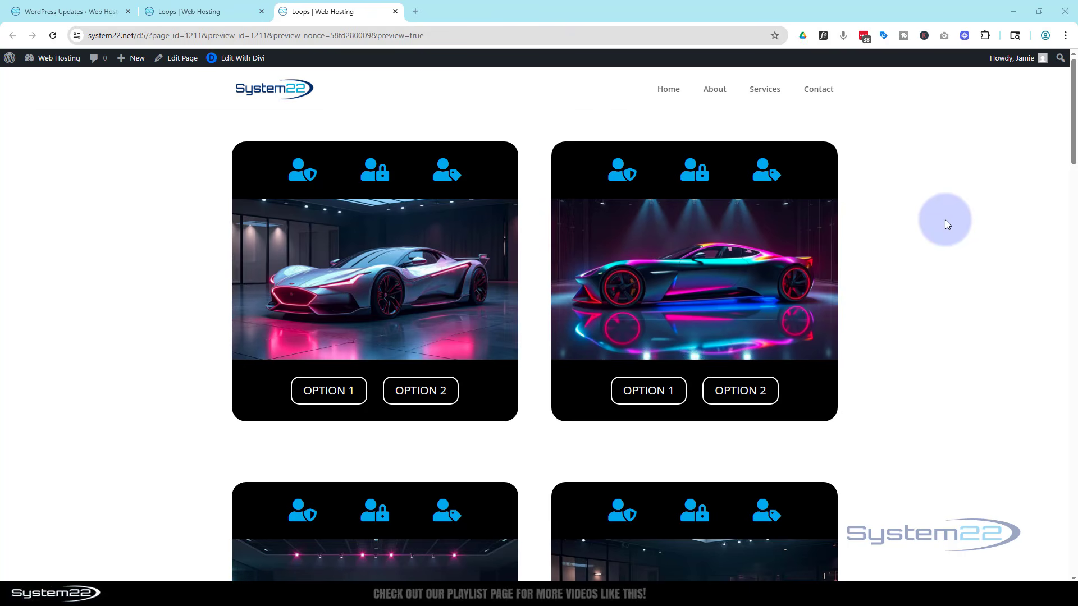
Scroll through the page preview to review the existing card layouts.
{"action": "scroll", "coordinate": [944, 220], "scroll_direction": "down", "scroll_amount": 7}
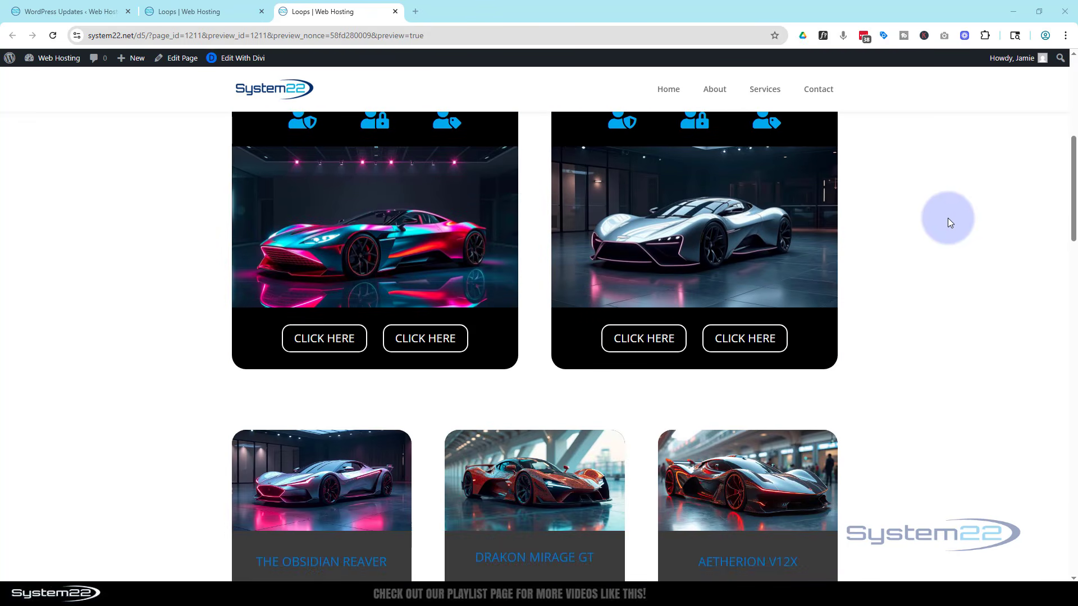
{"action": "scroll", "coordinate": [948, 219], "scroll_direction": "down", "scroll_amount": 5}
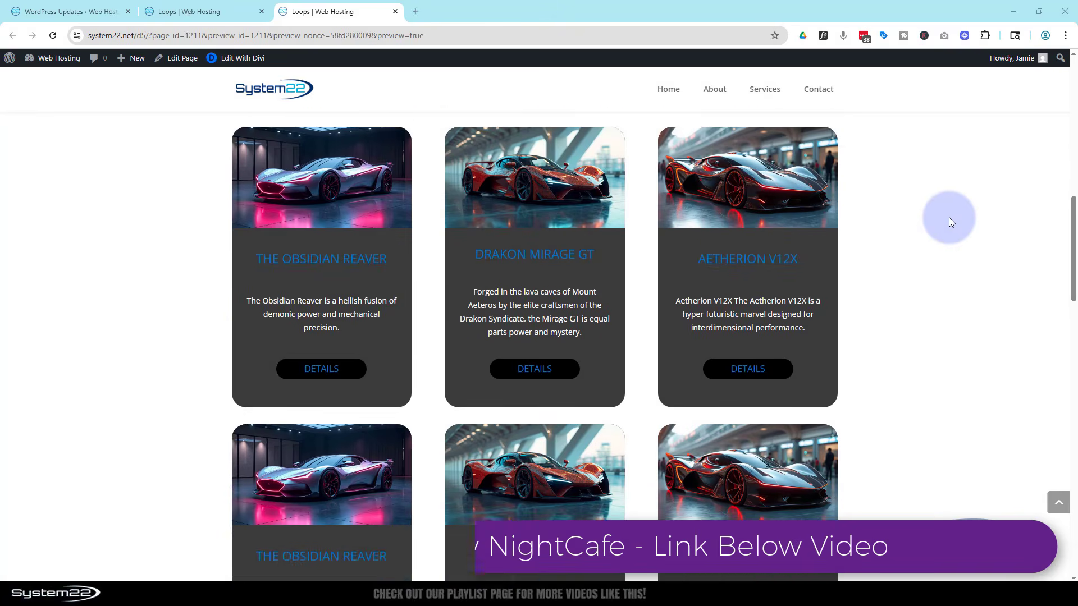
{"action": "scroll", "coordinate": [949, 216], "scroll_direction": "up", "scroll_amount": 10}
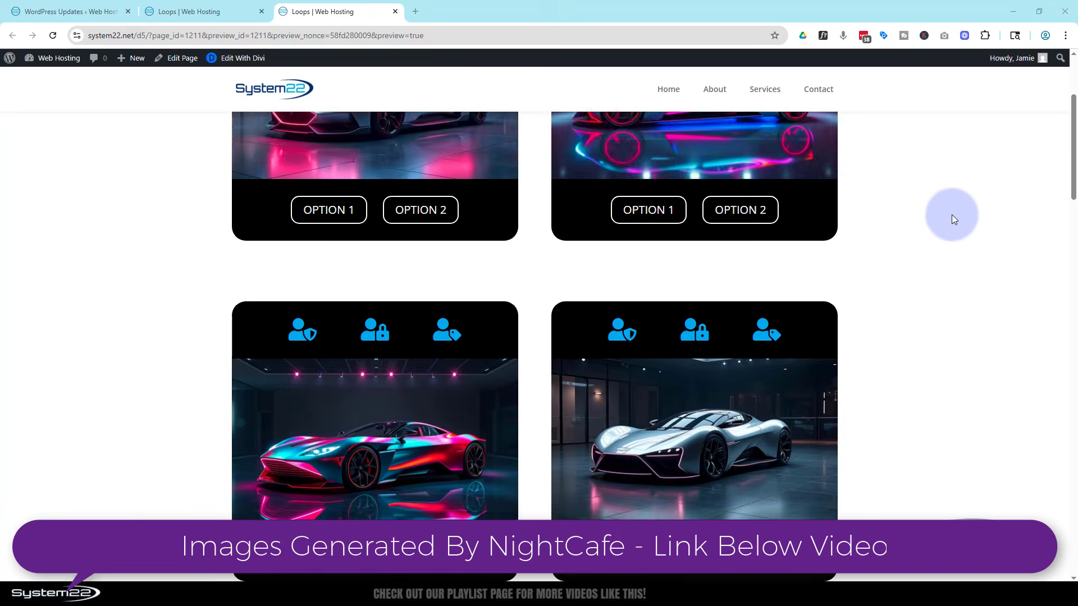
{"action": "scroll", "coordinate": [952, 218], "scroll_direction": "up", "scroll_amount": 3}
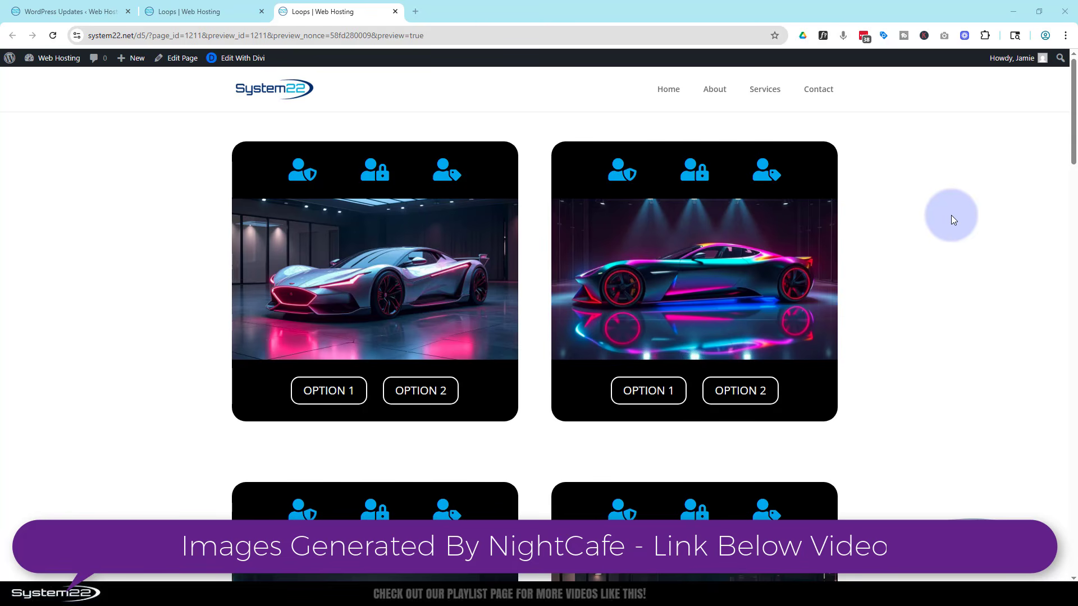
{"action": "left_click", "coordinate": [1075, 150]}
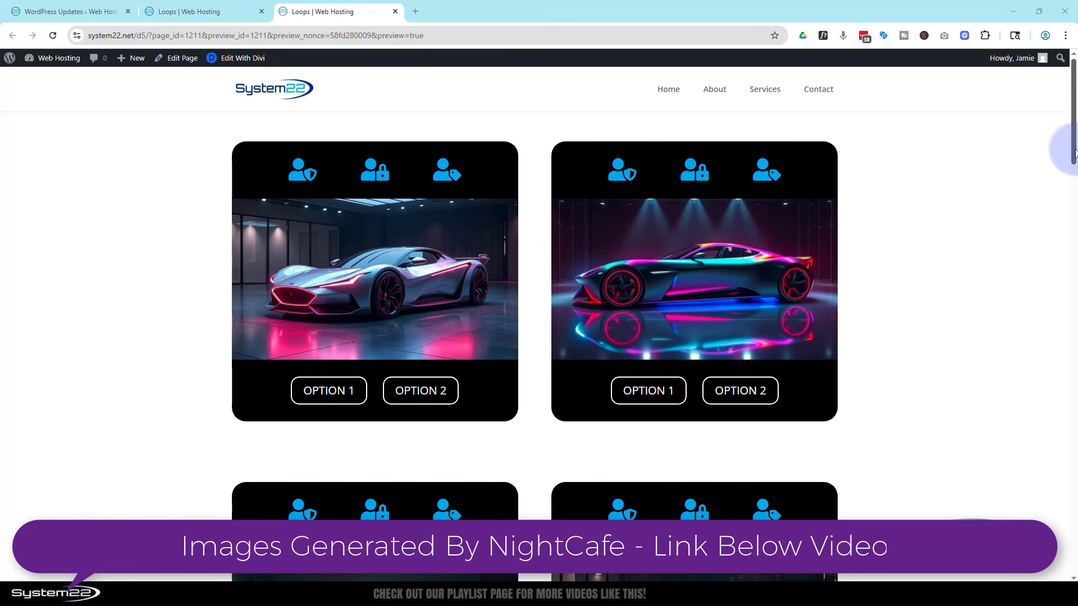
Return to the builder and insert a new three-column section below the two-card section.
{"action": "left_click", "coordinate": [193, 10]}
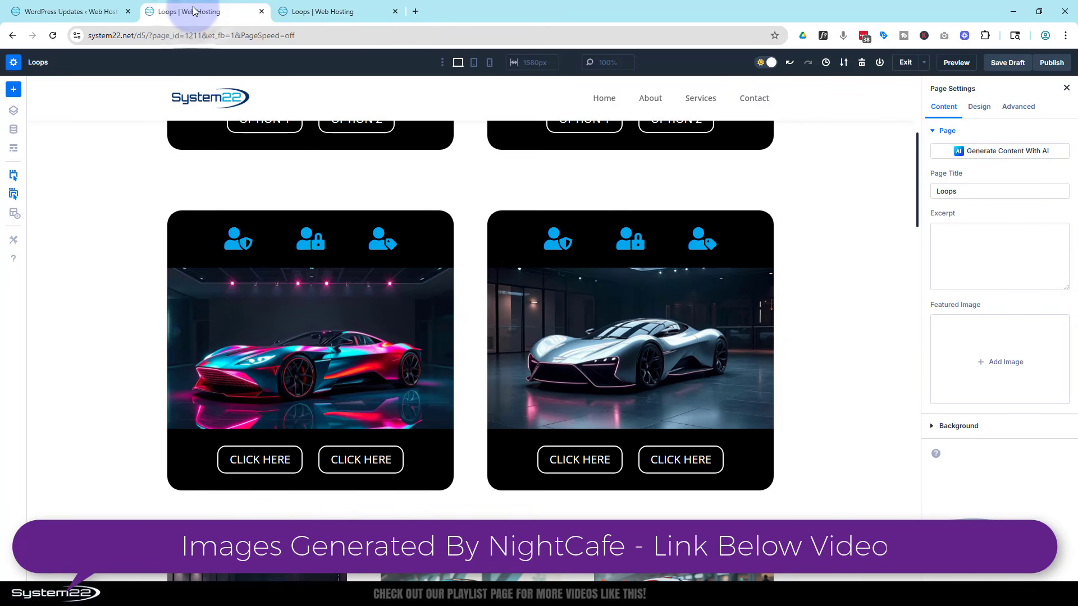
{"action": "scroll", "coordinate": [473, 188], "scroll_direction": "down", "scroll_amount": 4}
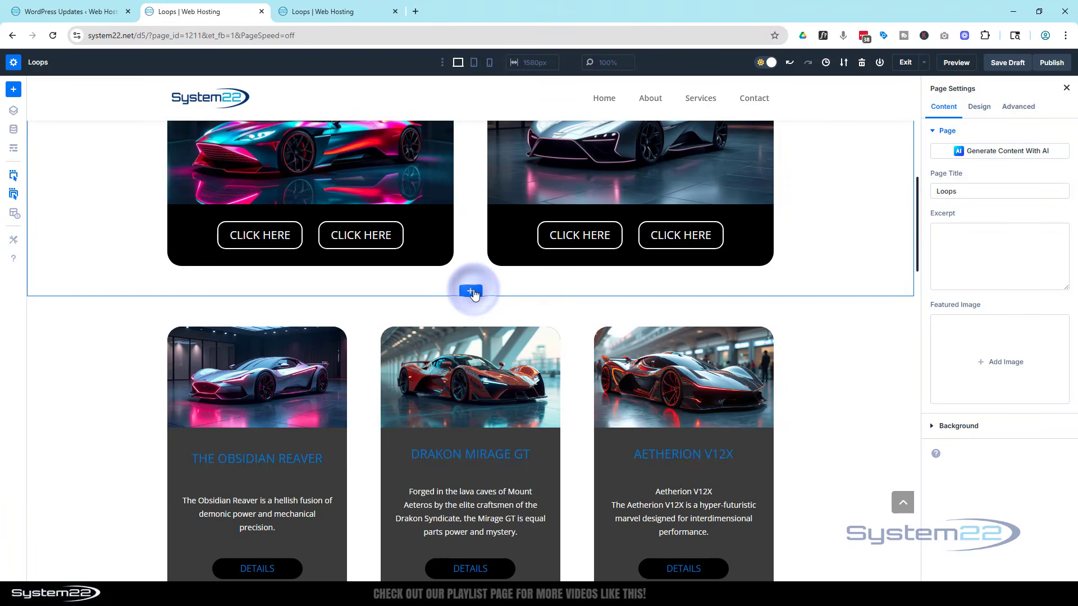
{"action": "left_click", "coordinate": [472, 291]}
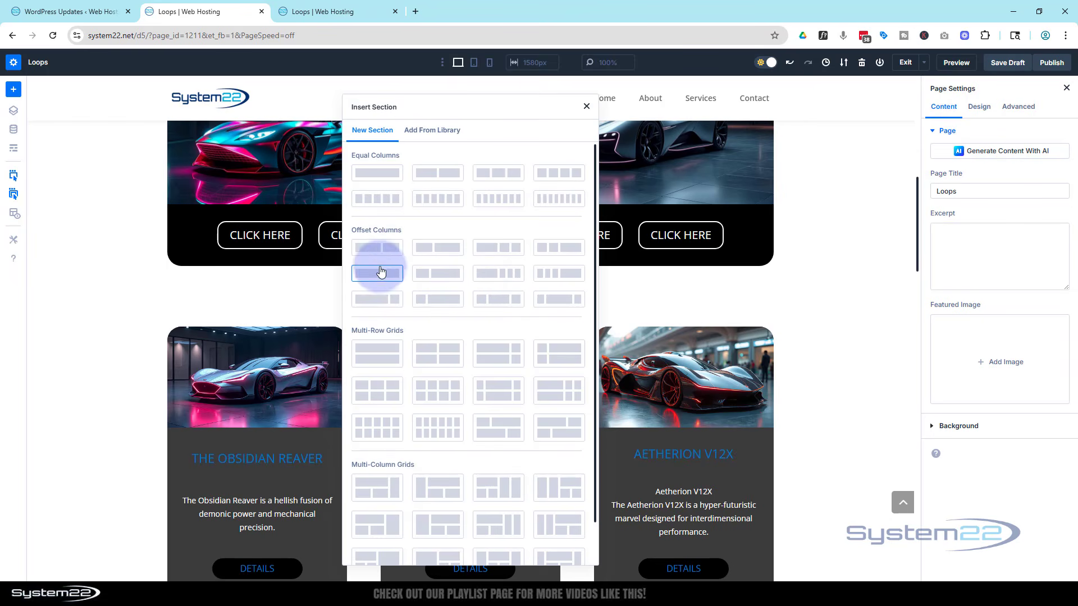
{"action": "left_click", "coordinate": [494, 170]}
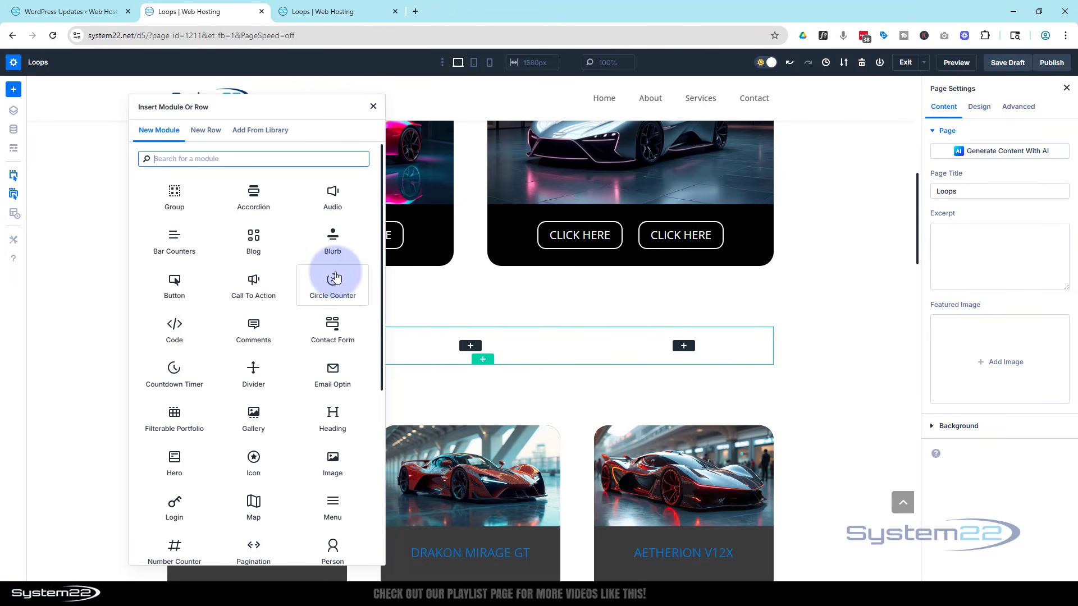
Add a Blurb module to the first column and a Call To Action module to the second column.
{"action": "left_click", "coordinate": [331, 241]}
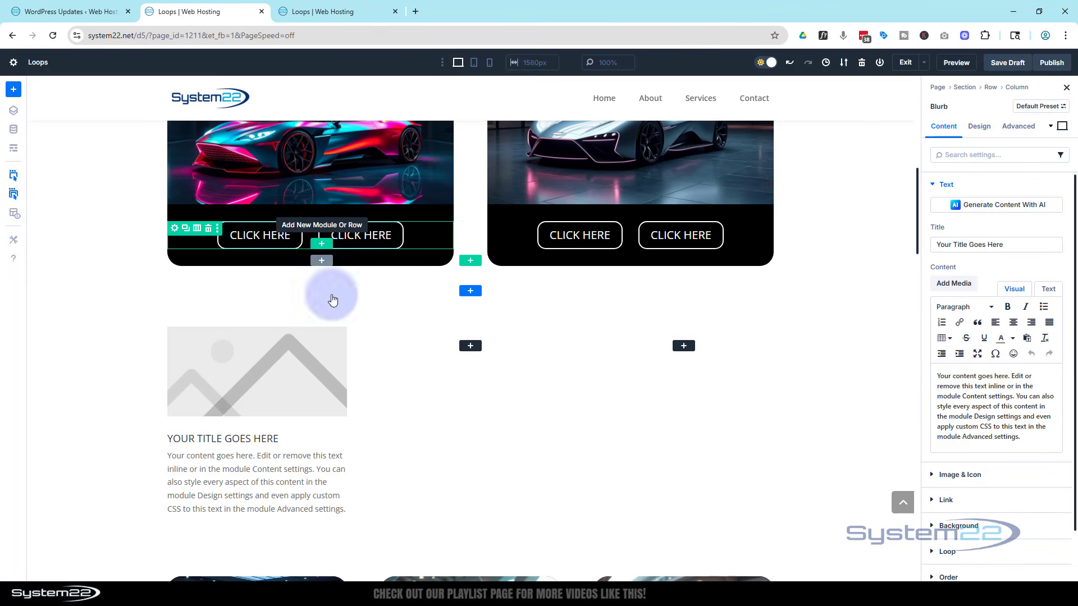
{"action": "left_click", "coordinate": [470, 346]}
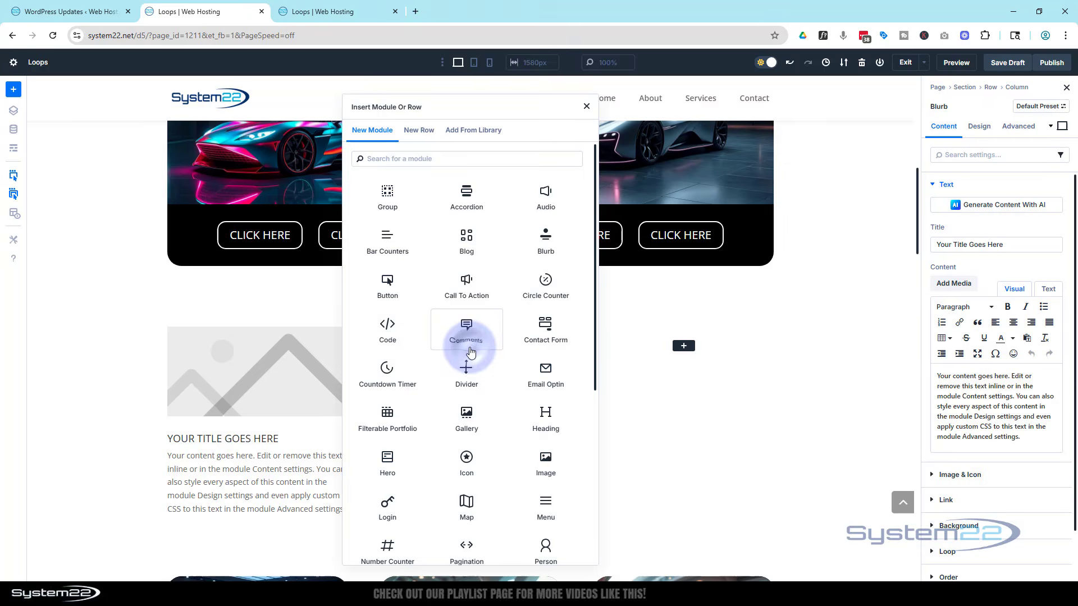
{"action": "left_click", "coordinate": [466, 285]}
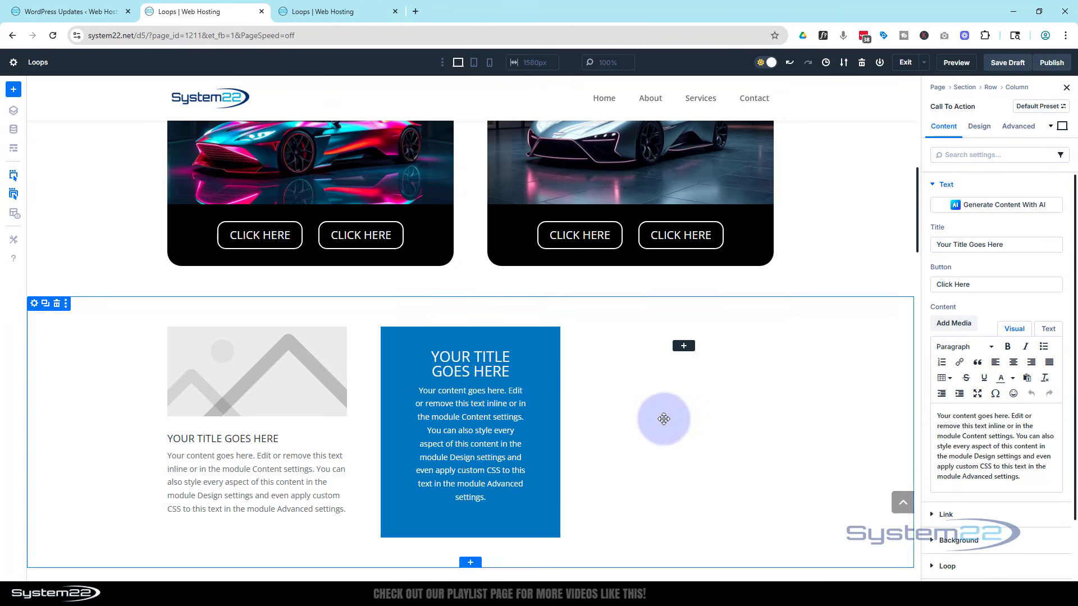
Add a Text module to the third column of the new section.
{"action": "left_click", "coordinate": [682, 347]}
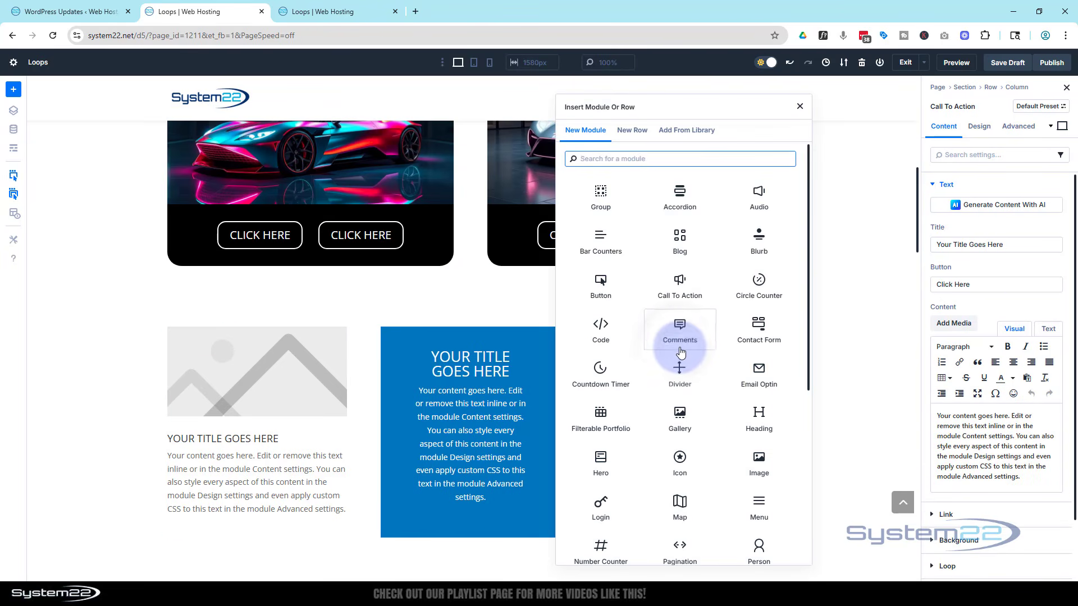
{"action": "scroll", "coordinate": [680, 352], "scroll_direction": "down", "scroll_amount": 5}
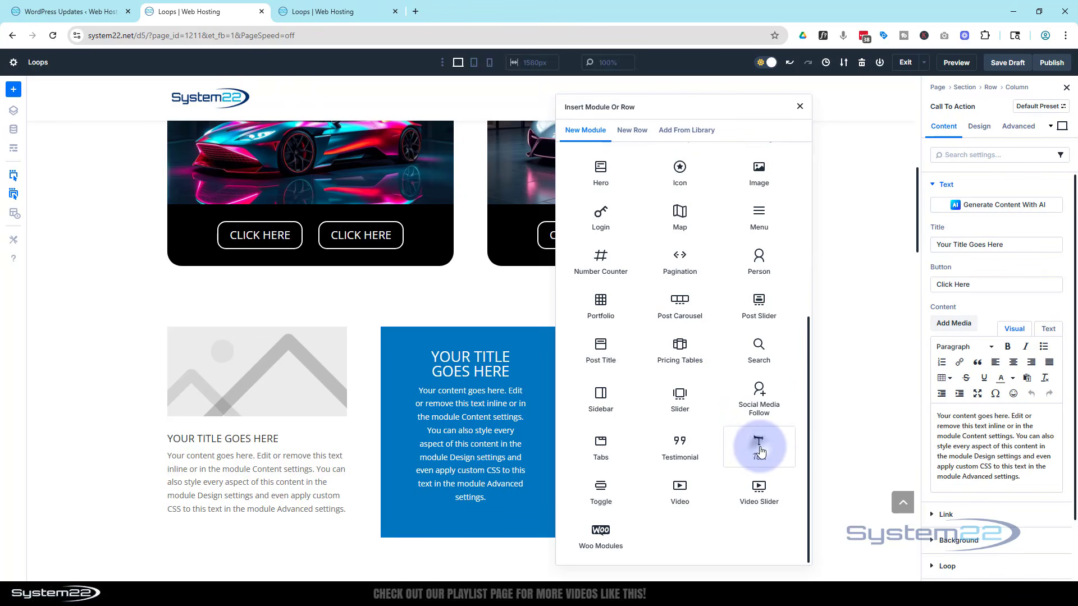
{"action": "left_click", "coordinate": [764, 456]}
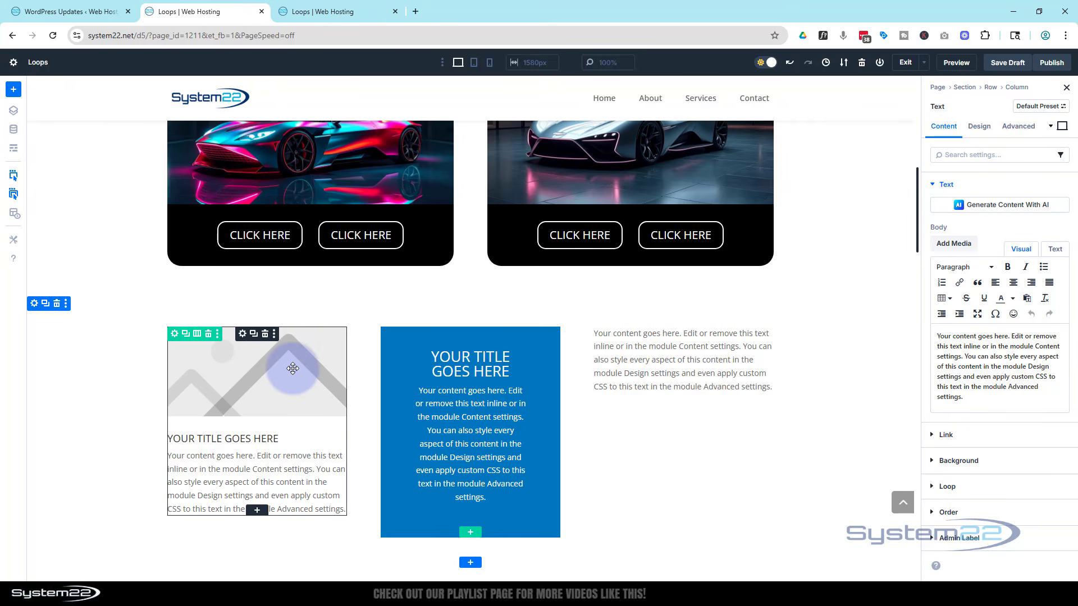
Set the blurb's image to the grey-haired man at a computer from the media library.
{"action": "left_click", "coordinate": [242, 334]}
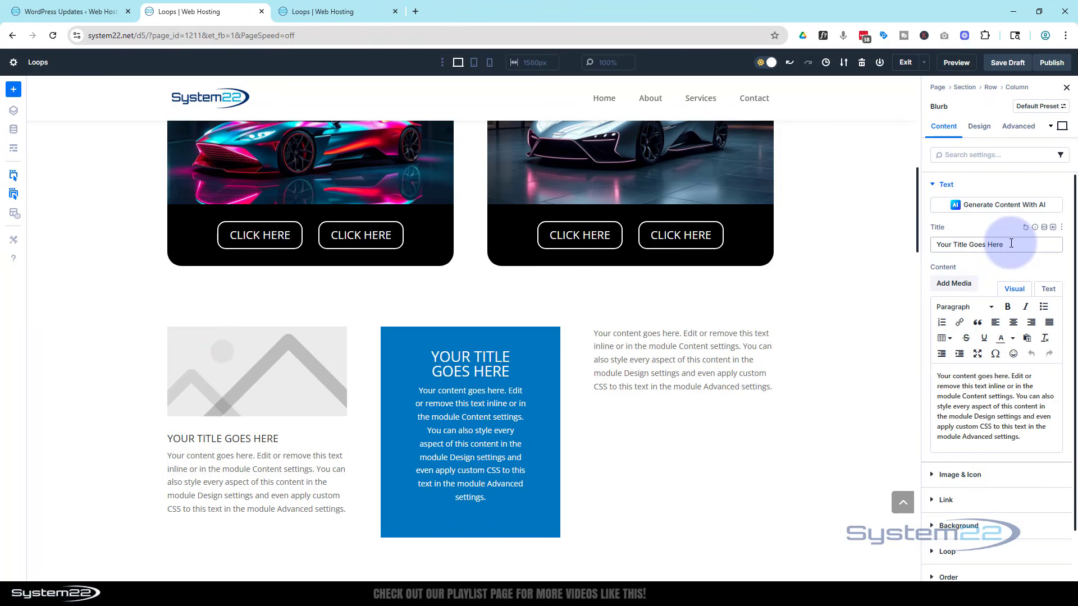
{"action": "scroll", "coordinate": [1001, 405], "scroll_direction": "down", "scroll_amount": 1}
{"action": "left_click", "coordinate": [960, 418]}
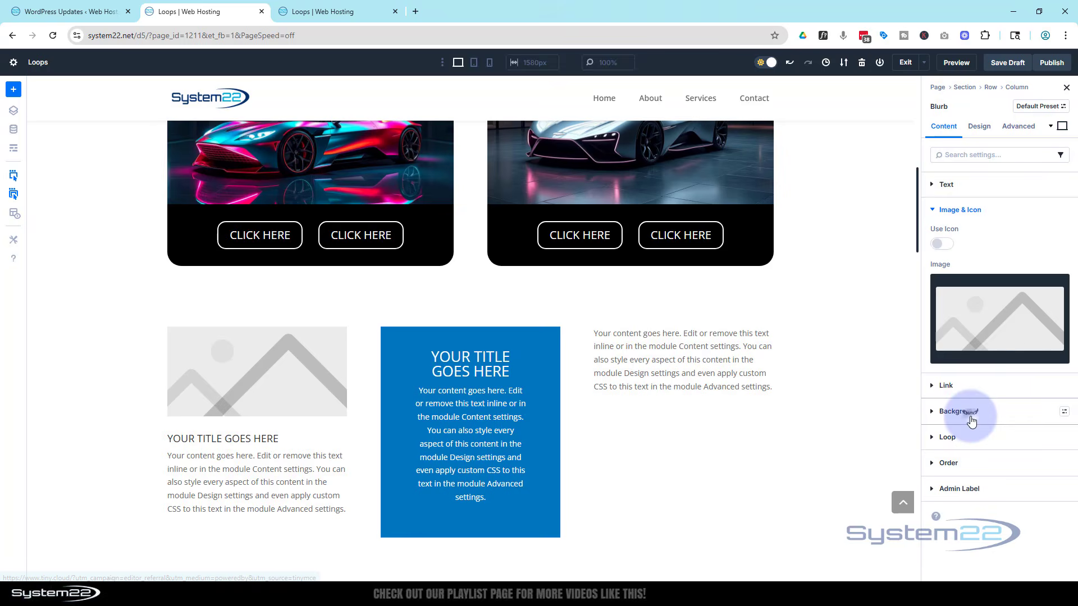
{"action": "left_click", "coordinate": [993, 351]}
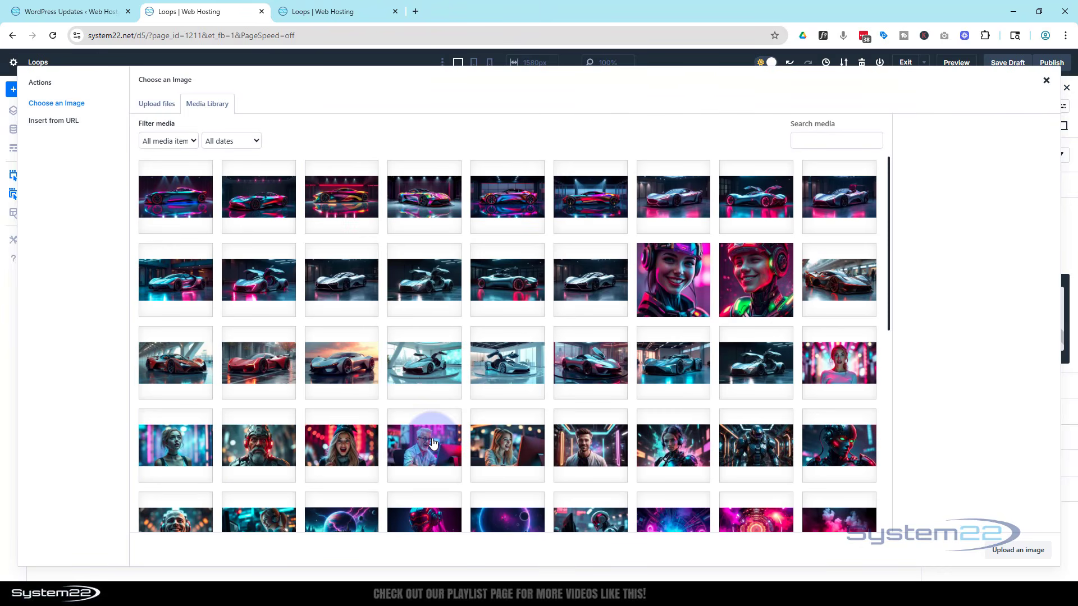
{"action": "left_click", "coordinate": [422, 441]}
{"action": "left_click", "coordinate": [1031, 552]}
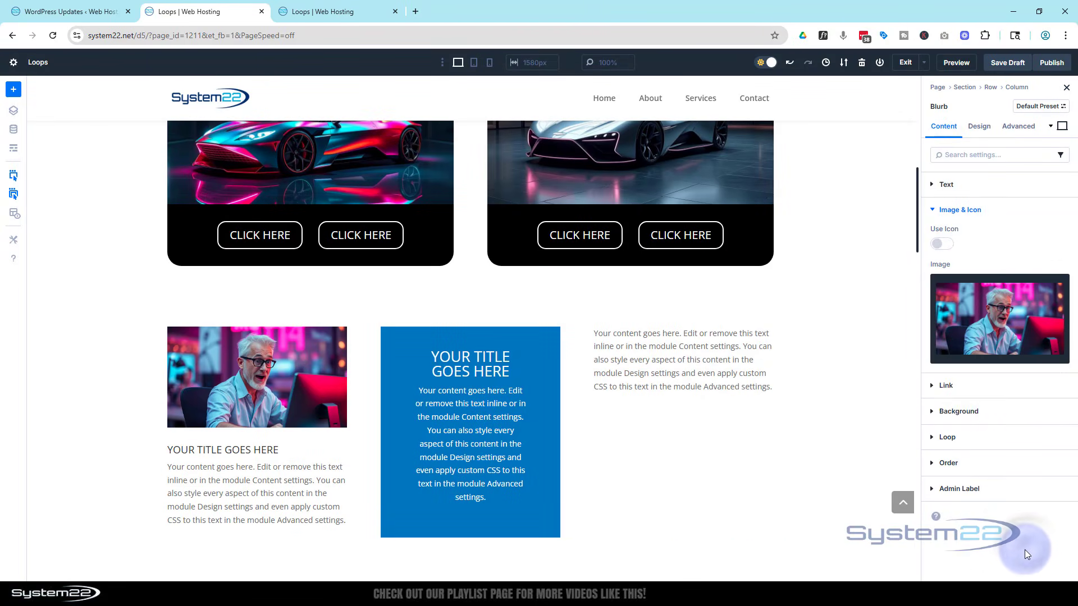
Give the blurb a background gradient, setting its end colour to black 000000.
{"action": "left_click", "coordinate": [948, 410]}
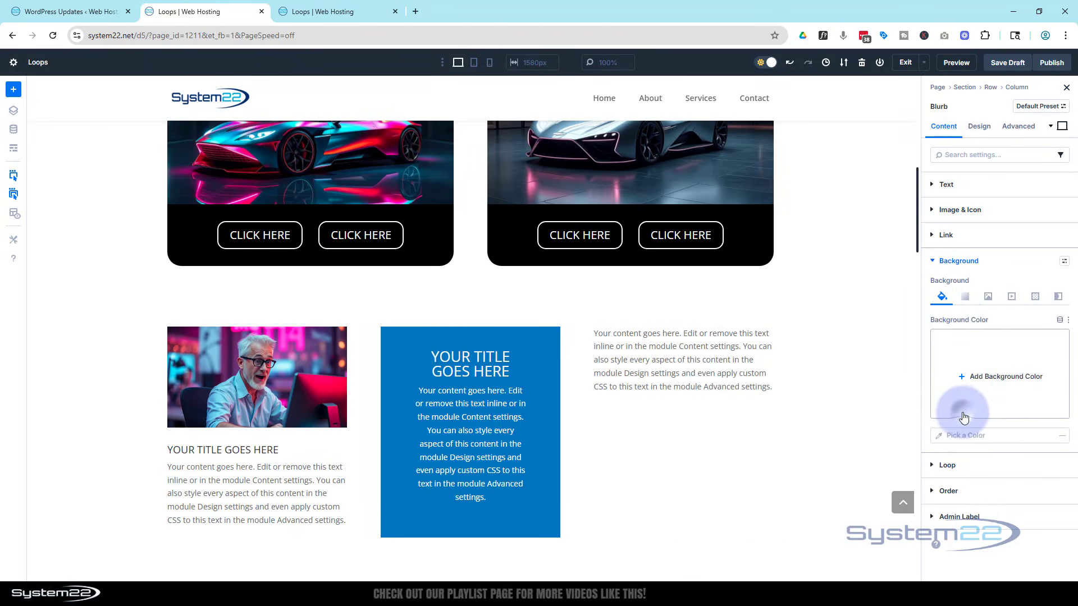
{"action": "left_click", "coordinate": [965, 297]}
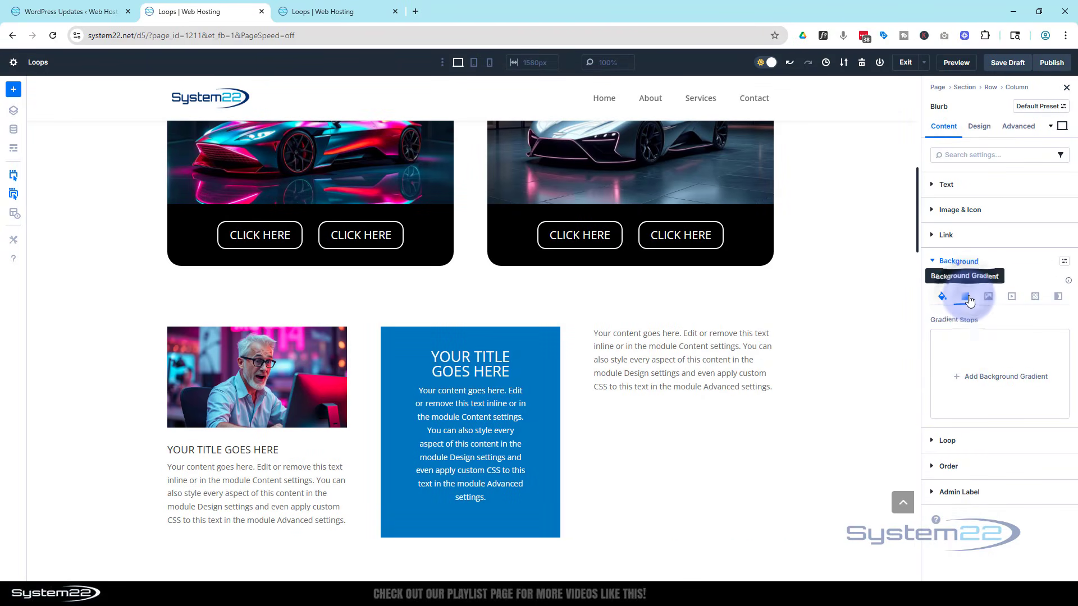
{"action": "left_click", "coordinate": [1003, 381]}
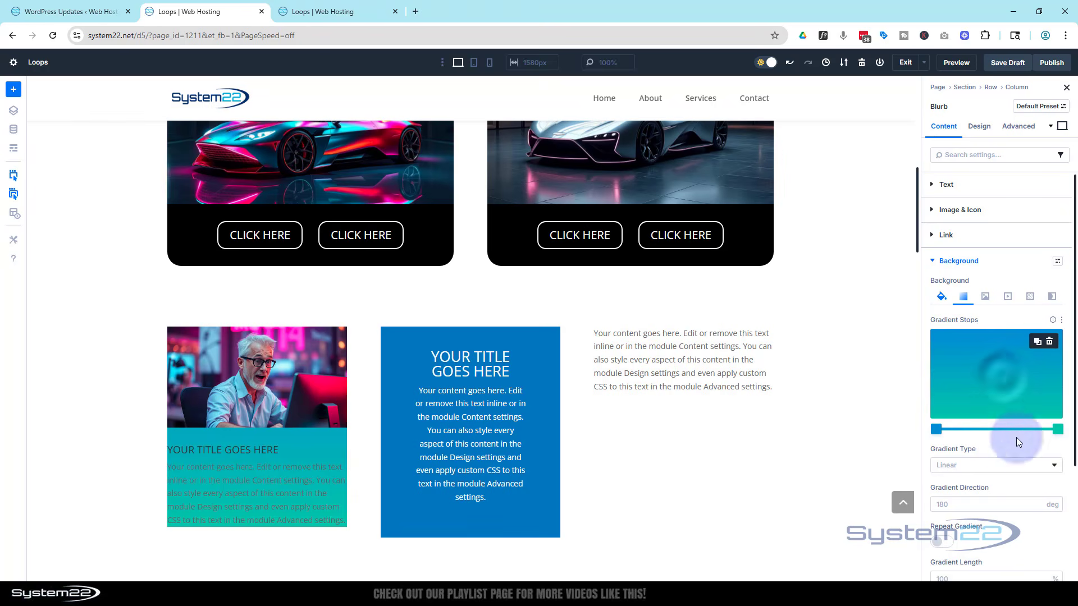
{"action": "left_click", "coordinate": [1057, 430]}
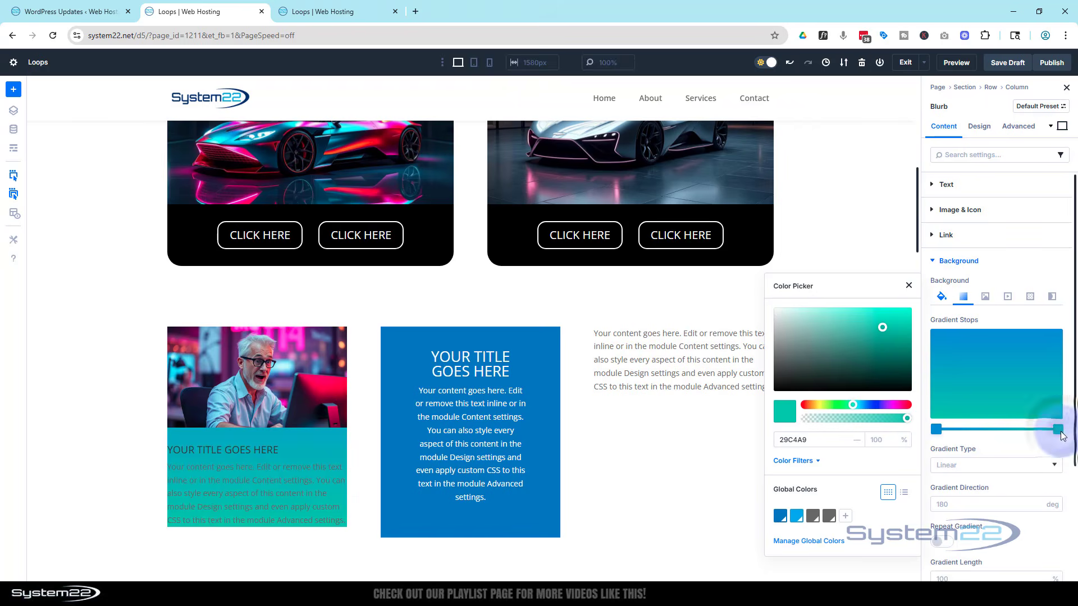
{"action": "left_click_drag", "start_coordinate": [784, 379], "coordinate": [776, 391]}
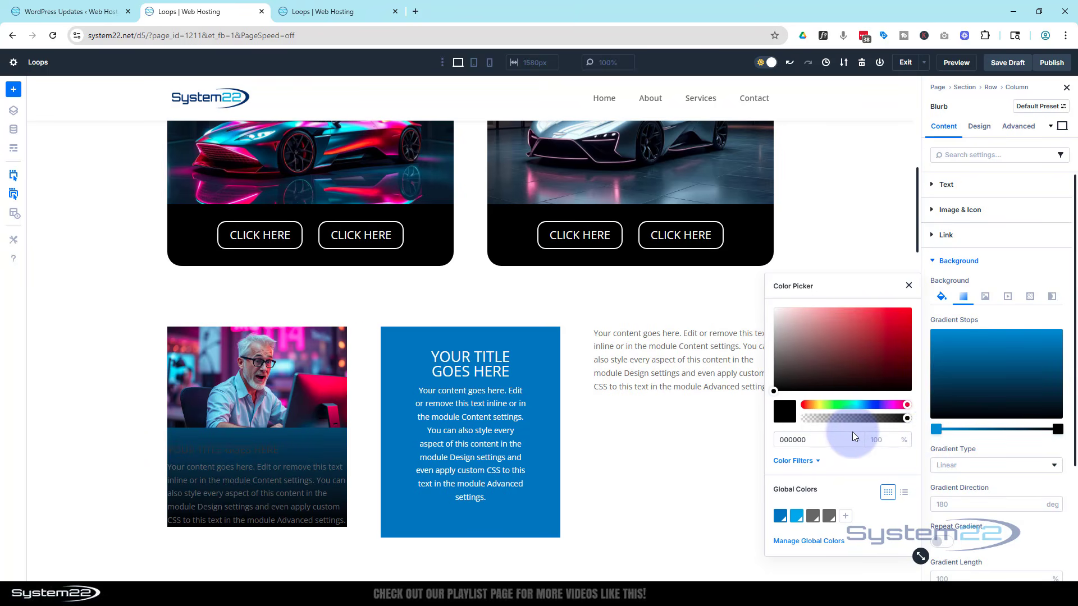
{"action": "left_click", "coordinate": [883, 232]}
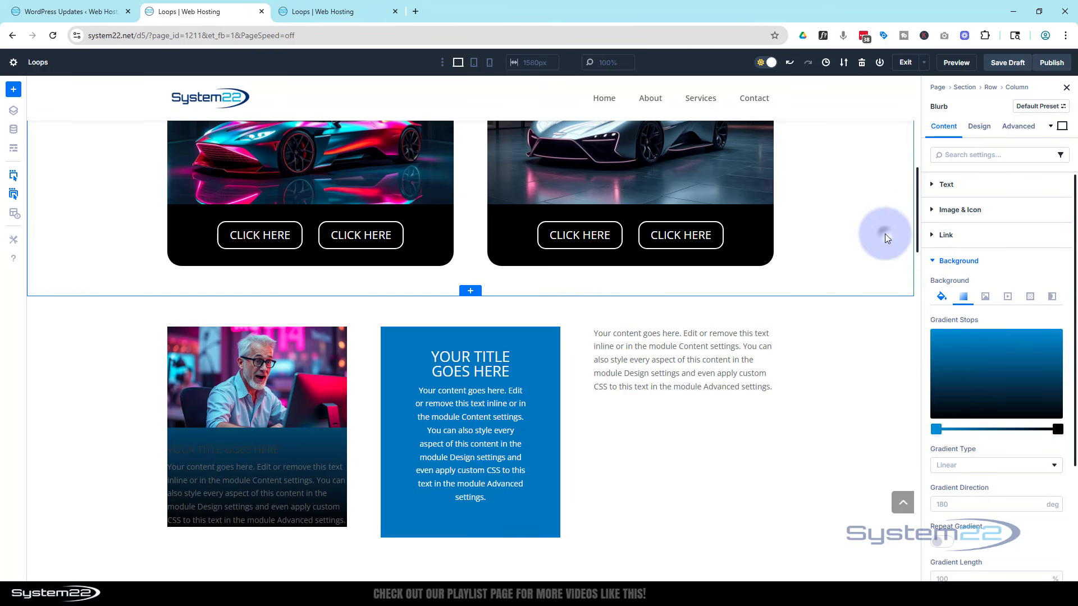
Set the blurb image's border radius to 15 px on all corners.
{"action": "scroll", "coordinate": [1035, 343], "scroll_direction": "down", "scroll_amount": 3}
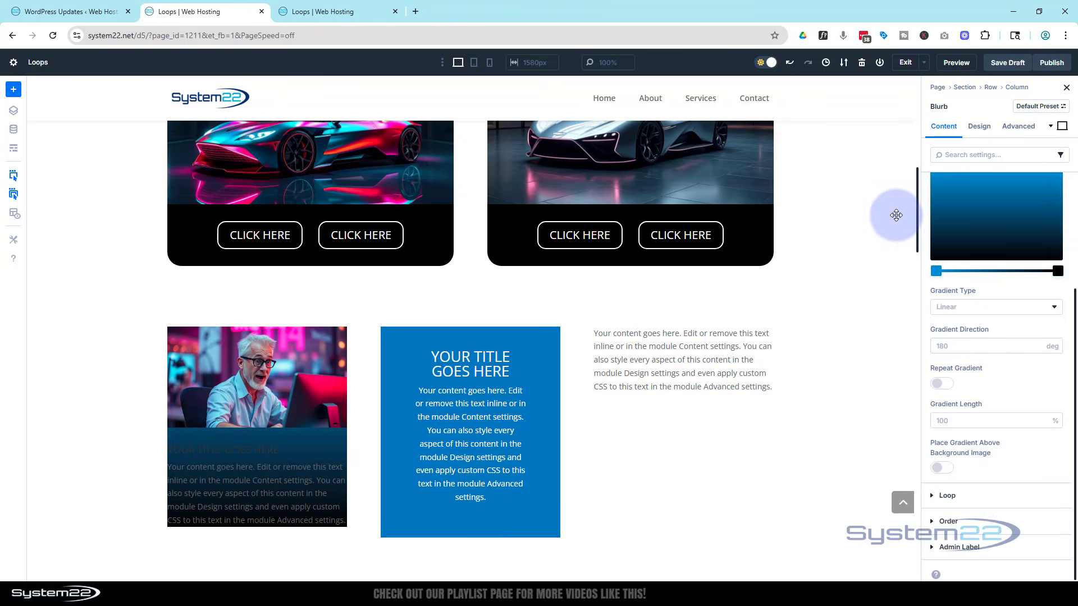
{"action": "left_click", "coordinate": [981, 126]}
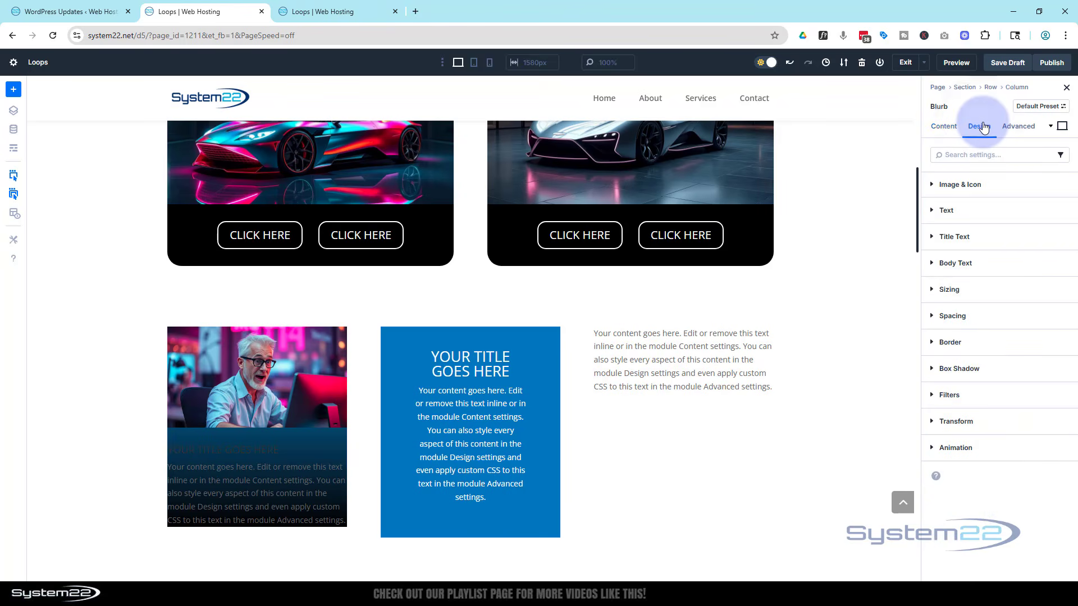
{"action": "left_click", "coordinate": [973, 184]}
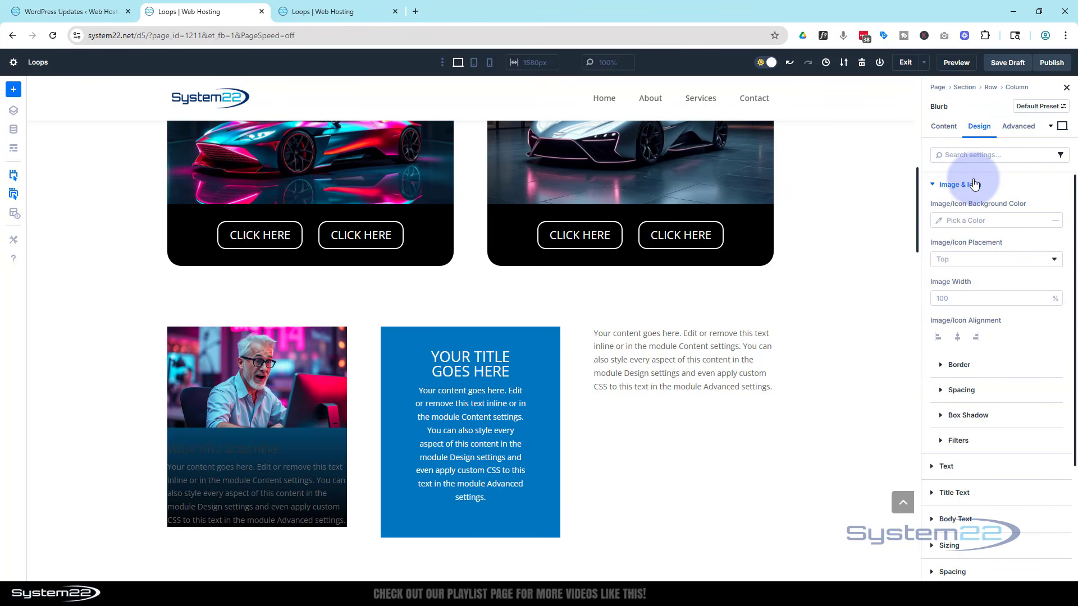
{"action": "left_click", "coordinate": [941, 365]}
{"action": "left_click", "coordinate": [941, 365]}
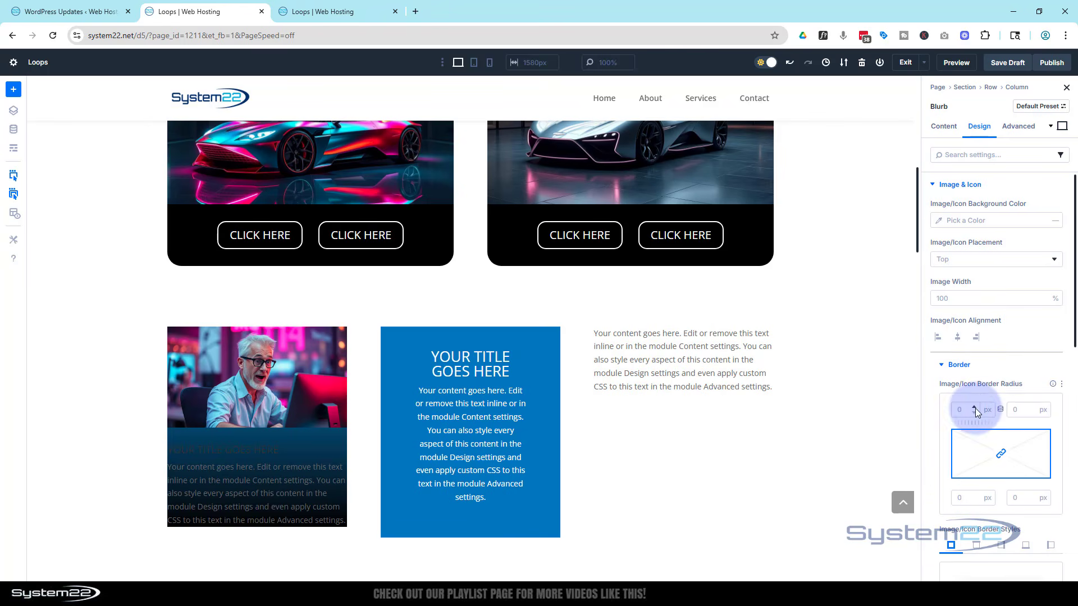
{"action": "left_click", "coordinate": [960, 405]}
{"action": "type", "text": "15"}
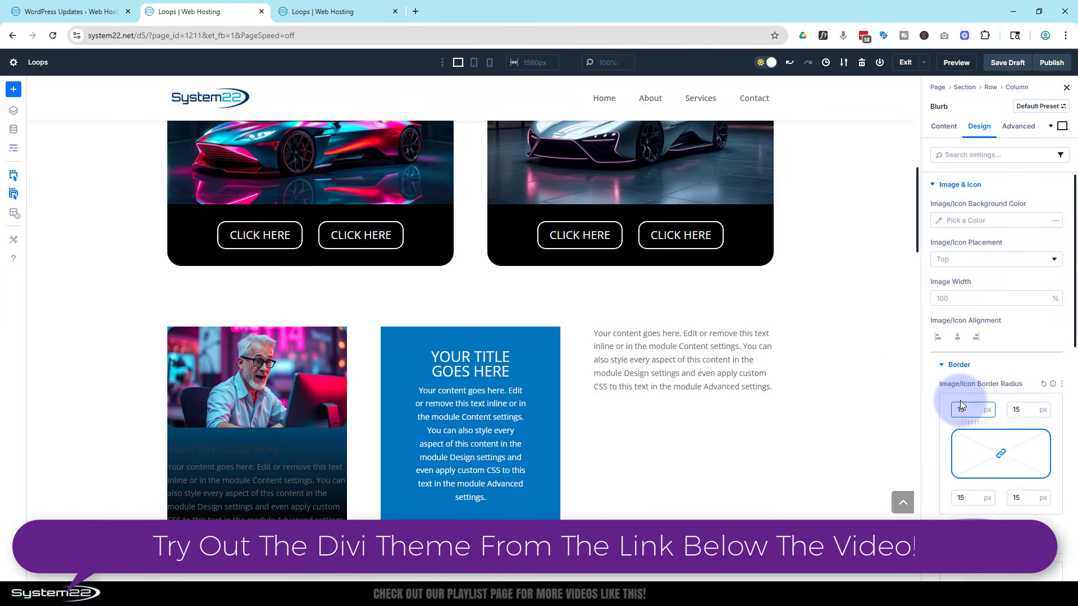
Center-align the blurb's text.
{"action": "scroll", "coordinate": [943, 399], "scroll_direction": "down", "scroll_amount": 8}
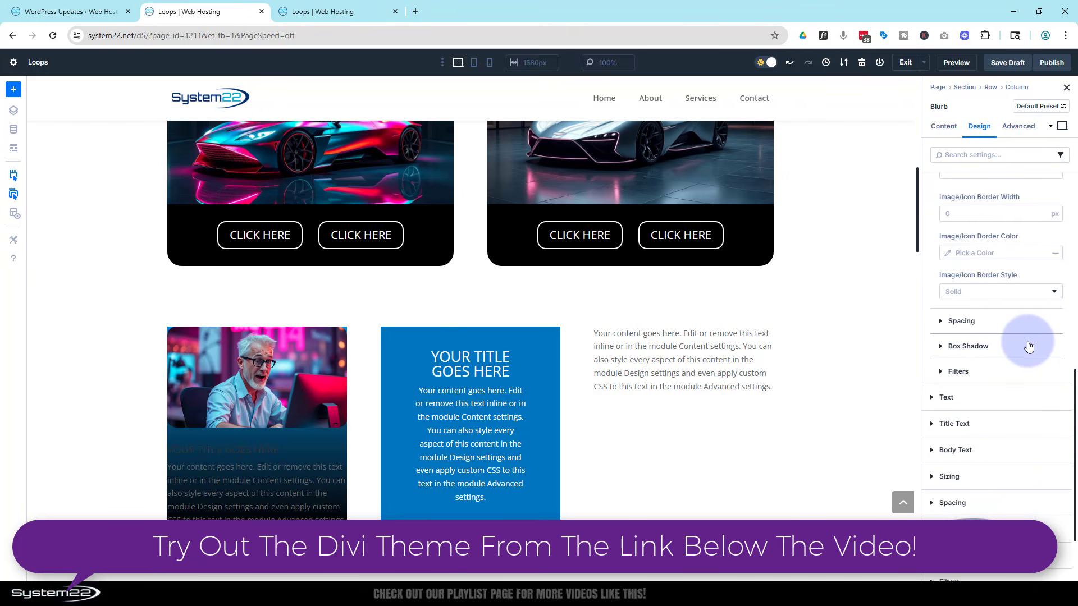
{"action": "left_click", "coordinate": [933, 400]}
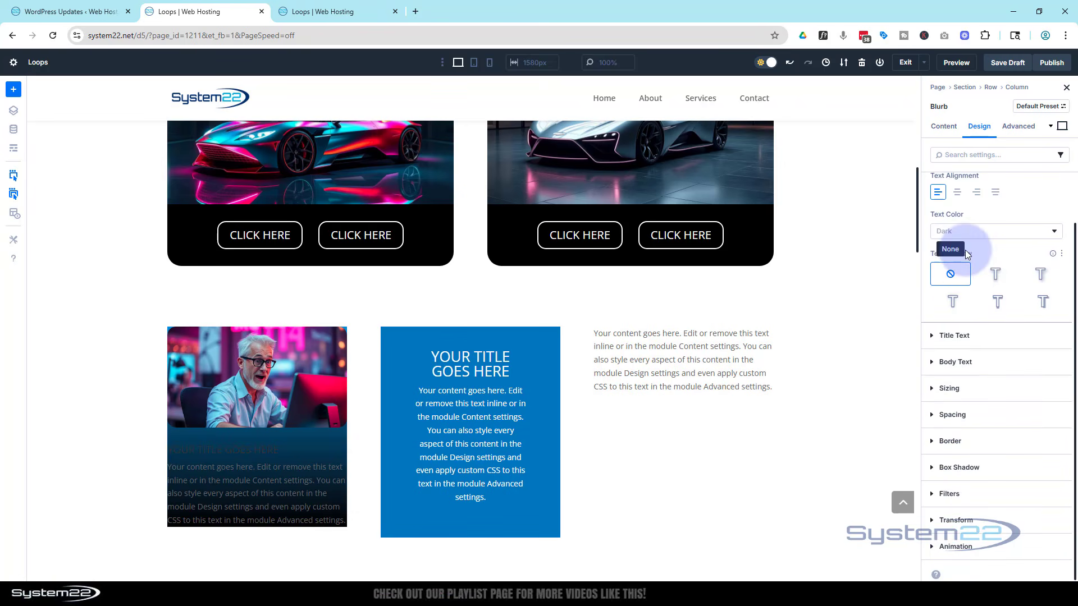
{"action": "left_click", "coordinate": [957, 192]}
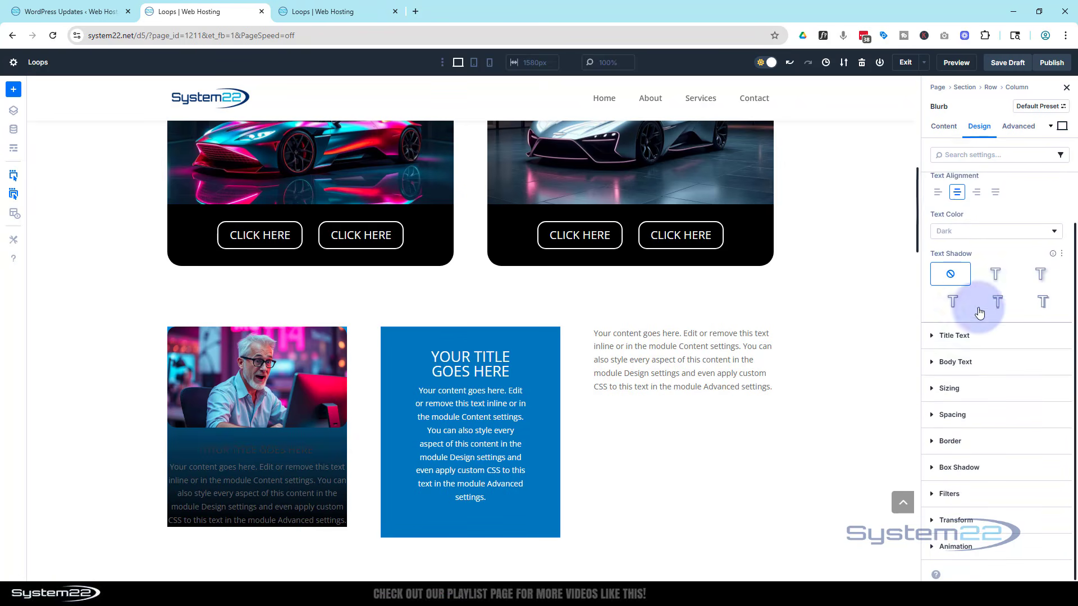
Set the blurb's title font to Anton and its title text colour to the Secondary global colour.
{"action": "left_click", "coordinate": [932, 335]}
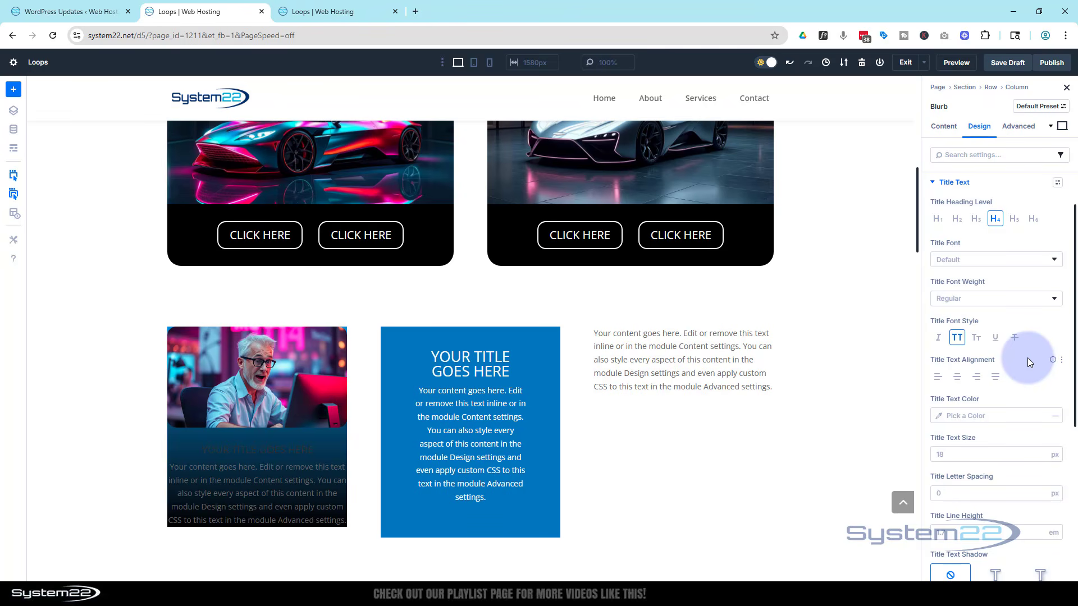
{"action": "left_click", "coordinate": [962, 264]}
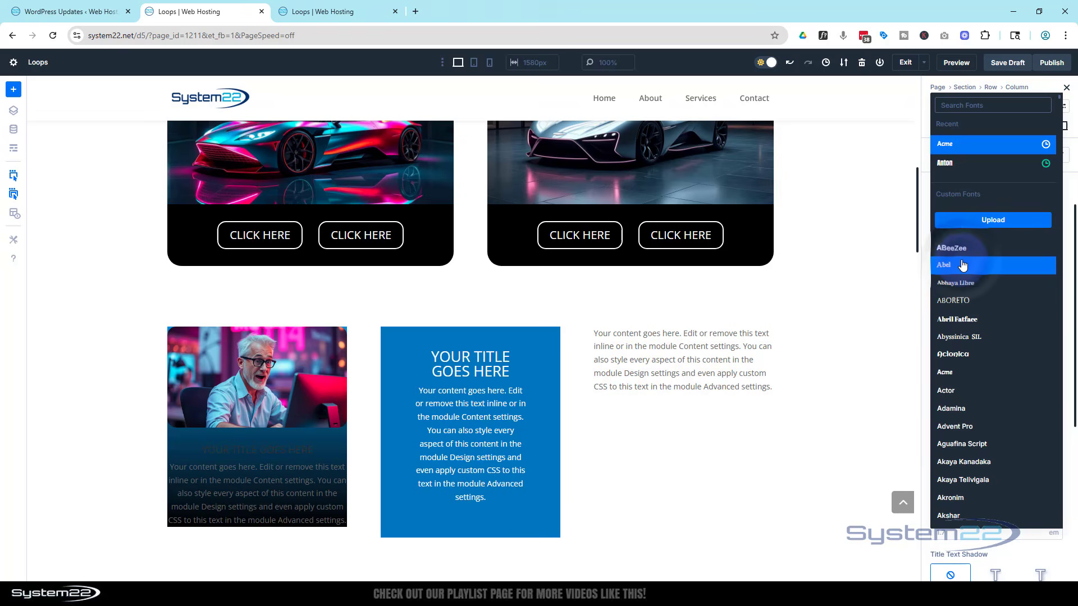
{"action": "left_click", "coordinate": [954, 165]}
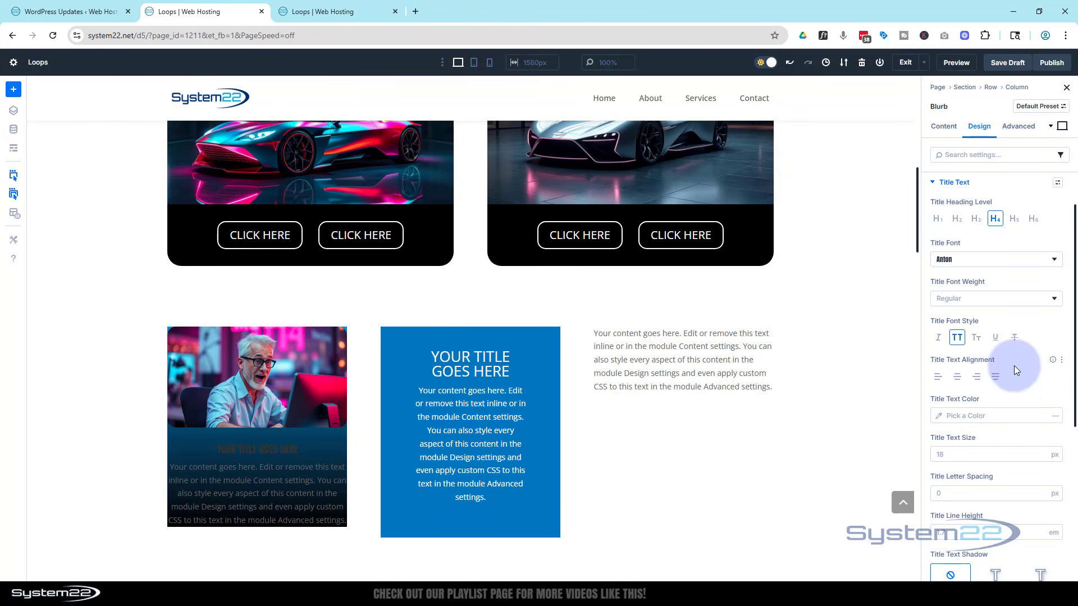
{"action": "left_click", "coordinate": [940, 416]}
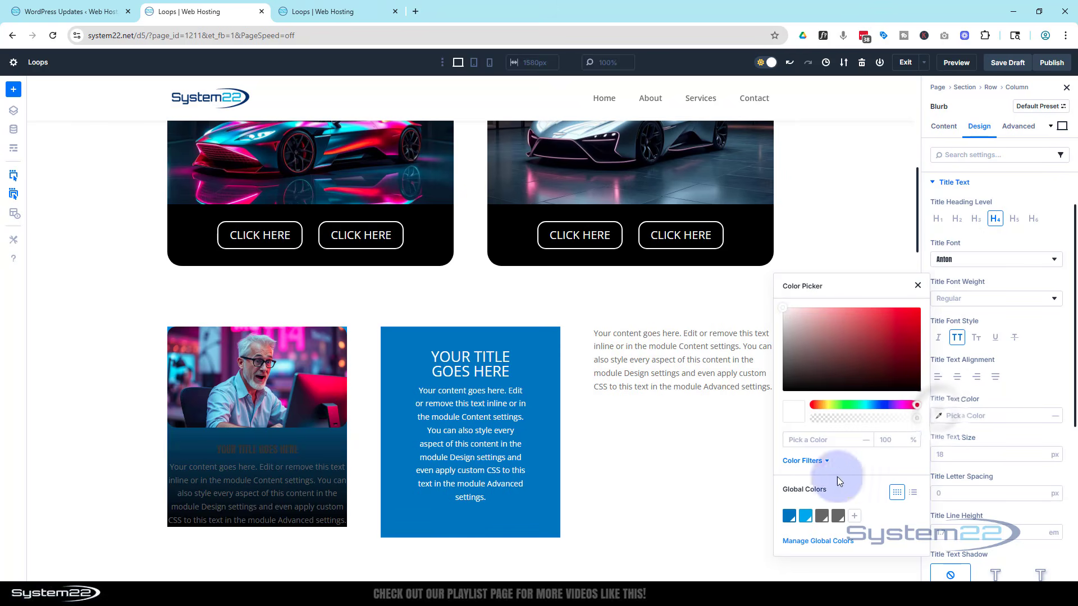
{"action": "left_click", "coordinate": [805, 516]}
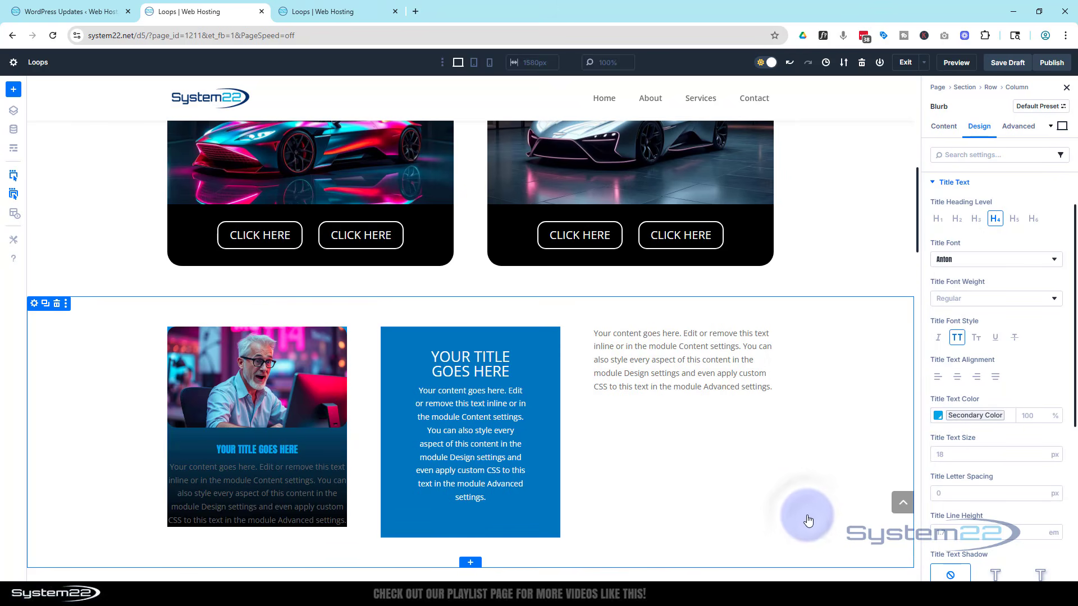
Set the blurb's title text size to 22 px and apply the fourth title text shadow preset.
{"action": "left_click", "coordinate": [929, 454]}
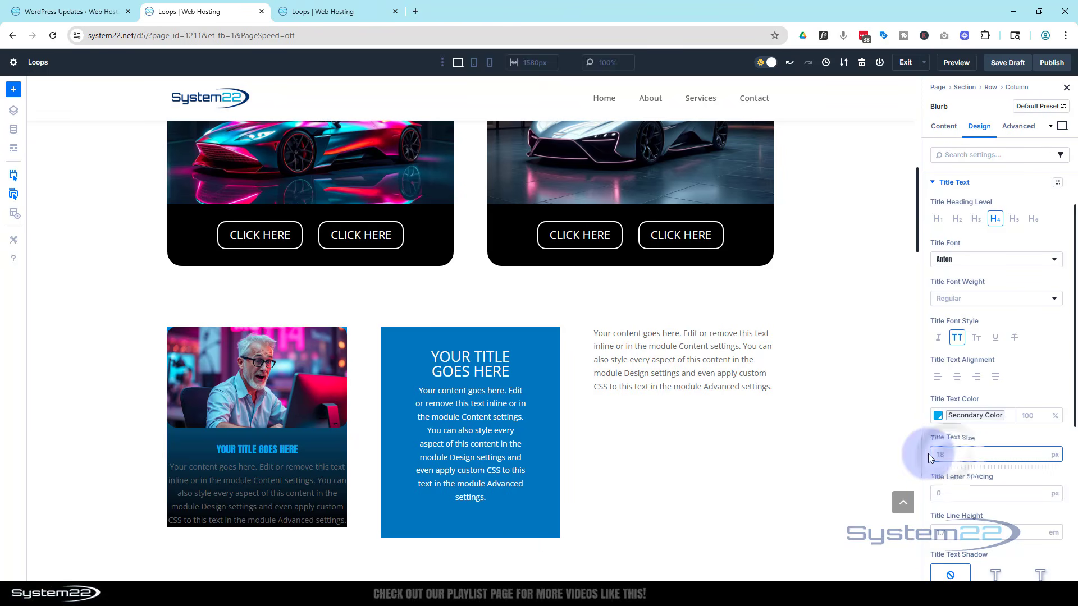
{"action": "type", "text": "22"}
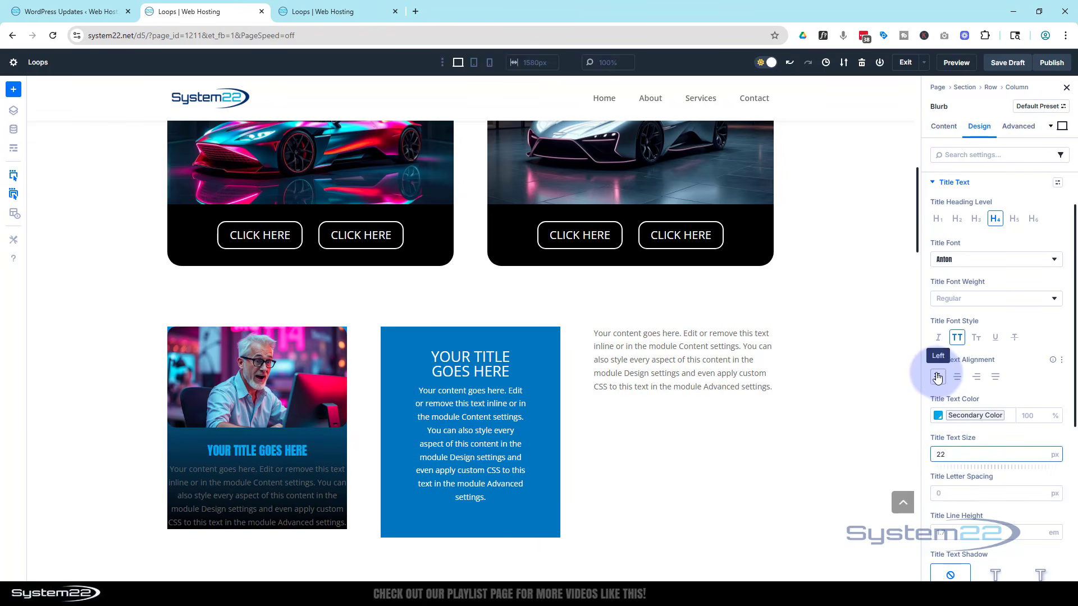
{"action": "scroll", "coordinate": [937, 377], "scroll_direction": "down", "scroll_amount": 4}
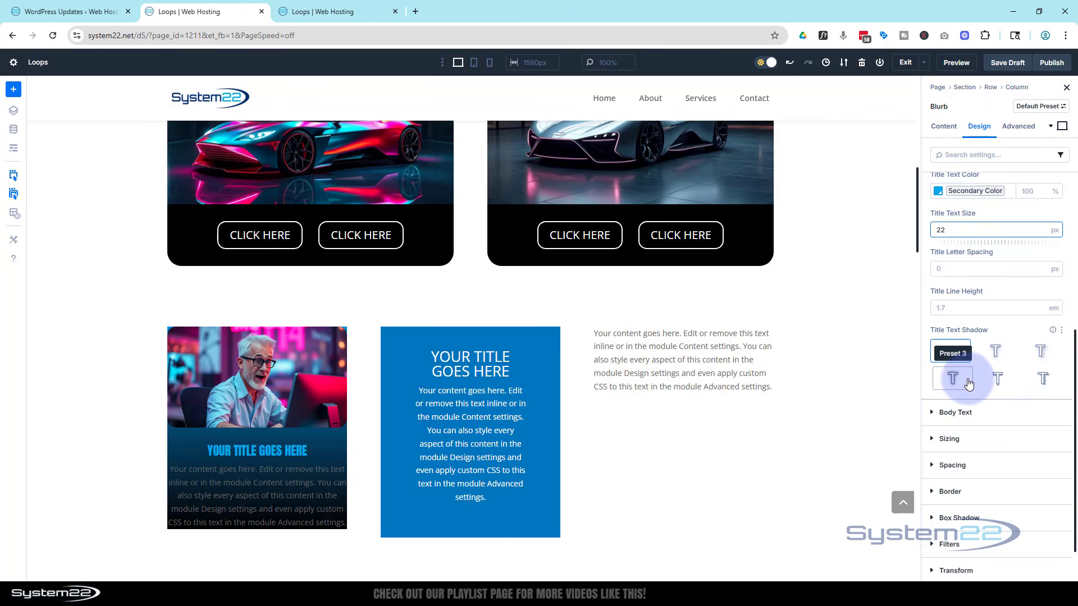
{"action": "left_click", "coordinate": [995, 378]}
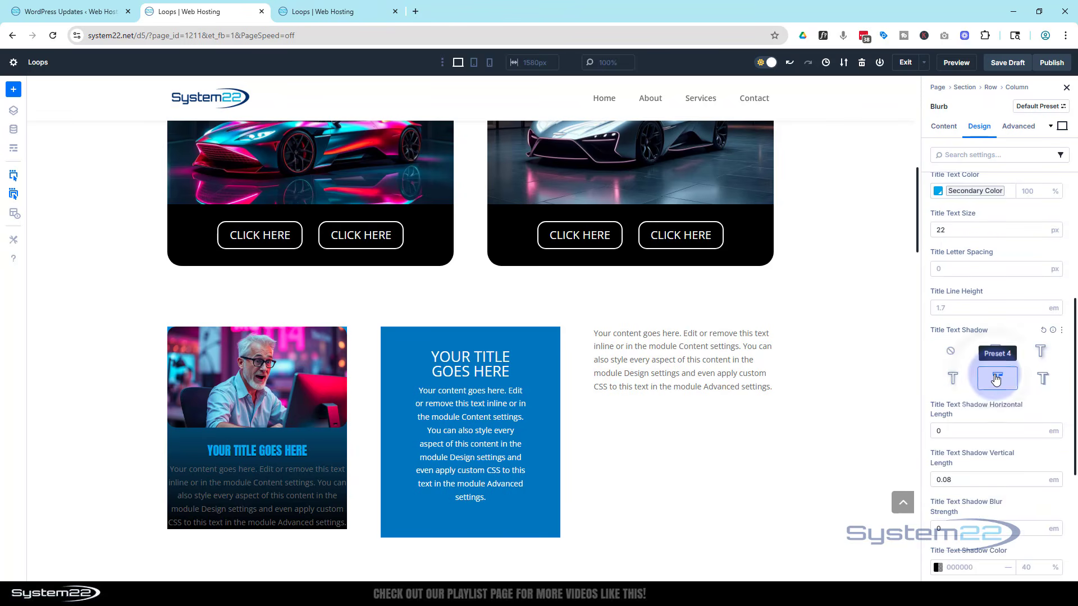
Set the blurb's body text font to Acme.
{"action": "scroll", "coordinate": [954, 373], "scroll_direction": "down", "scroll_amount": 4}
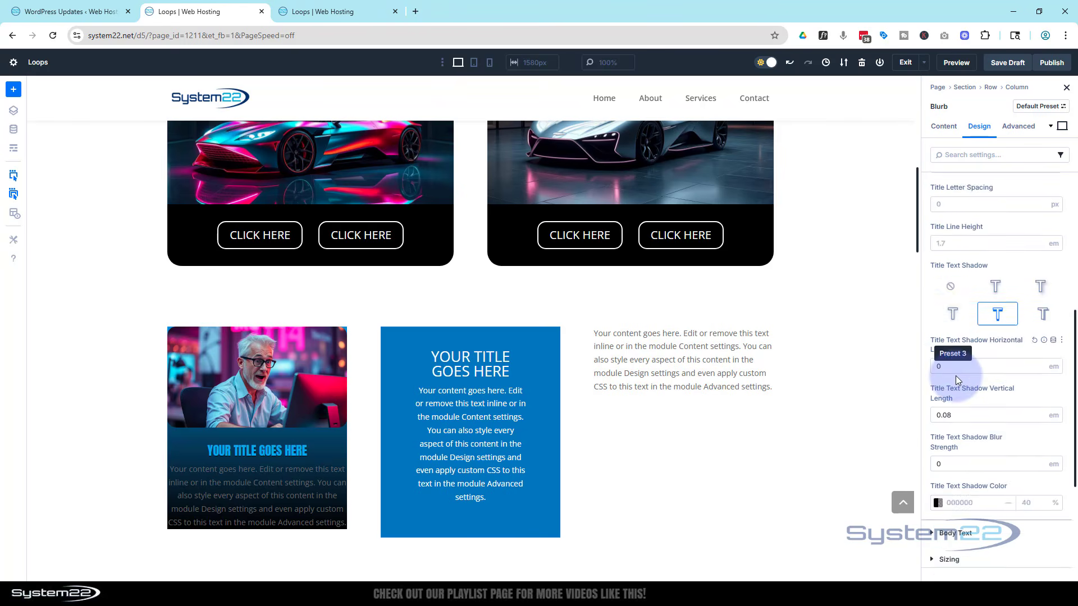
{"action": "left_click", "coordinate": [962, 367]}
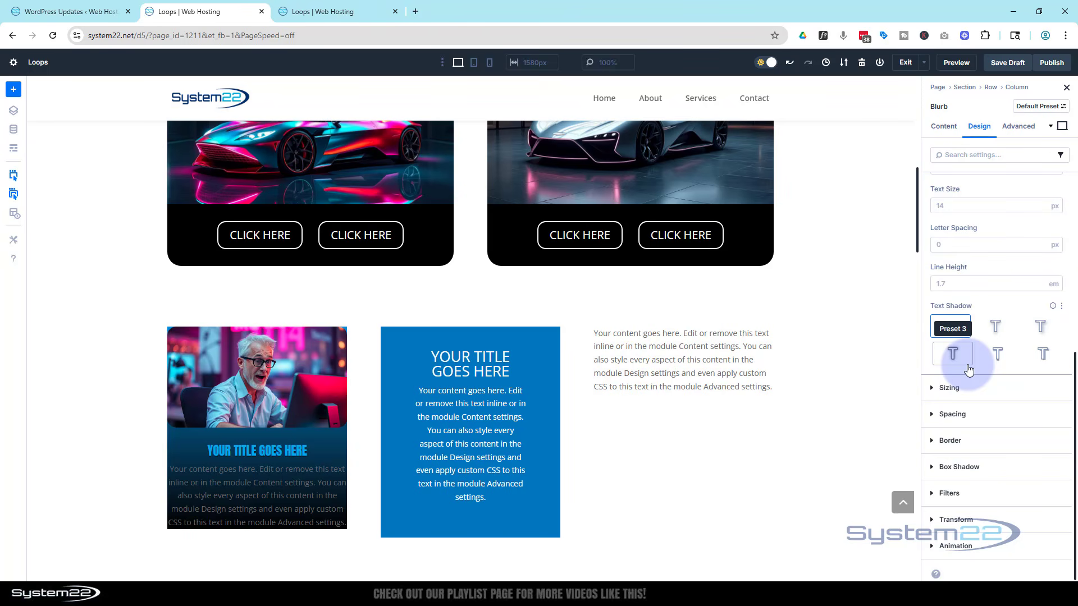
{"action": "scroll", "coordinate": [966, 368], "scroll_direction": "up", "scroll_amount": 2}
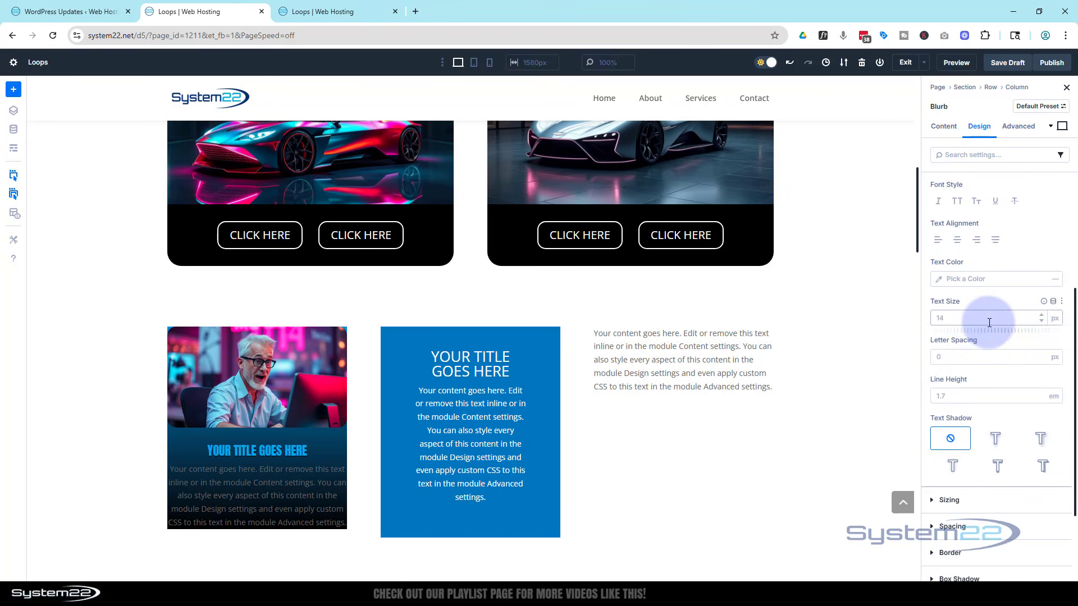
{"action": "scroll", "coordinate": [976, 329], "scroll_direction": "up", "scroll_amount": 3}
{"action": "left_click", "coordinate": [970, 238]}
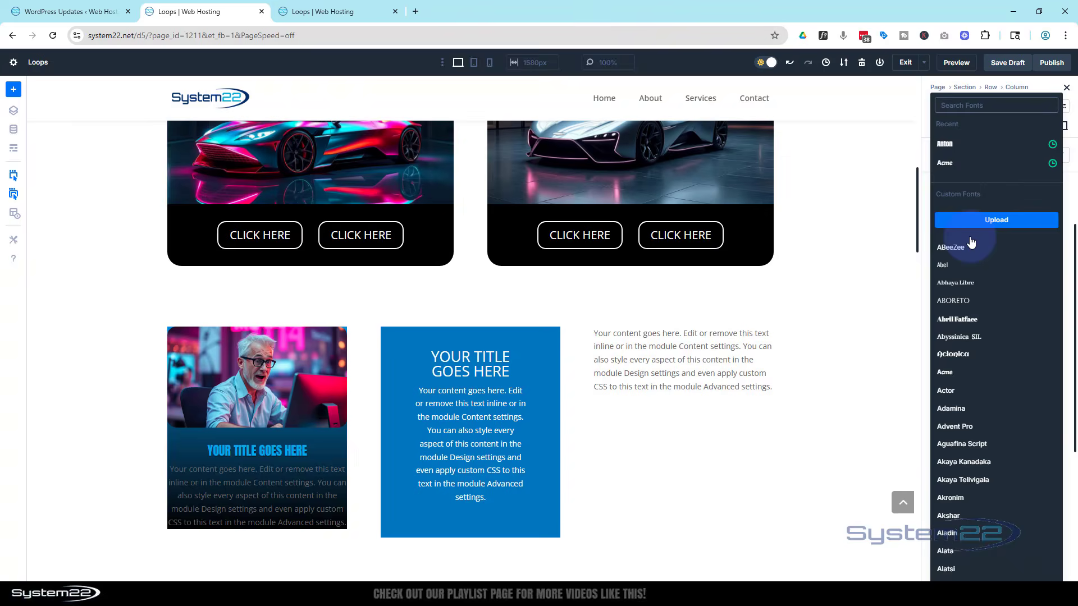
{"action": "left_click", "coordinate": [949, 163]}
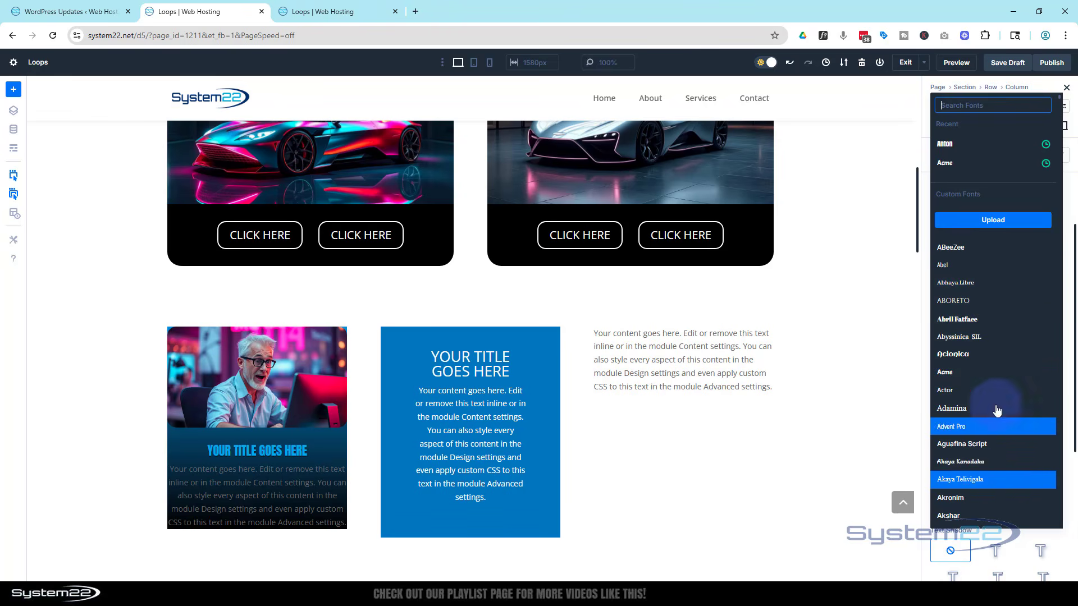
{"action": "left_click", "coordinate": [952, 169]}
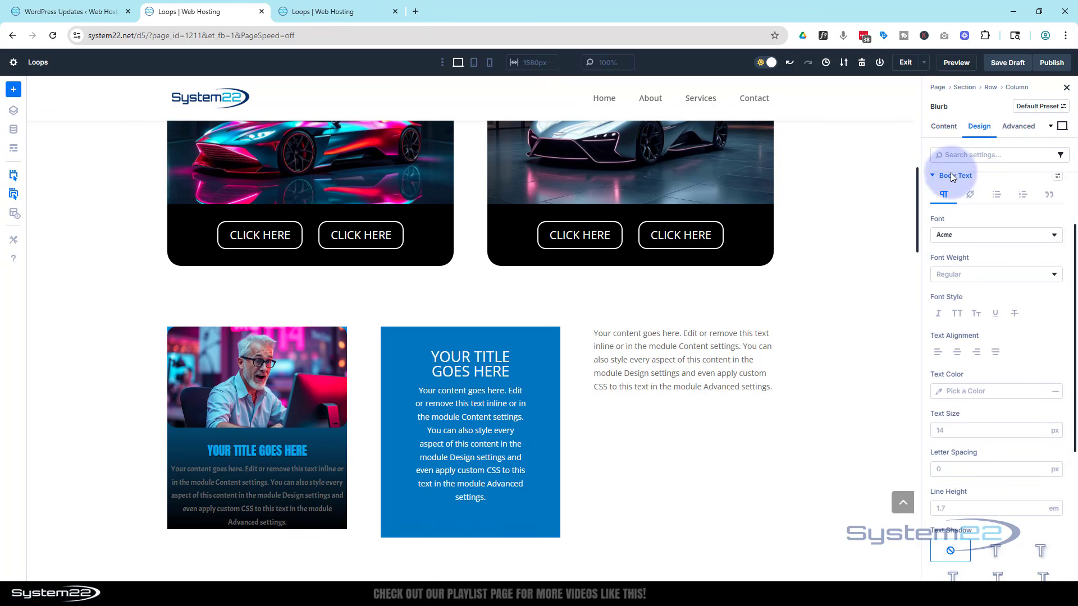
Set the blurb's body text colour to white FFFFFF.
{"action": "left_click", "coordinate": [939, 391]}
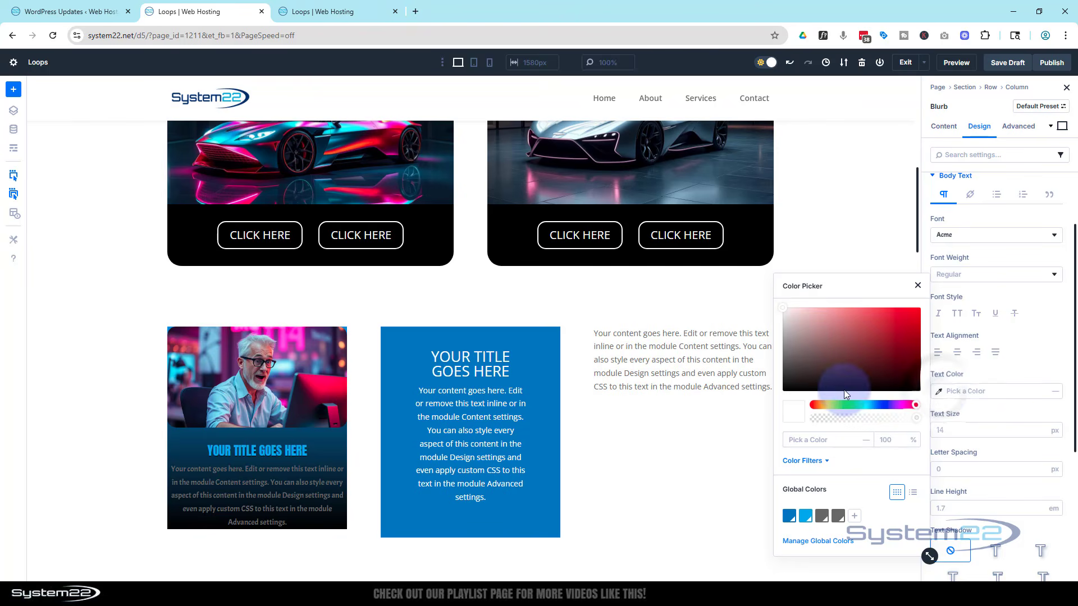
{"action": "left_click_drag", "start_coordinate": [799, 332], "coordinate": [763, 284]}
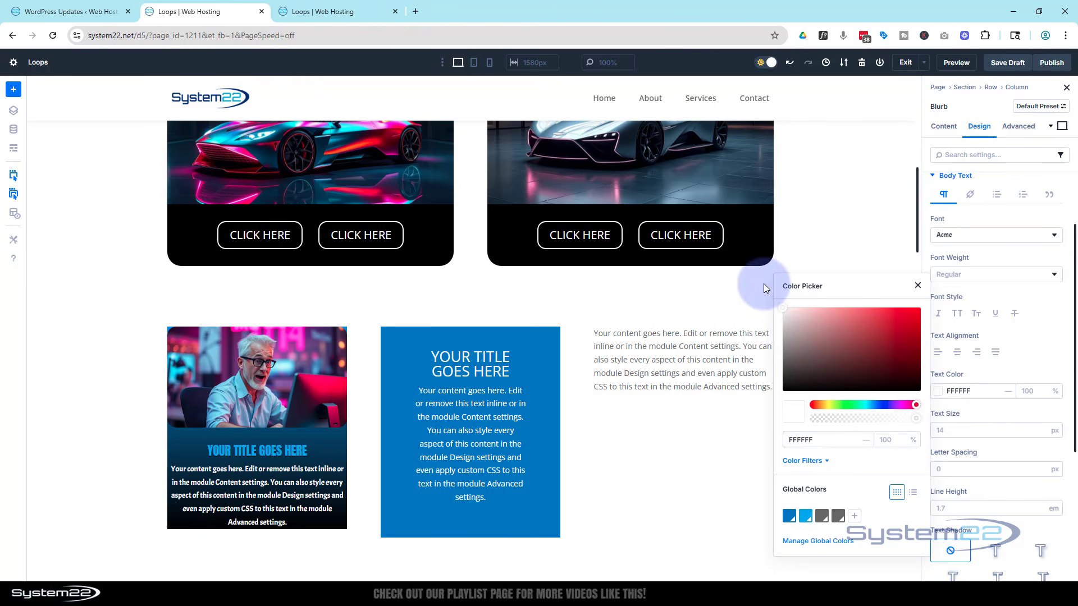
{"action": "left_click", "coordinate": [1039, 346]}
Set the blurb's minimum height to 450 px.
{"action": "scroll", "coordinate": [956, 247], "scroll_direction": "up", "scroll_amount": 1}
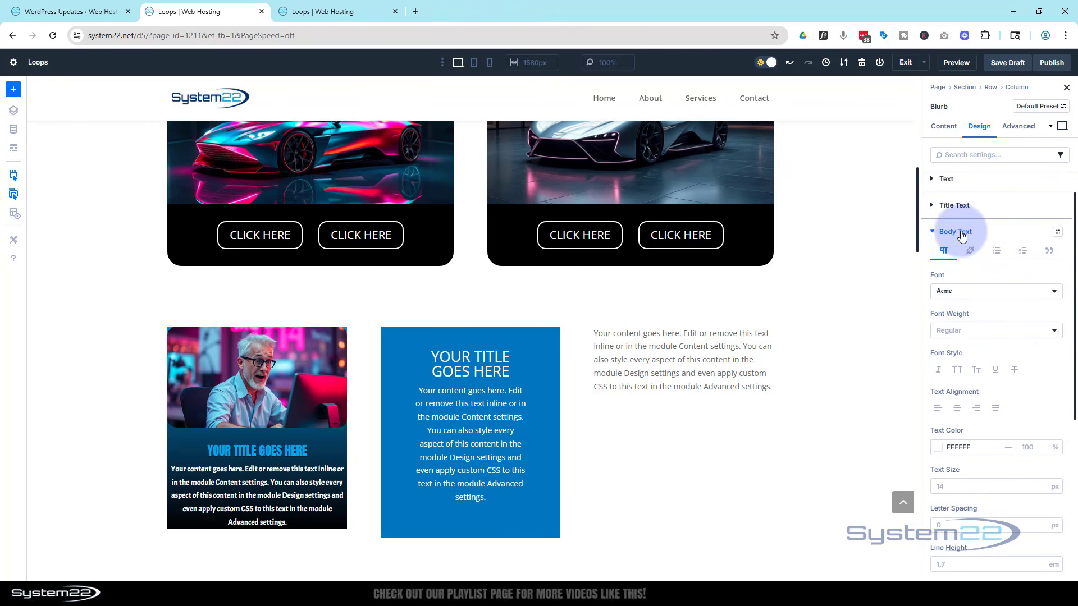
{"action": "left_click", "coordinate": [961, 236]}
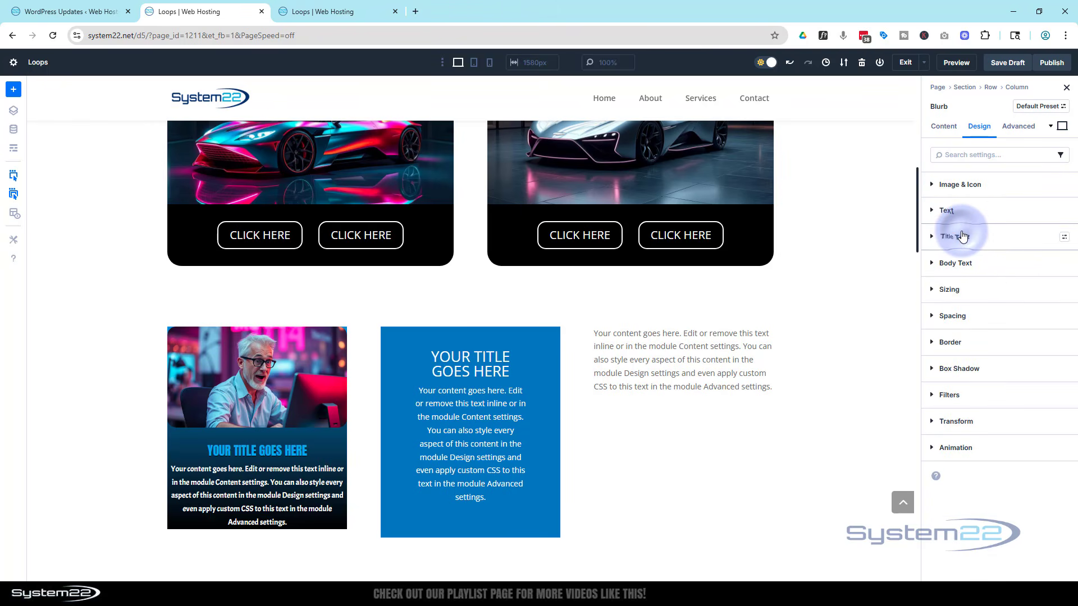
{"action": "left_click", "coordinate": [996, 288]}
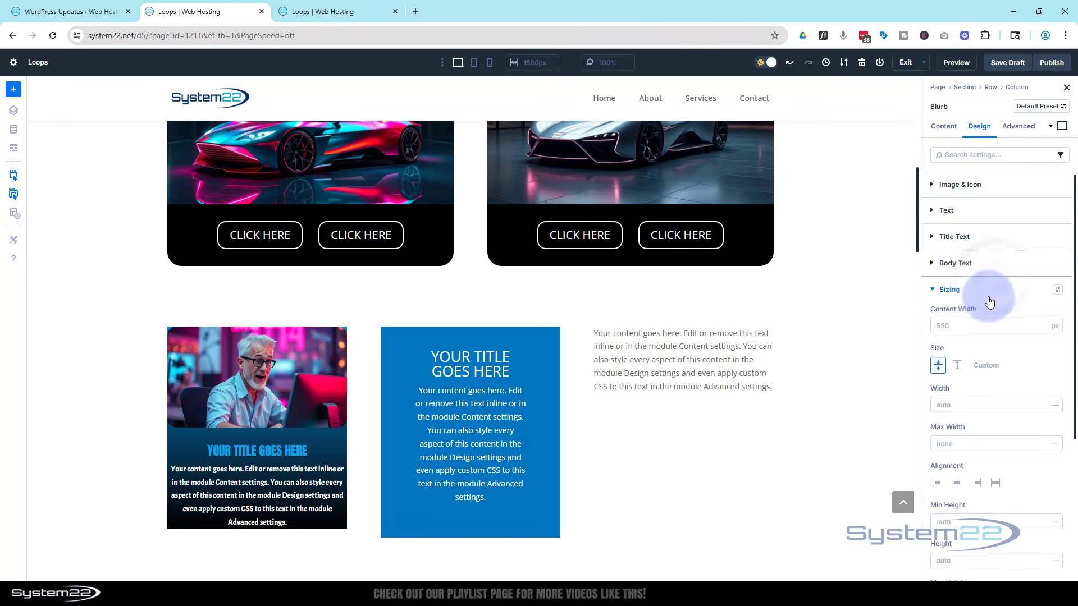
{"action": "scroll", "coordinate": [991, 298], "scroll_direction": "down", "scroll_amount": 1}
{"action": "scroll", "coordinate": [989, 296], "scroll_direction": "down", "scroll_amount": 2}
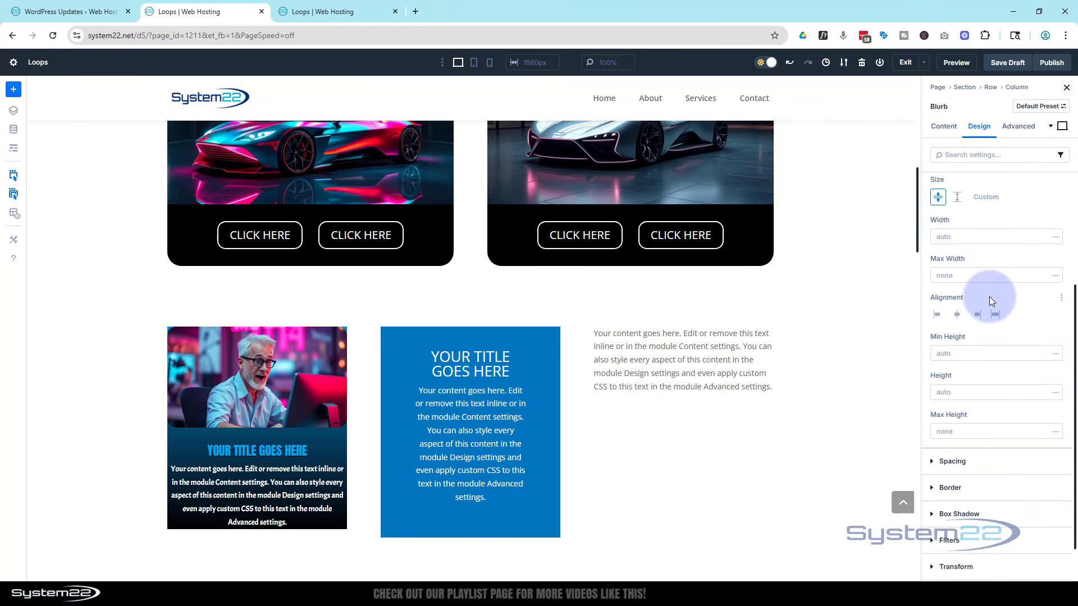
{"action": "scroll", "coordinate": [989, 297], "scroll_direction": "down", "scroll_amount": 1}
{"action": "left_click", "coordinate": [949, 307]}
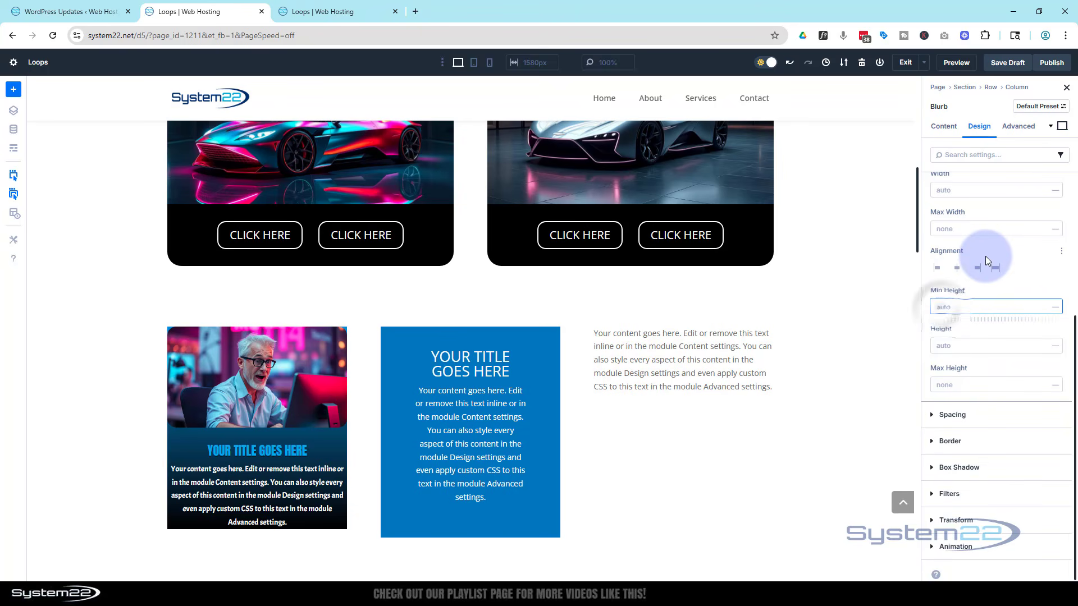
{"action": "type", "text": "450"}
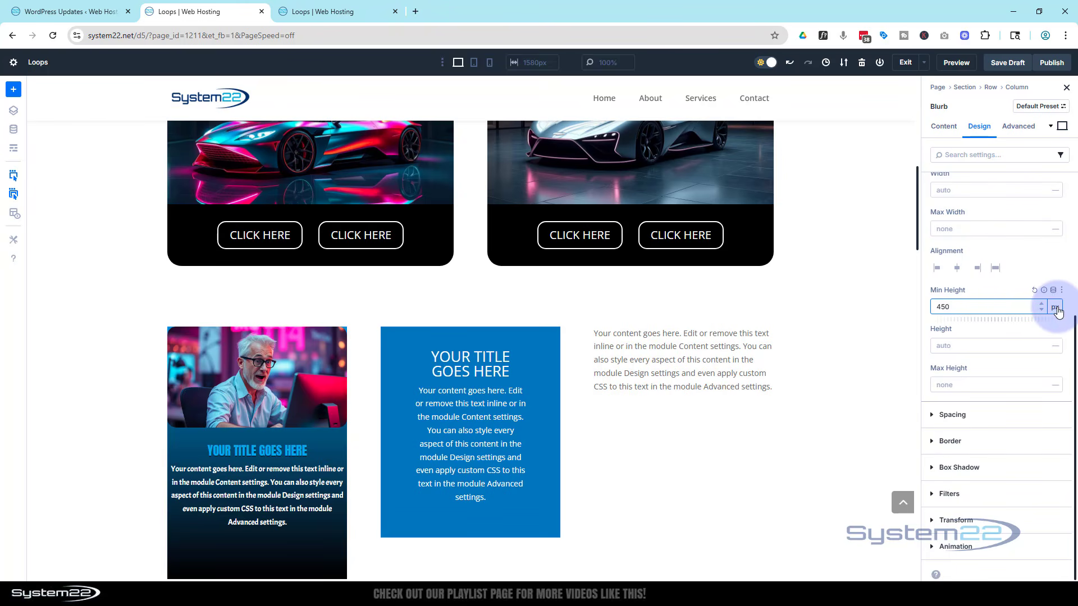
{"action": "scroll", "coordinate": [818, 348], "scroll_direction": "down", "scroll_amount": 3}
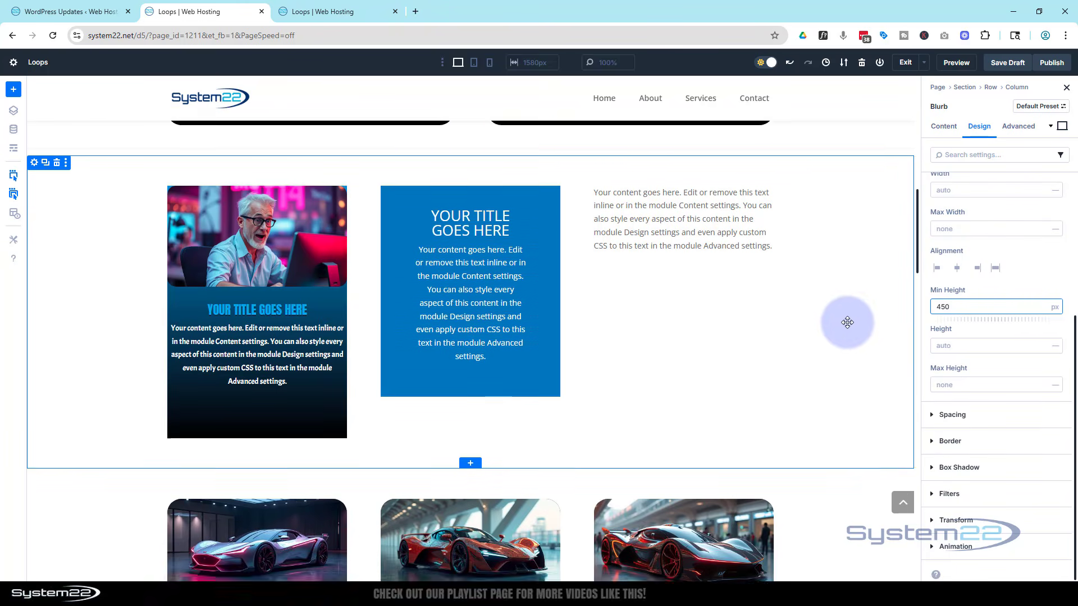
{"action": "left_click", "coordinate": [1054, 309]}
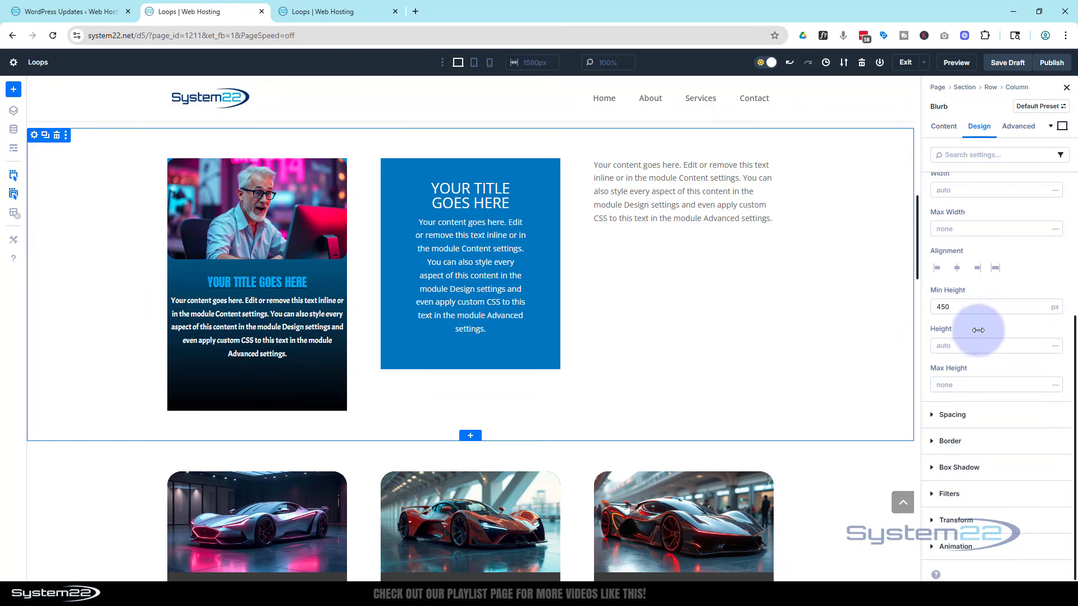
Give the blurb 20 px padding on all four sides.
{"action": "left_click", "coordinate": [937, 417]}
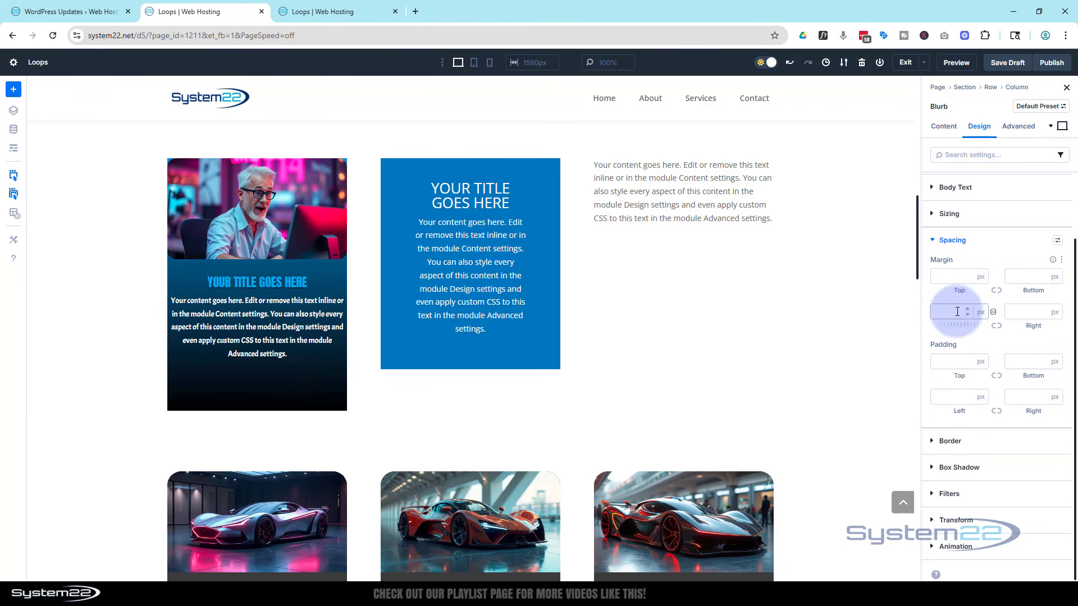
{"action": "left_click", "coordinate": [948, 360]}
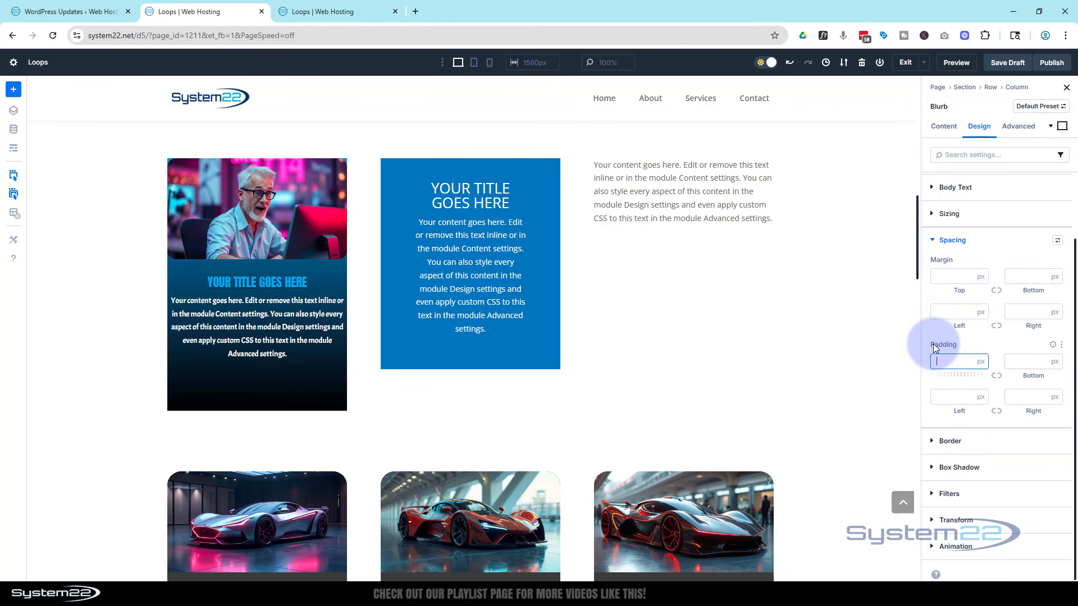
{"action": "left_click", "coordinate": [997, 376]}
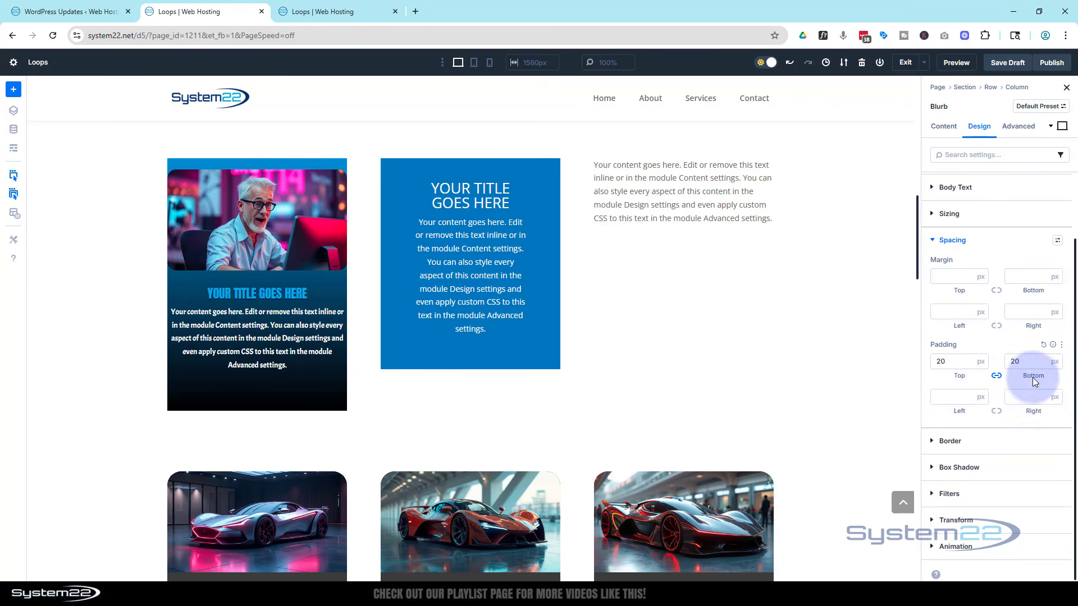
{"action": "type", "text": "20"}
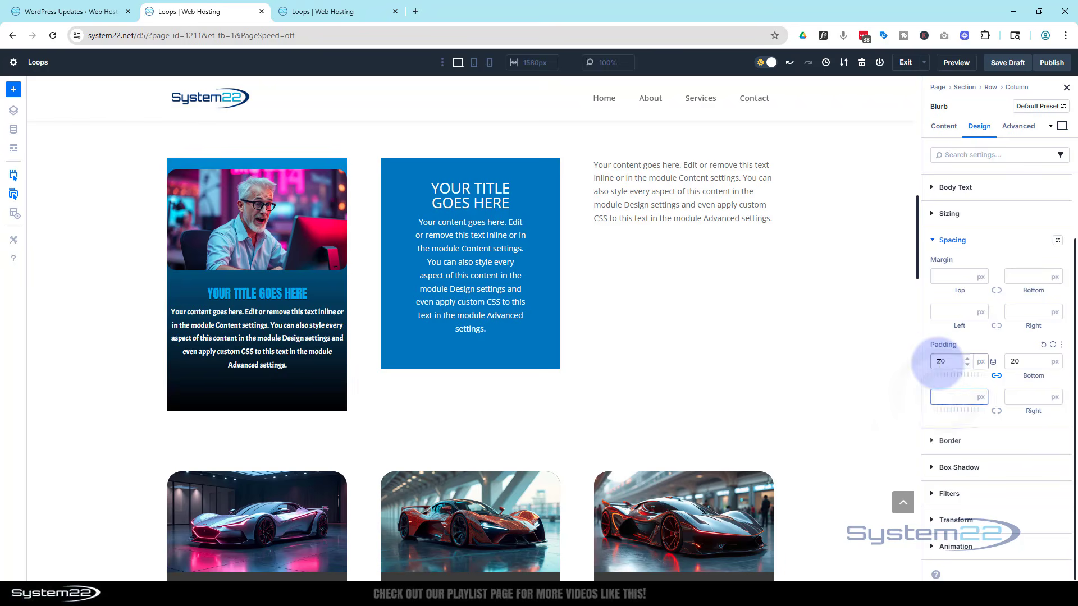
{"action": "left_click", "coordinate": [996, 411]}
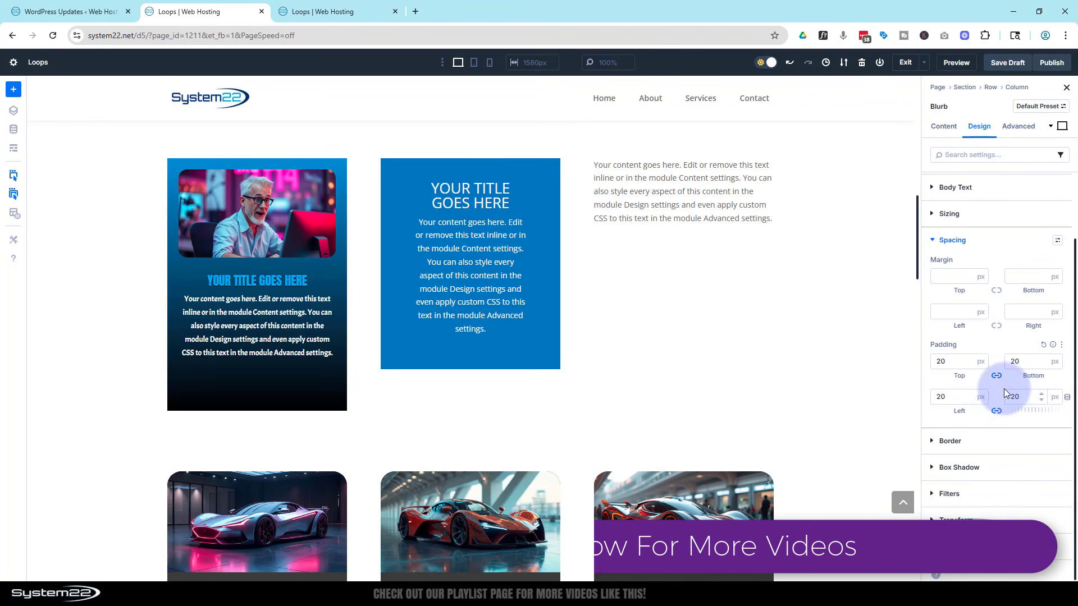
Set the blurb's border radius to 25 px on all corners.
{"action": "left_click", "coordinate": [932, 442]}
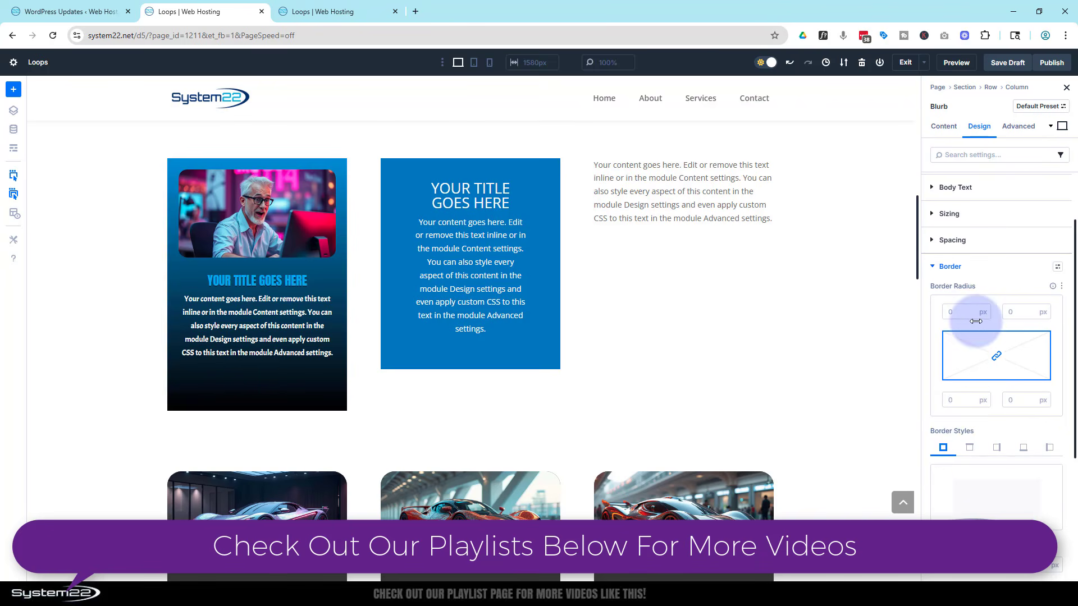
{"action": "left_click", "coordinate": [975, 300]}
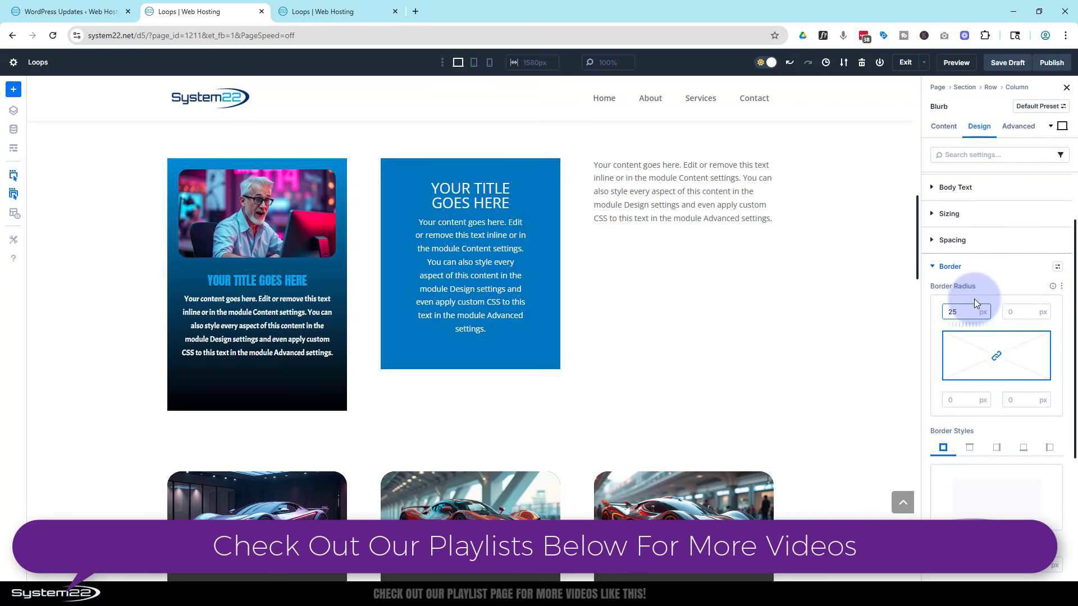
{"action": "type", "text": "25"}
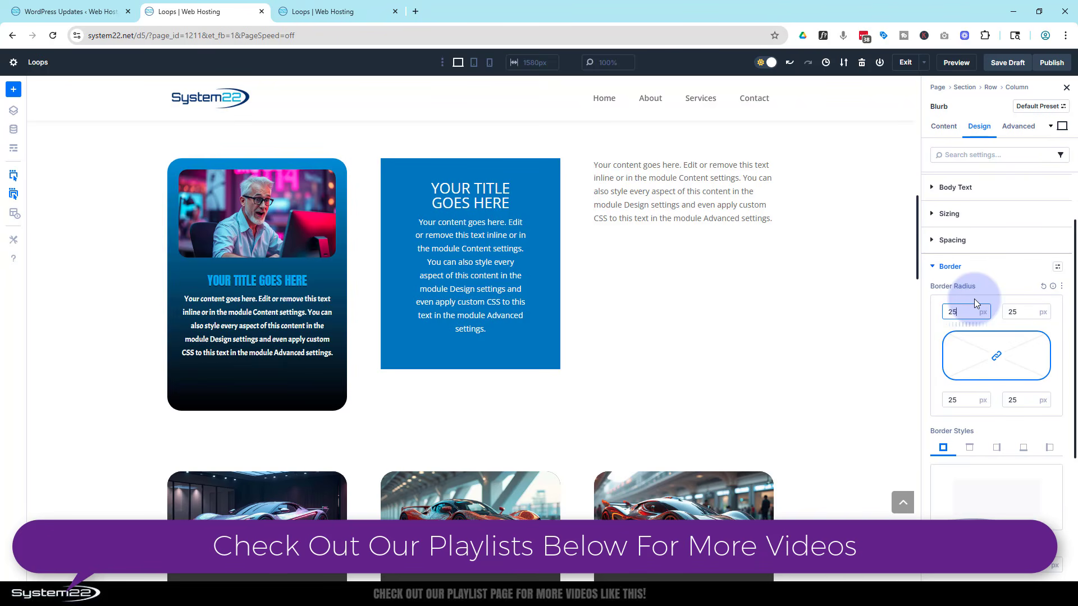
{"action": "scroll", "coordinate": [963, 364], "scroll_direction": "down", "scroll_amount": 2}
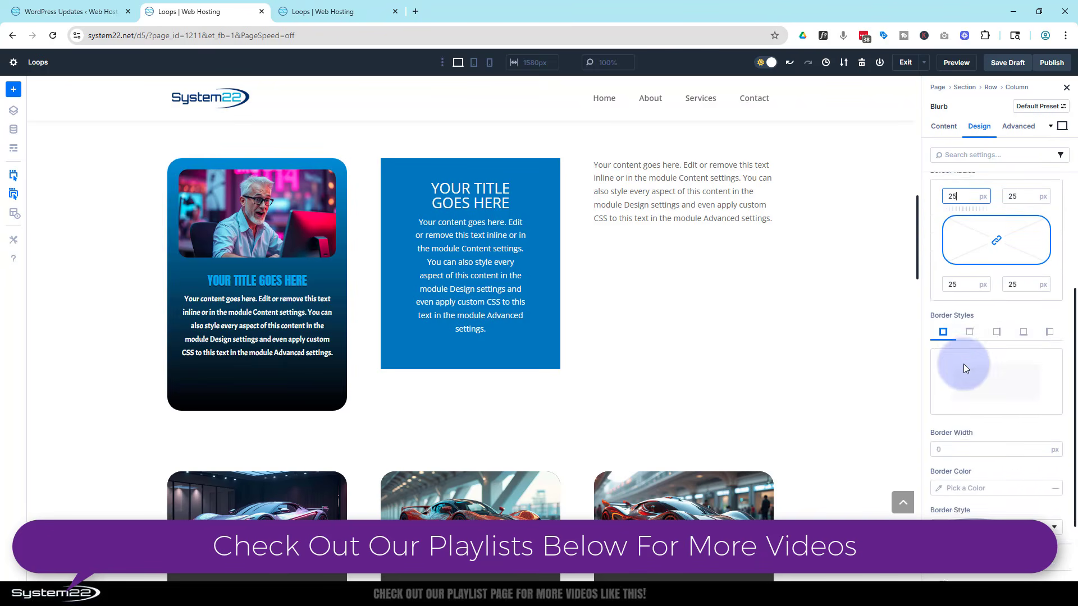
{"action": "scroll", "coordinate": [963, 363], "scroll_direction": "down", "scroll_amount": 2}
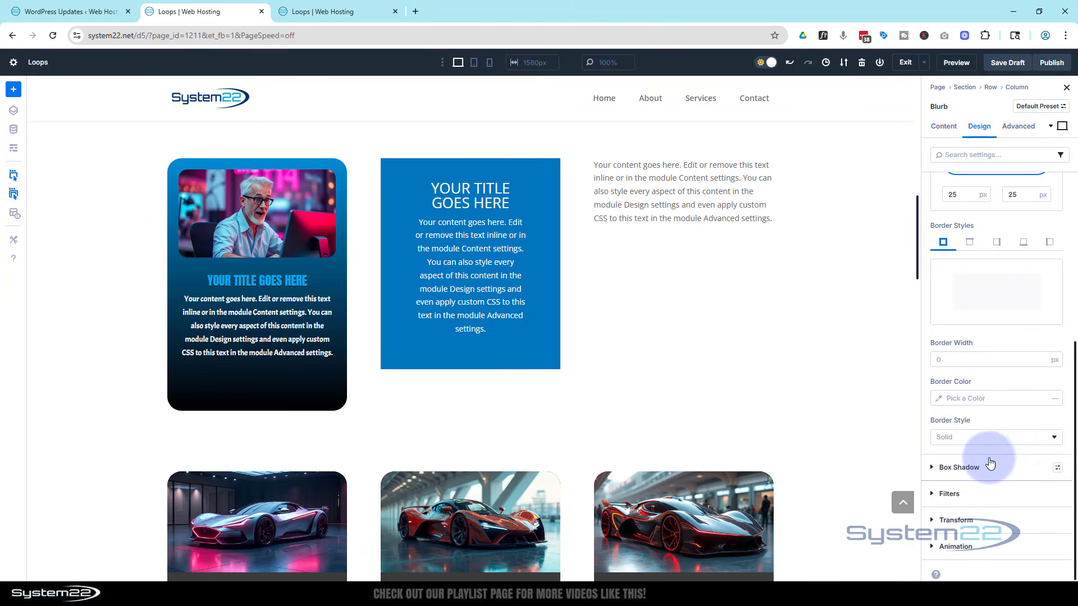
Apply a box shadow preset to the blurb card.
{"action": "left_click", "coordinate": [938, 466]}
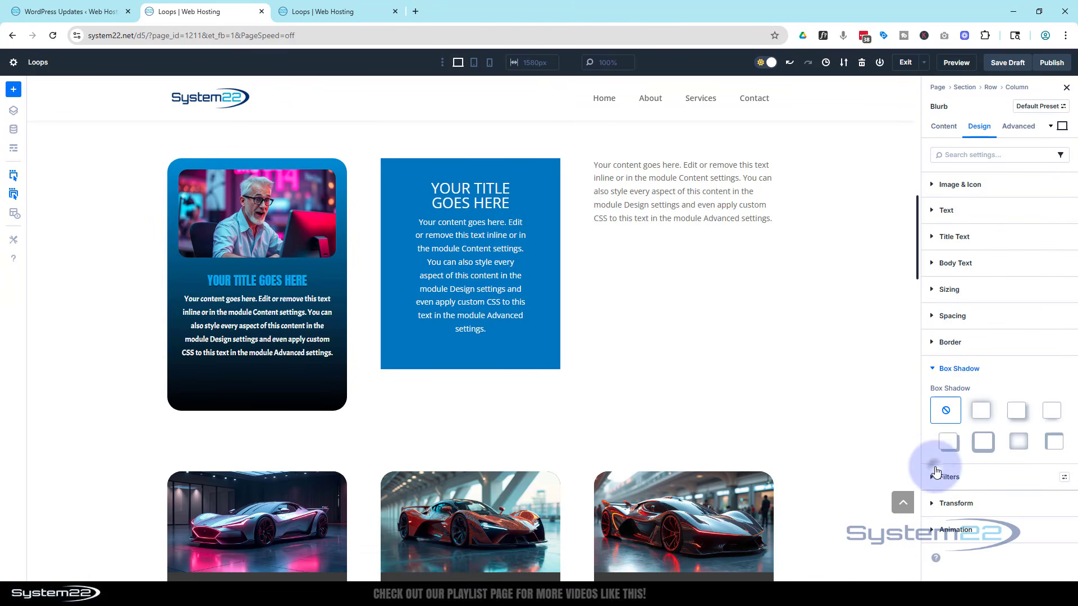
{"action": "left_click", "coordinate": [1049, 411]}
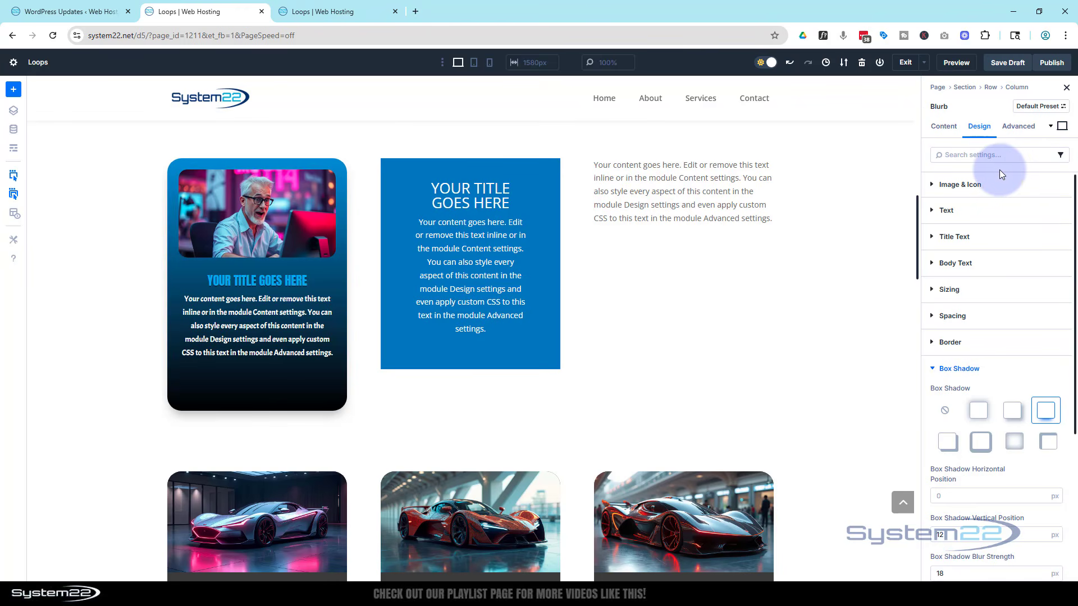
{"action": "left_click", "coordinate": [940, 368]}
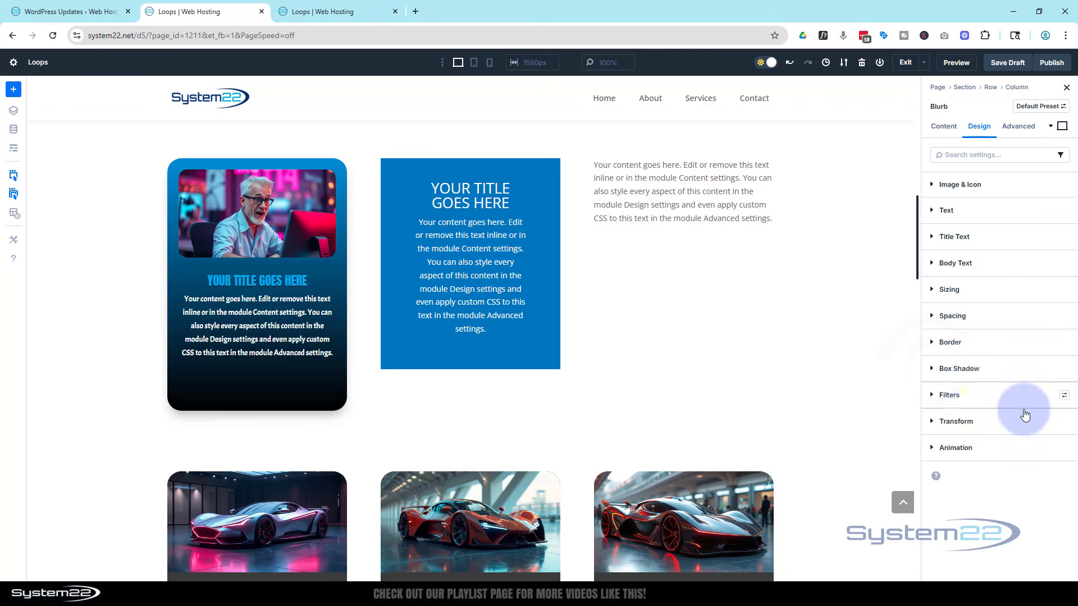
Set the blurb's hover-state saturation filter to 0% and switch back to the desktop view.
{"action": "left_click", "coordinate": [935, 400]}
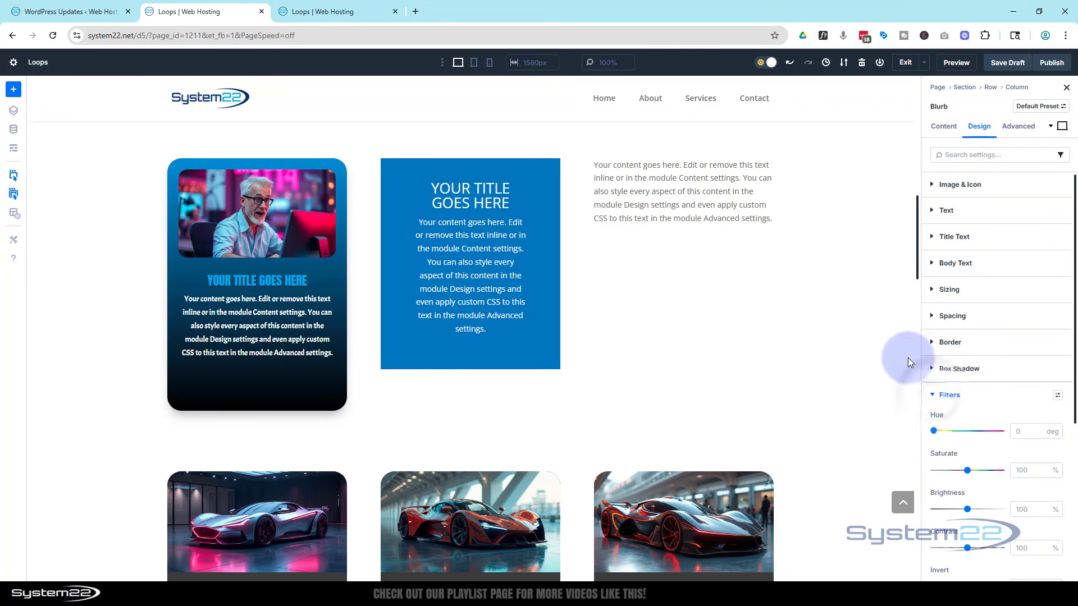
{"action": "left_click", "coordinate": [1062, 128]}
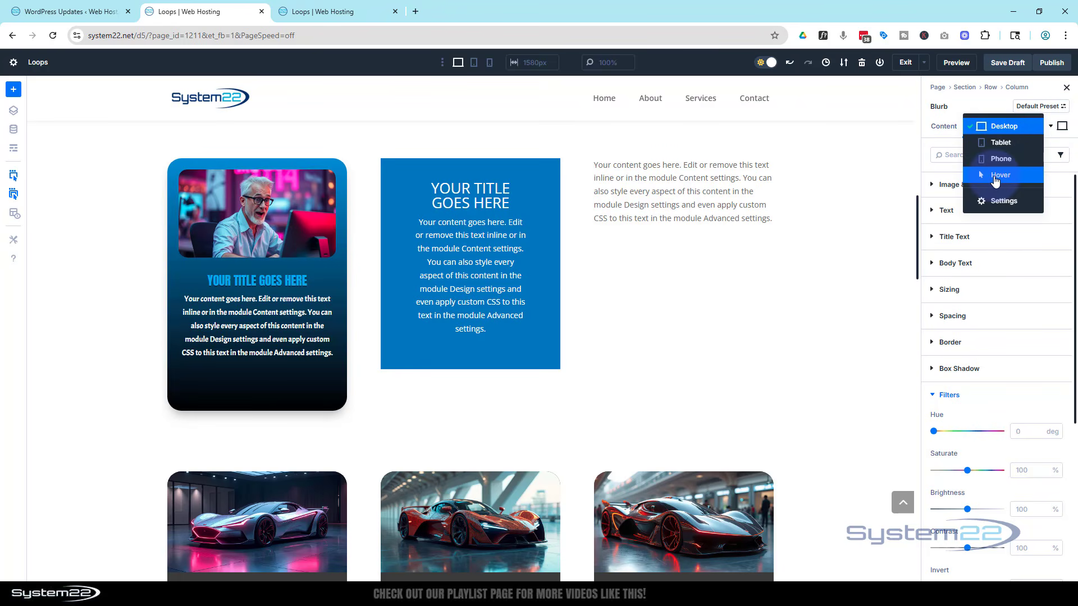
{"action": "left_click", "coordinate": [995, 177]}
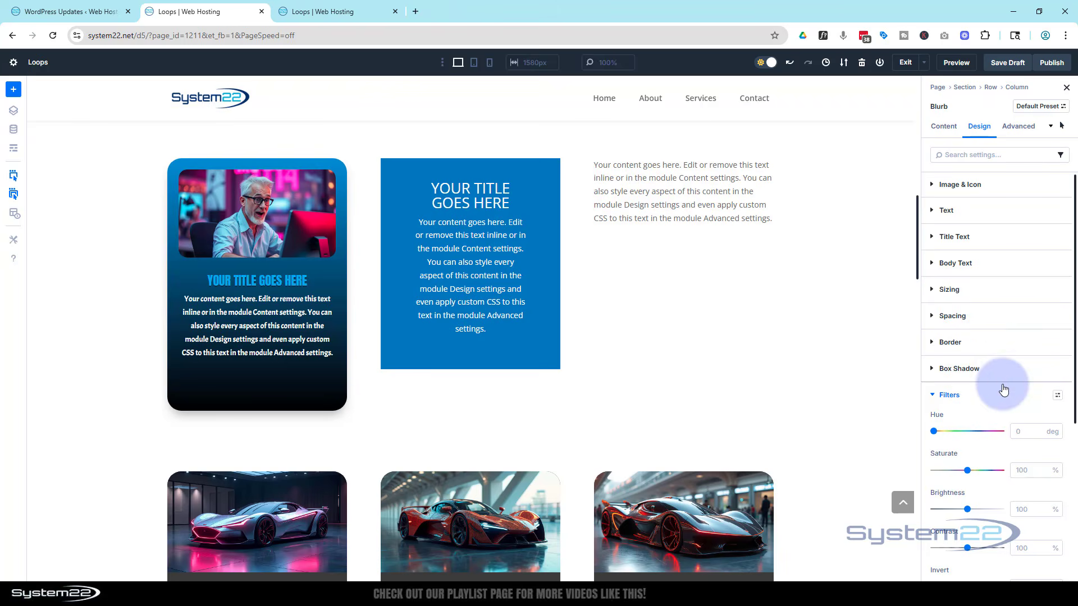
{"action": "scroll", "coordinate": [1004, 388], "scroll_direction": "down", "scroll_amount": 3}
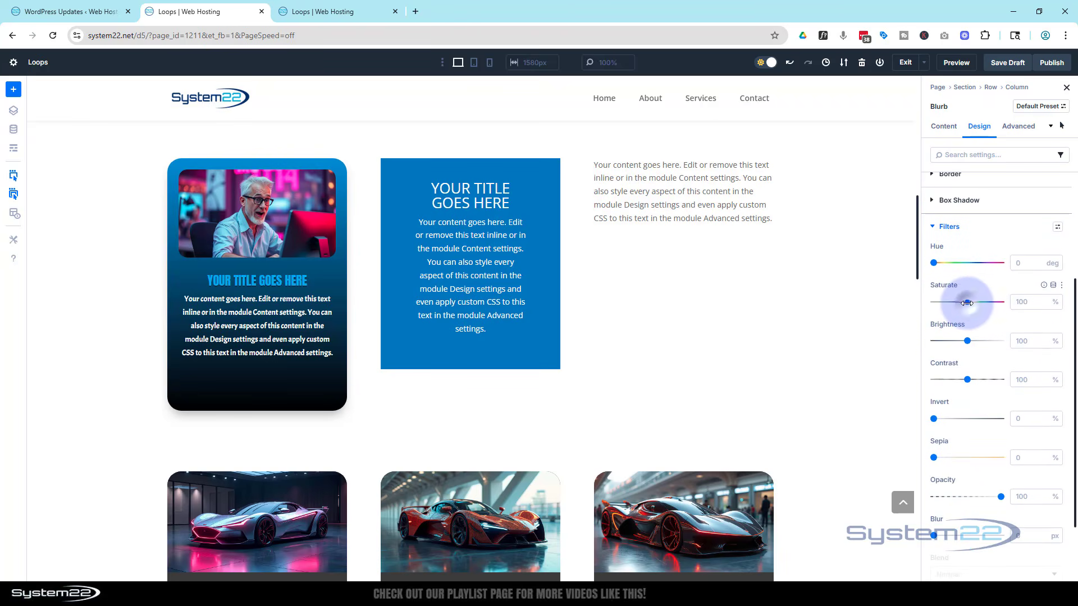
{"action": "left_click_drag", "start_coordinate": [966, 303], "coordinate": [906, 307]}
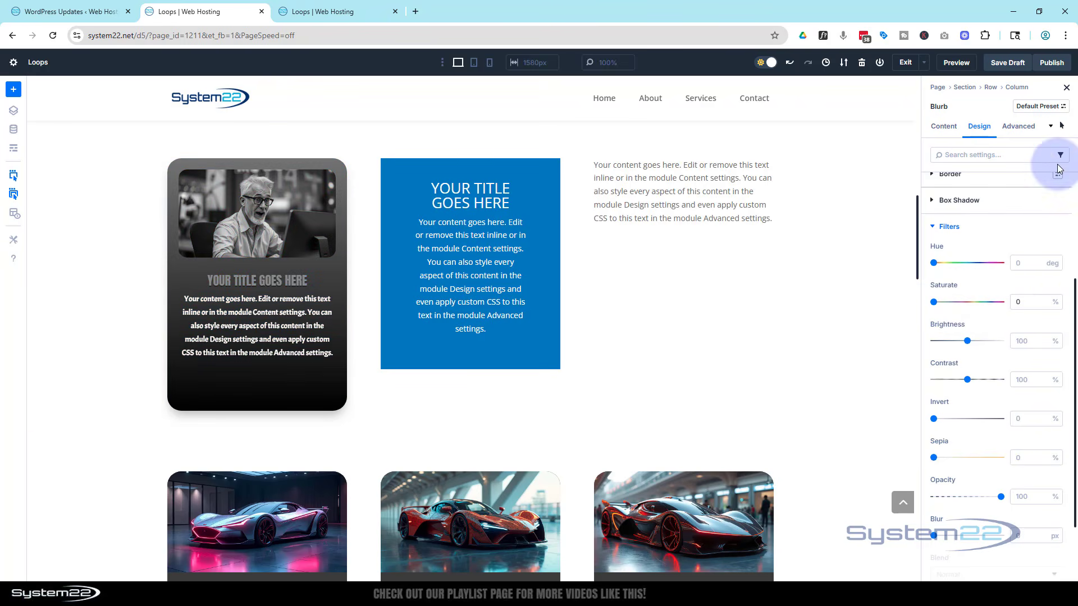
{"action": "left_click", "coordinate": [1060, 127]}
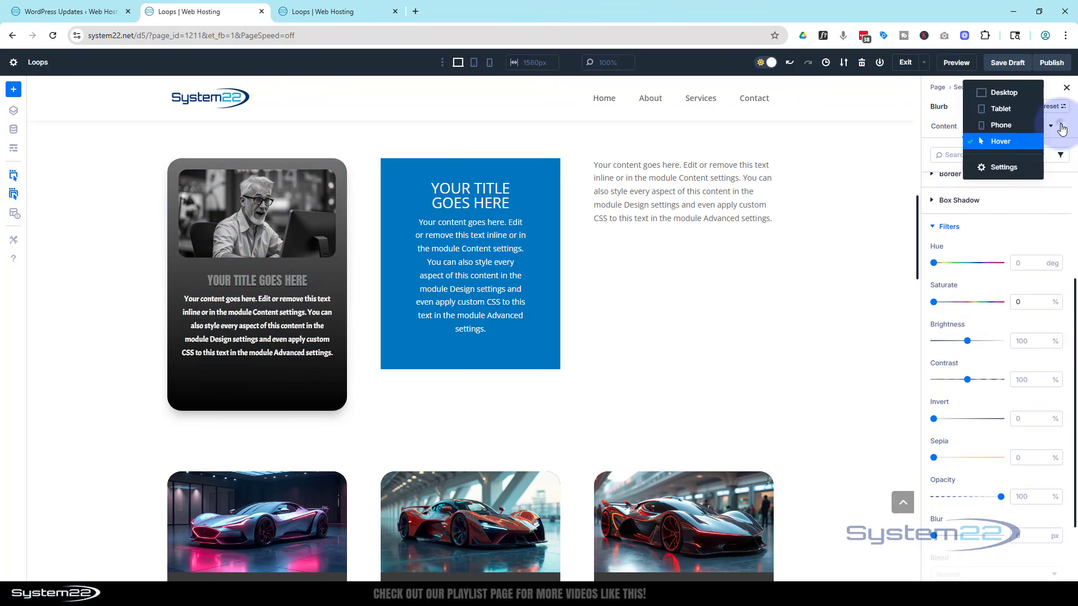
{"action": "left_click", "coordinate": [1012, 92]}
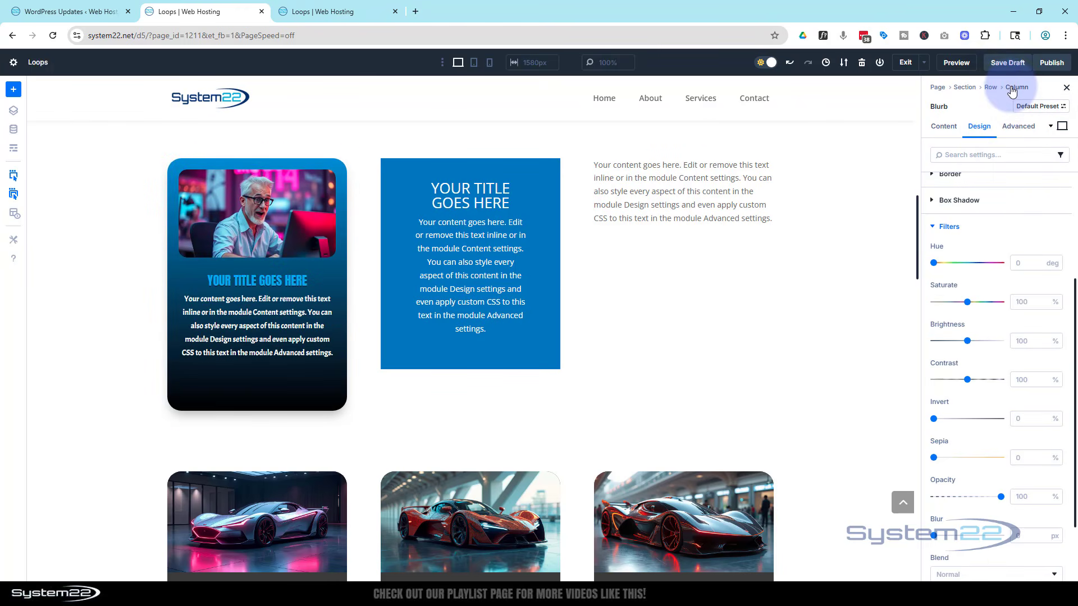
Copy the blurb module's attributes.
{"action": "scroll", "coordinate": [848, 303], "scroll_direction": "up", "scroll_amount": 1}
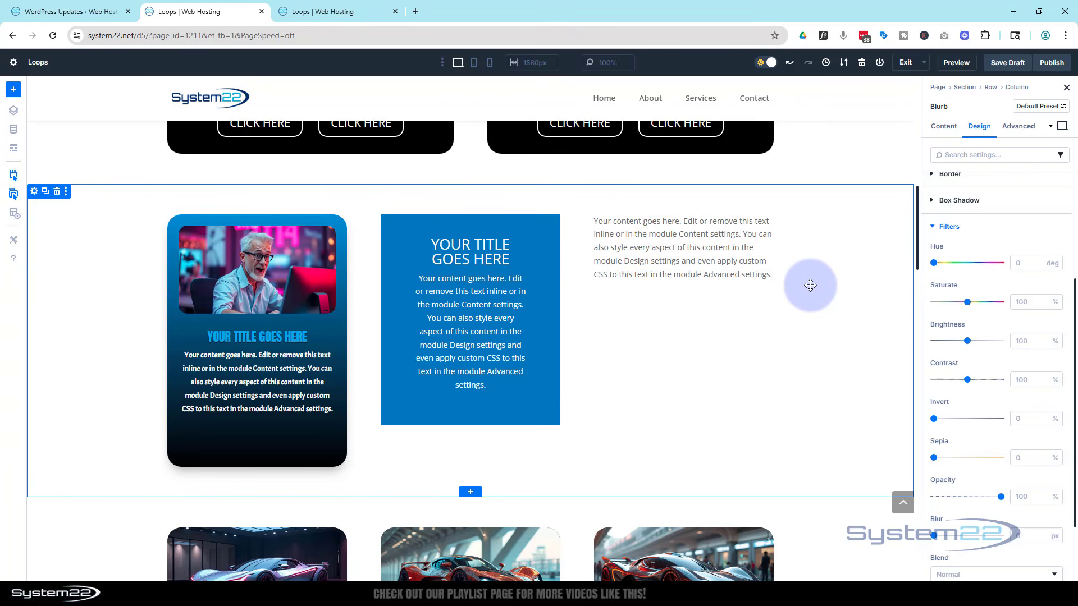
{"action": "right_click", "coordinate": [321, 328]}
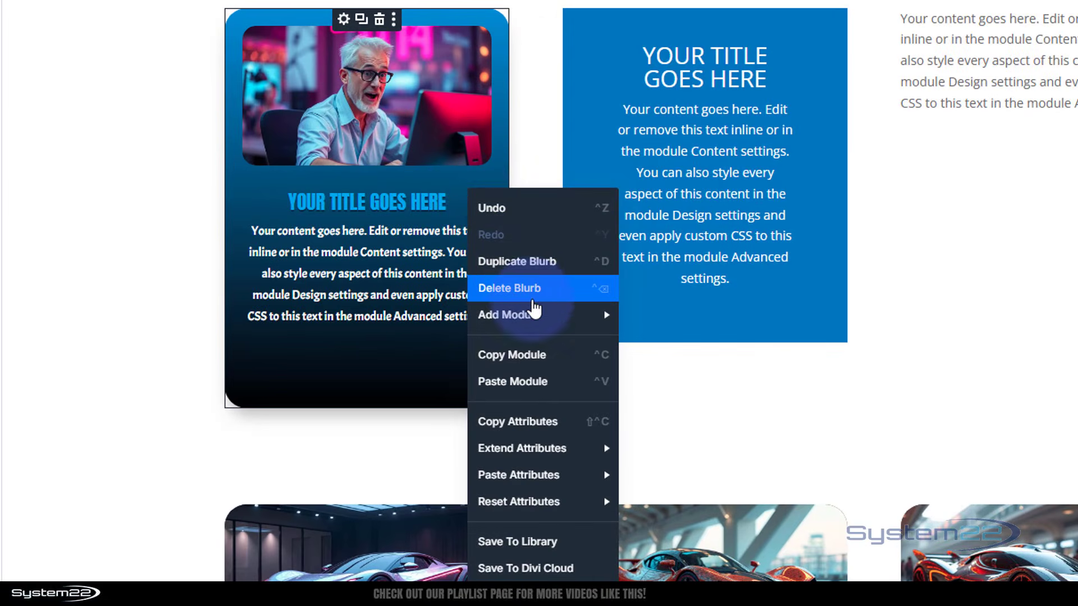
{"action": "mouse_move", "coordinate": [556, 324]}
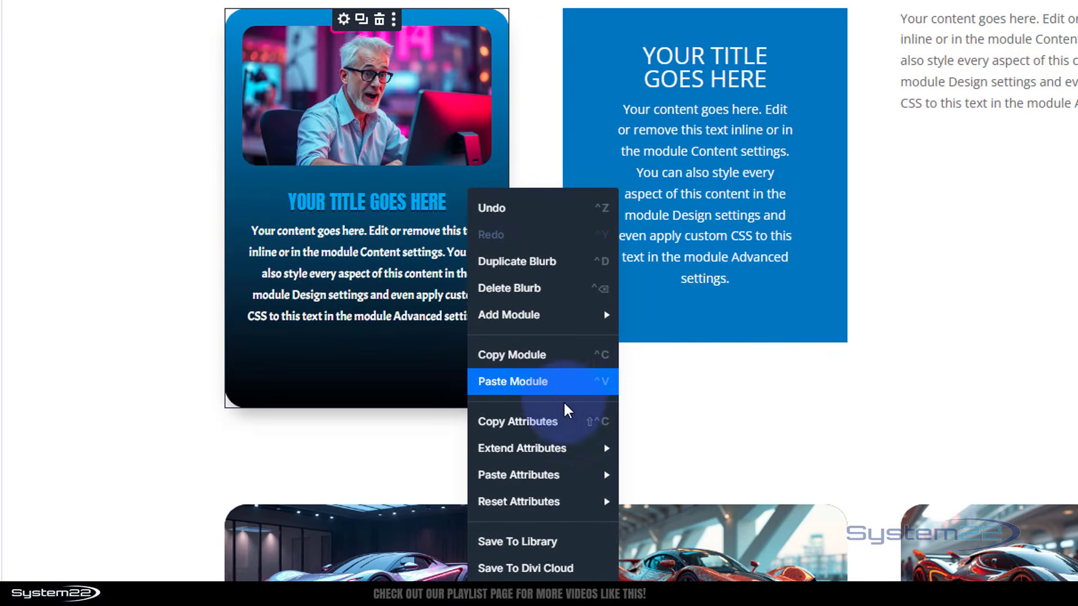
{"action": "mouse_move", "coordinate": [560, 447]}
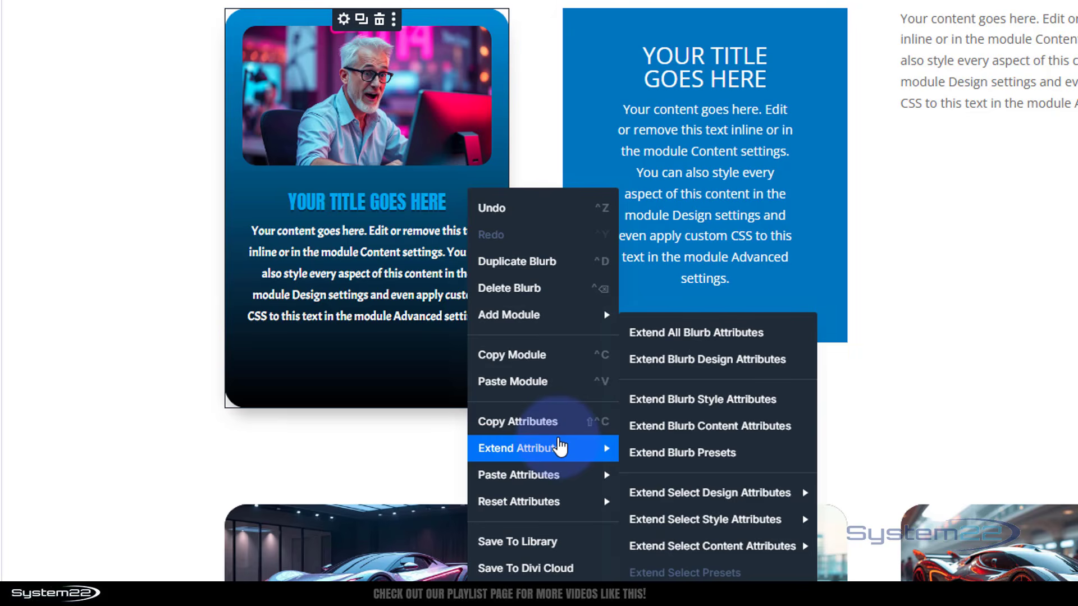
{"action": "mouse_move", "coordinate": [561, 482]}
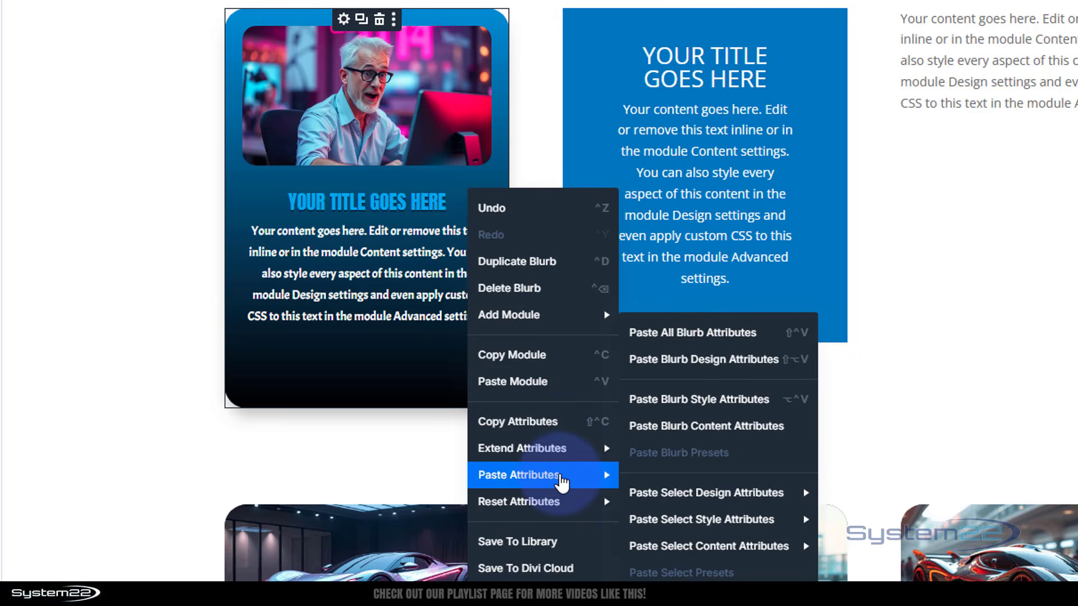
{"action": "mouse_move", "coordinate": [563, 501]}
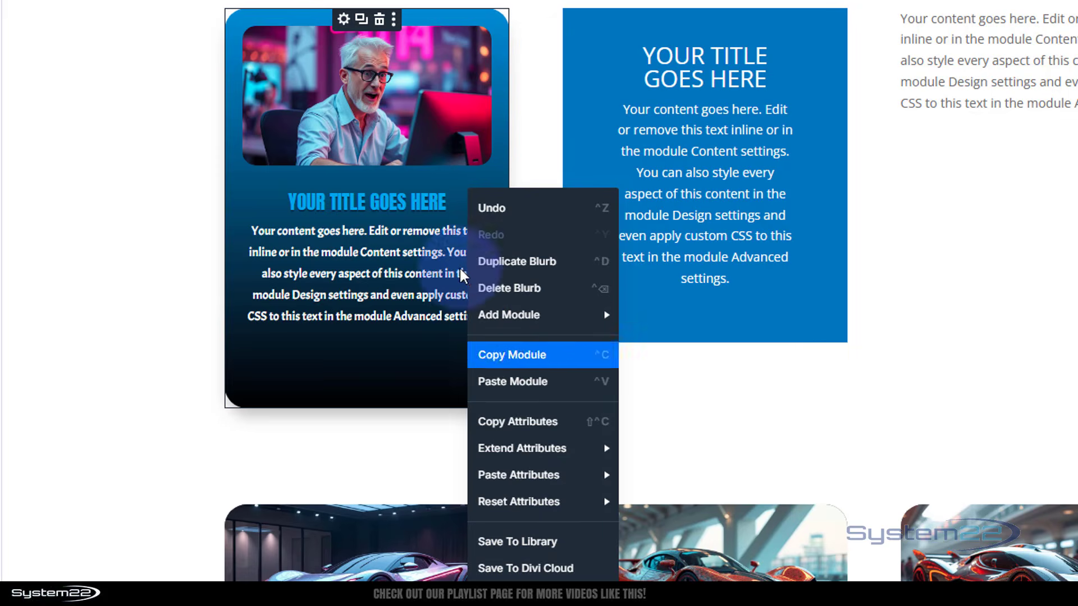
{"action": "left_click", "coordinate": [498, 59]}
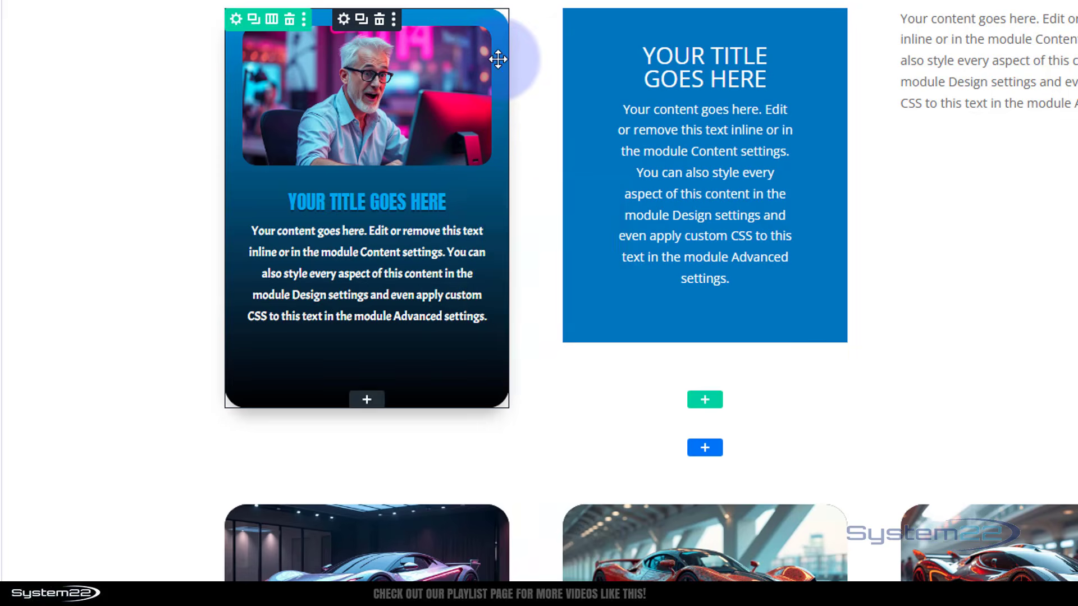
{"action": "right_click", "coordinate": [498, 59]}
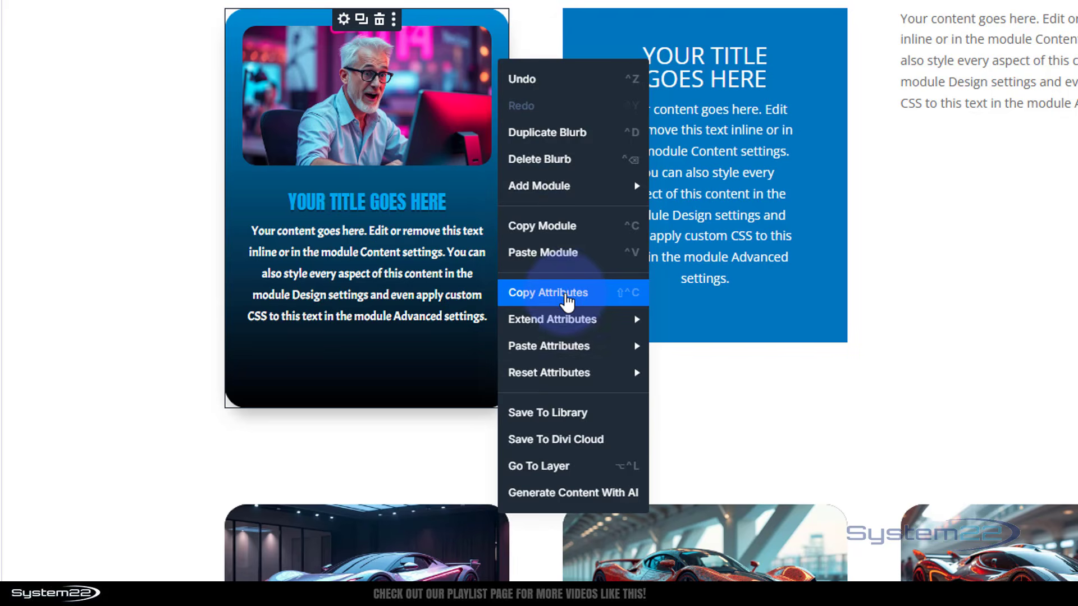
{"action": "left_click", "coordinate": [567, 301]}
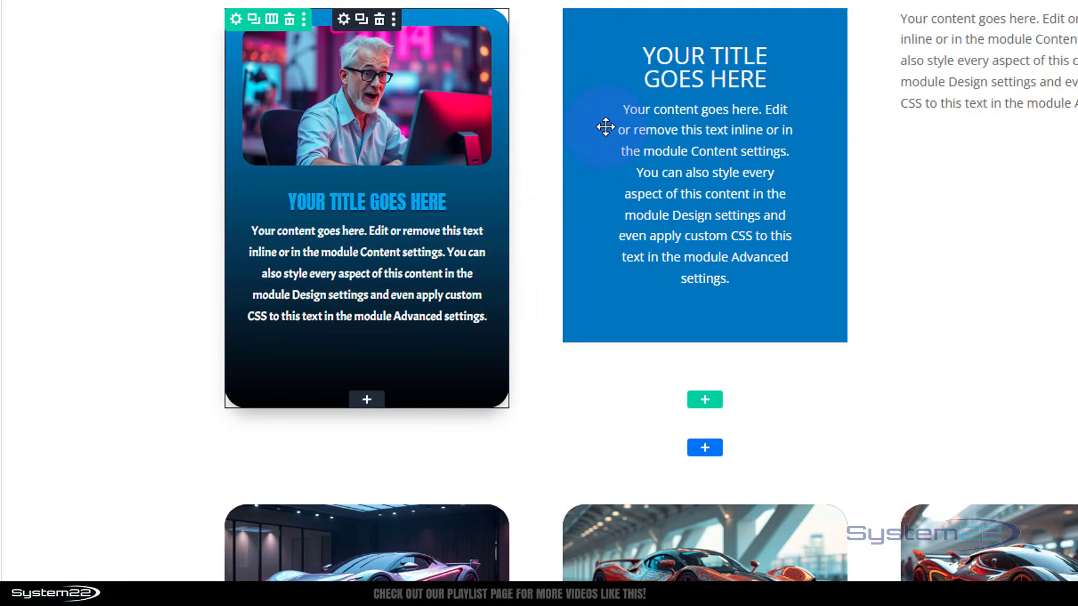
Paste all the blurb's attributes onto the Call To Action module.
{"action": "right_click", "coordinate": [607, 66]}
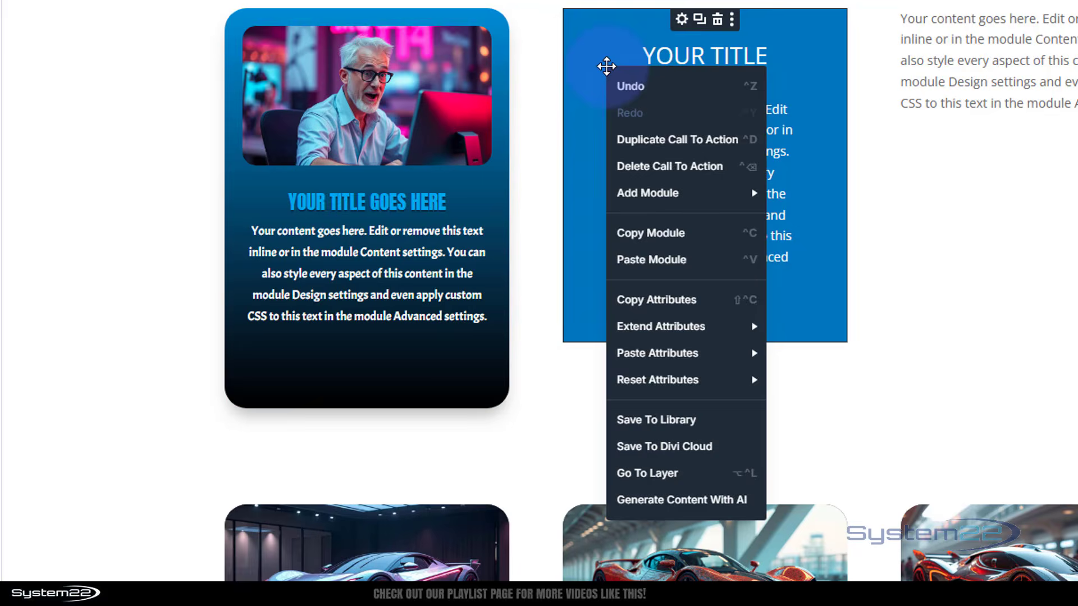
{"action": "mouse_move", "coordinate": [658, 363]}
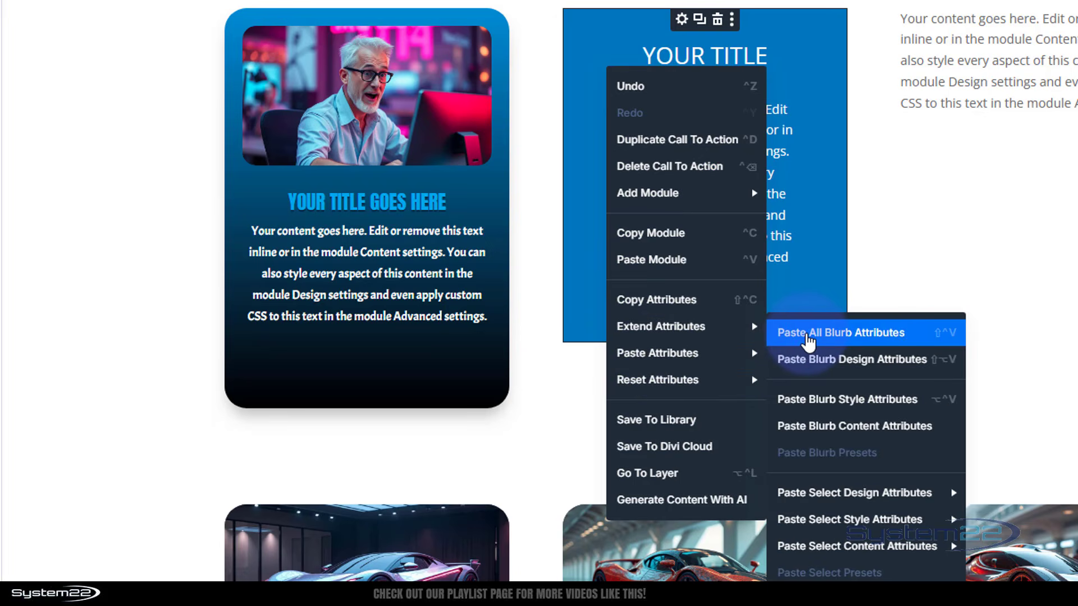
{"action": "left_click", "coordinate": [808, 333]}
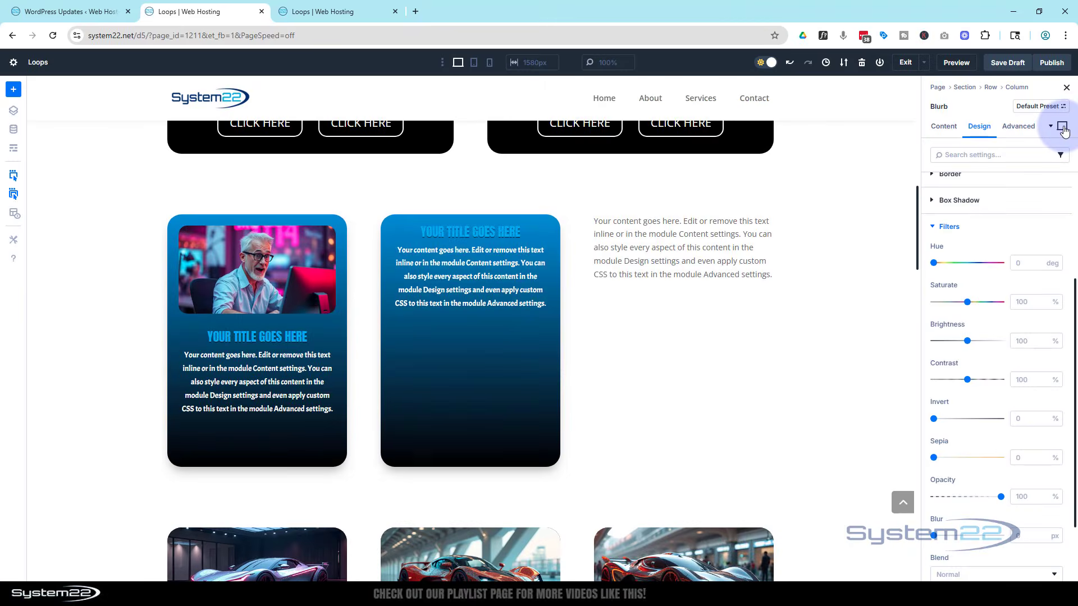
Preview the blurb's hover state, then return to the desktop view.
{"action": "left_click", "coordinate": [1062, 127]}
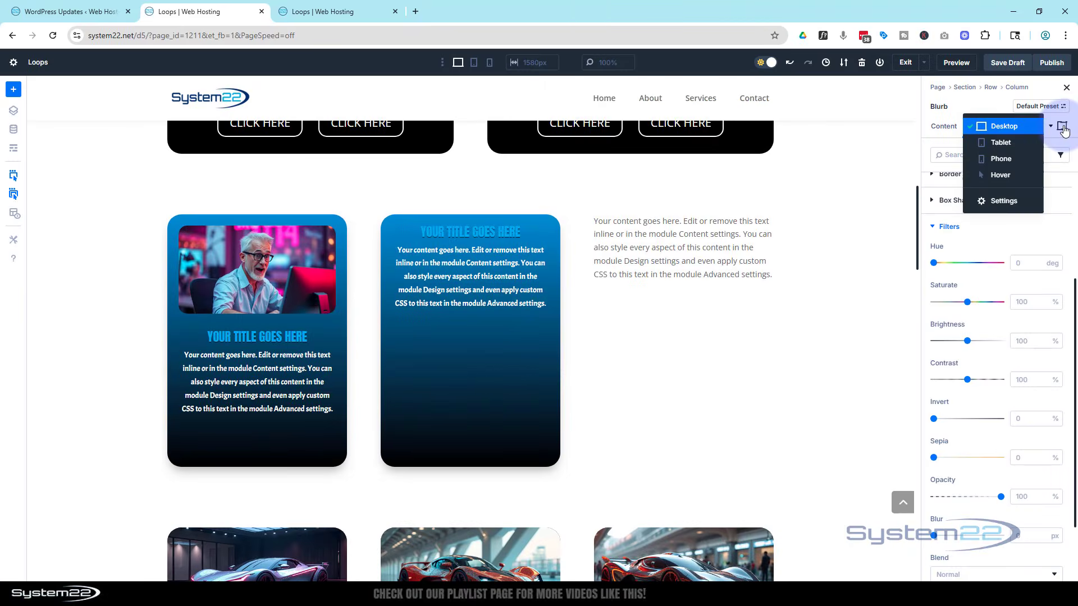
{"action": "left_click", "coordinate": [1014, 177]}
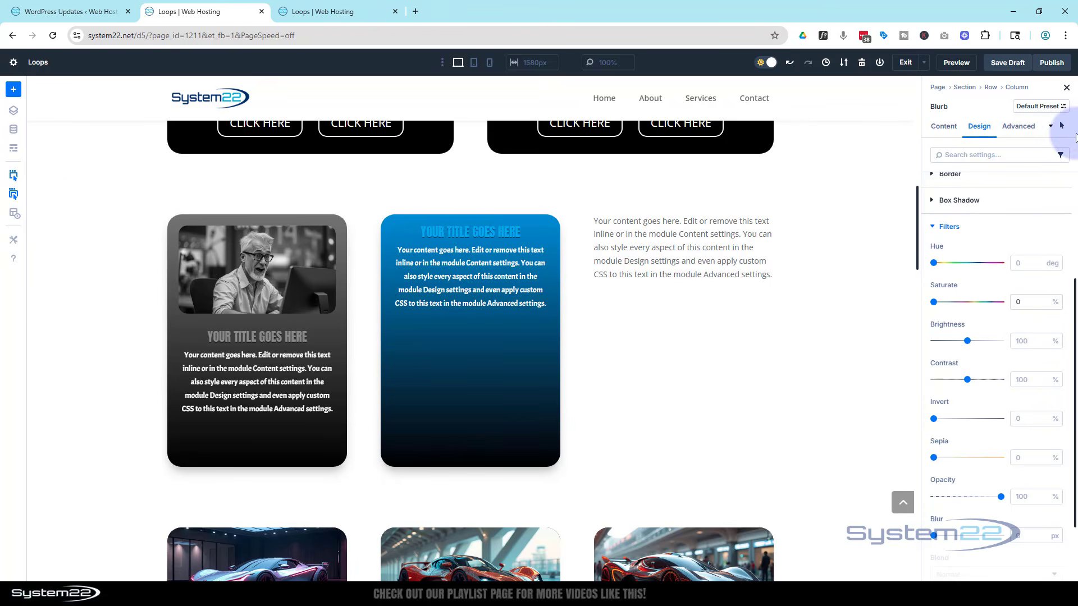
{"action": "left_click", "coordinate": [1061, 127]}
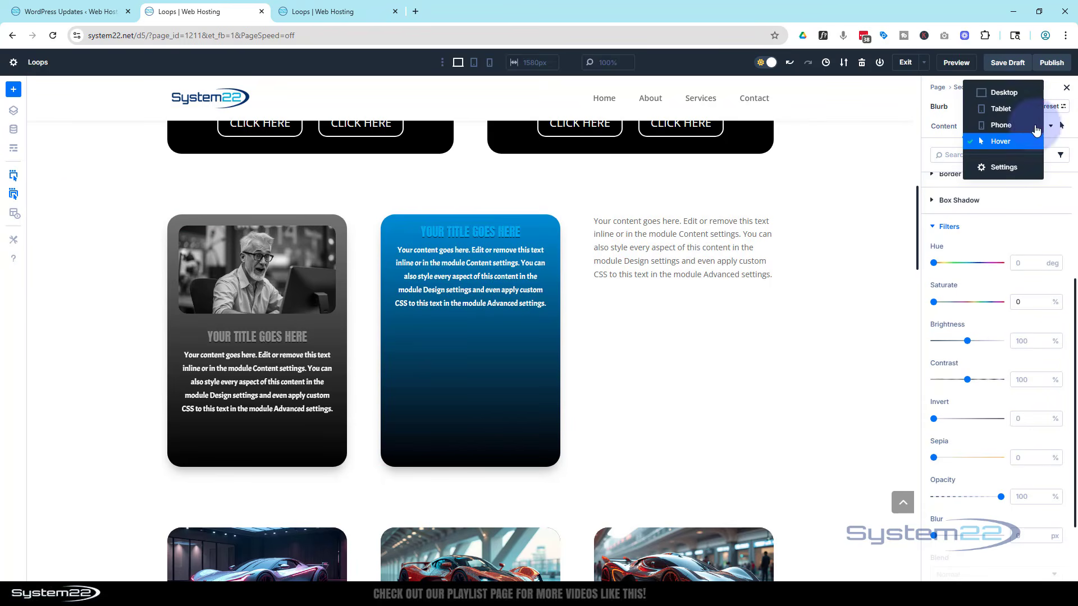
{"action": "left_click", "coordinate": [1005, 95]}
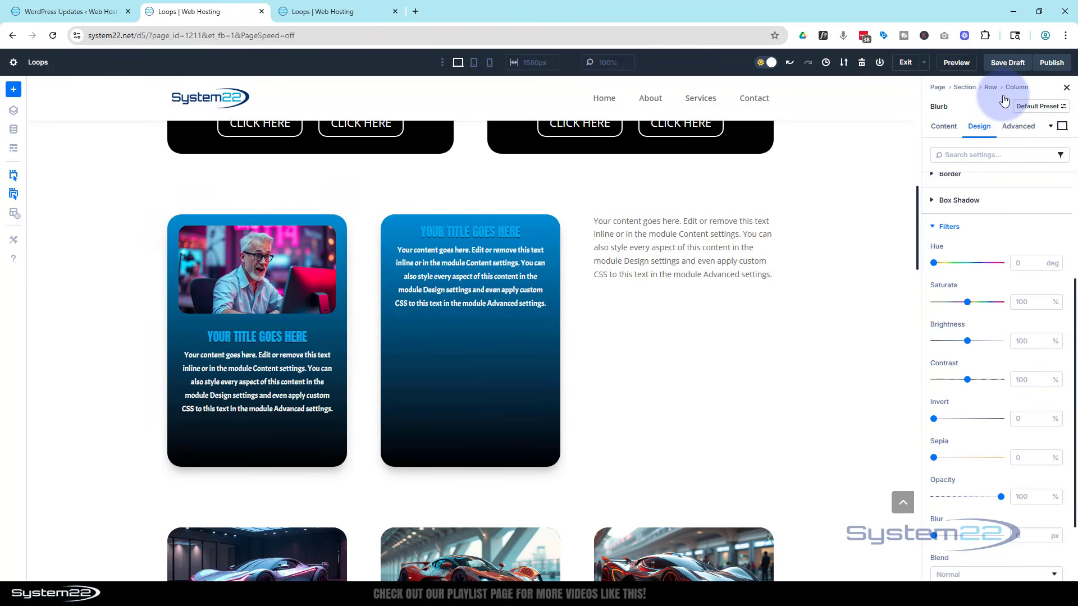
Undo the attribute paste on the Call To Action module.
{"action": "right_click", "coordinate": [441, 334]}
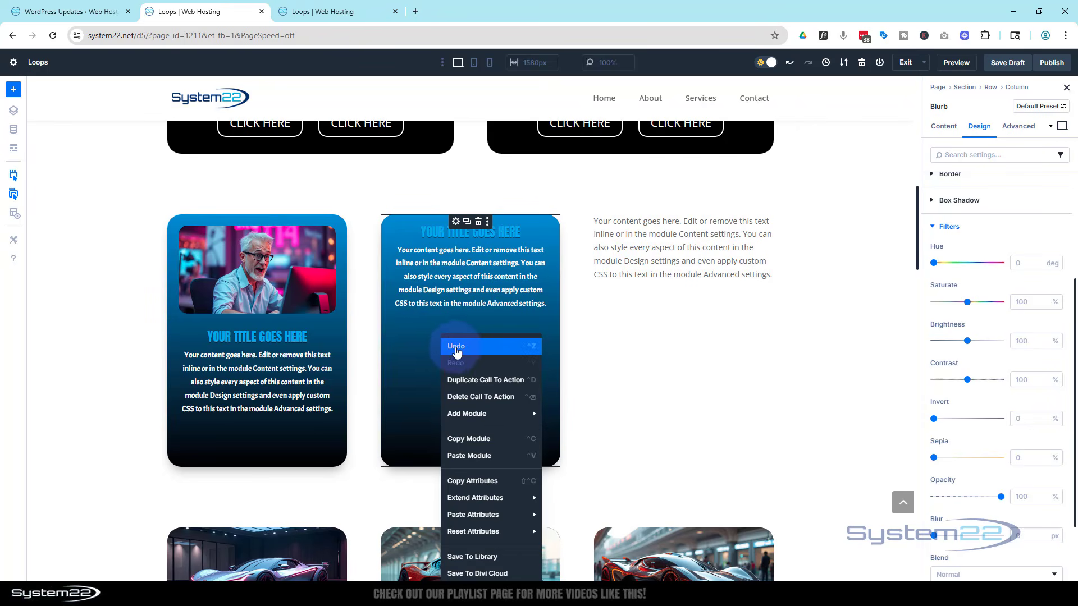
{"action": "left_click", "coordinate": [455, 346]}
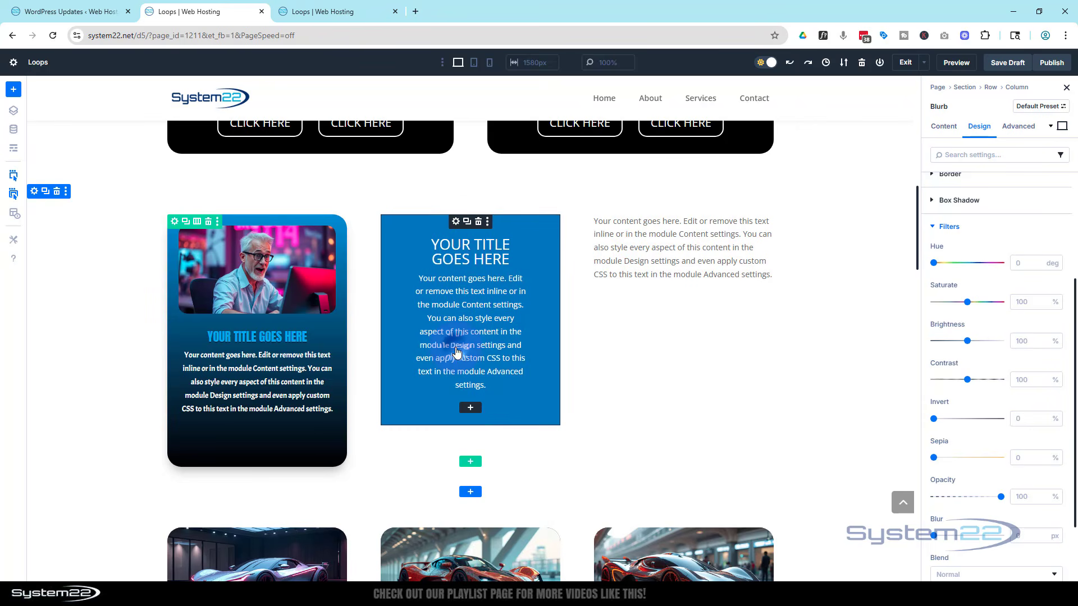
Paste only the blurb's title attributes onto the Call To Action module.
{"action": "right_click", "coordinate": [396, 270]}
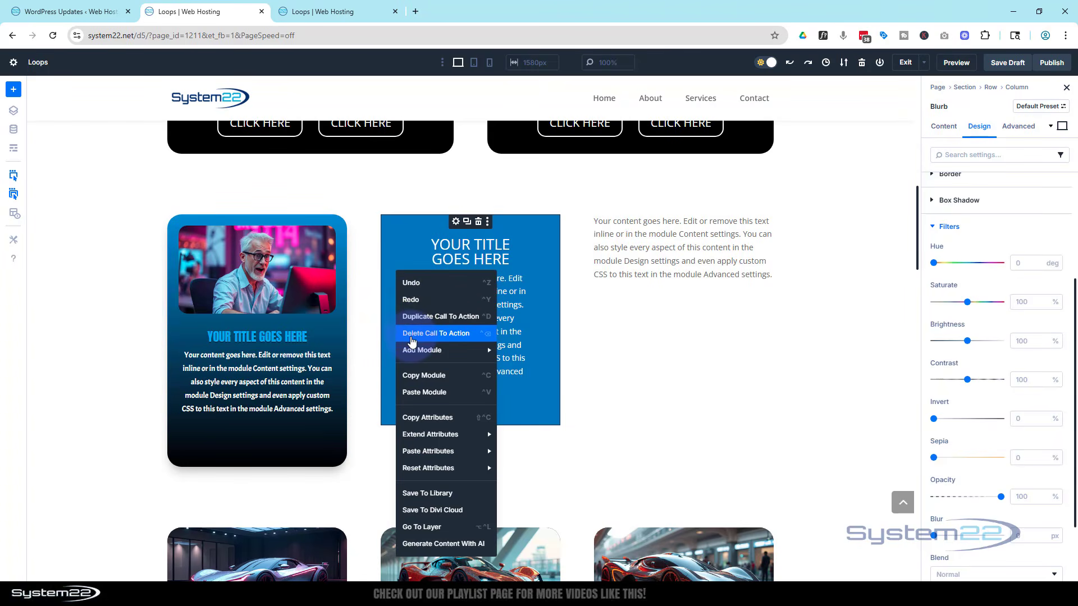
{"action": "mouse_move", "coordinate": [441, 454]}
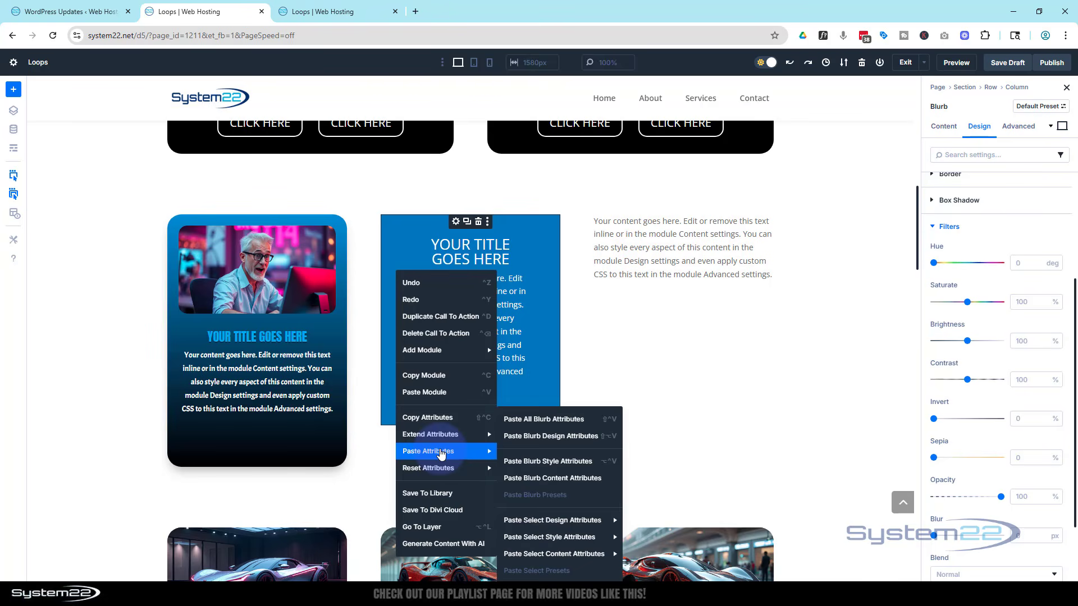
{"action": "mouse_move", "coordinate": [564, 522]}
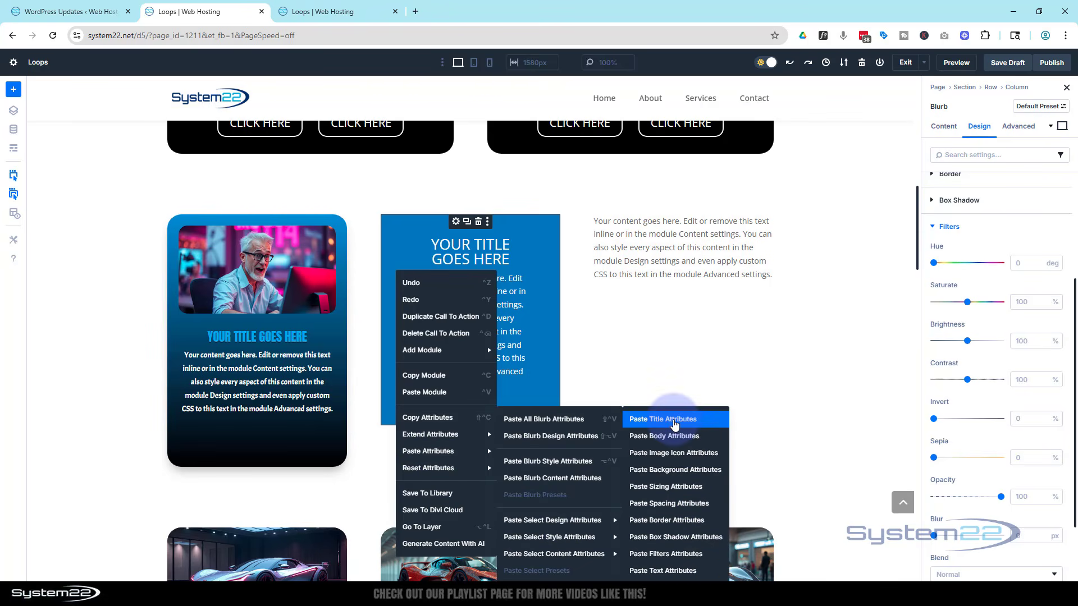
{"action": "left_click", "coordinate": [674, 425]}
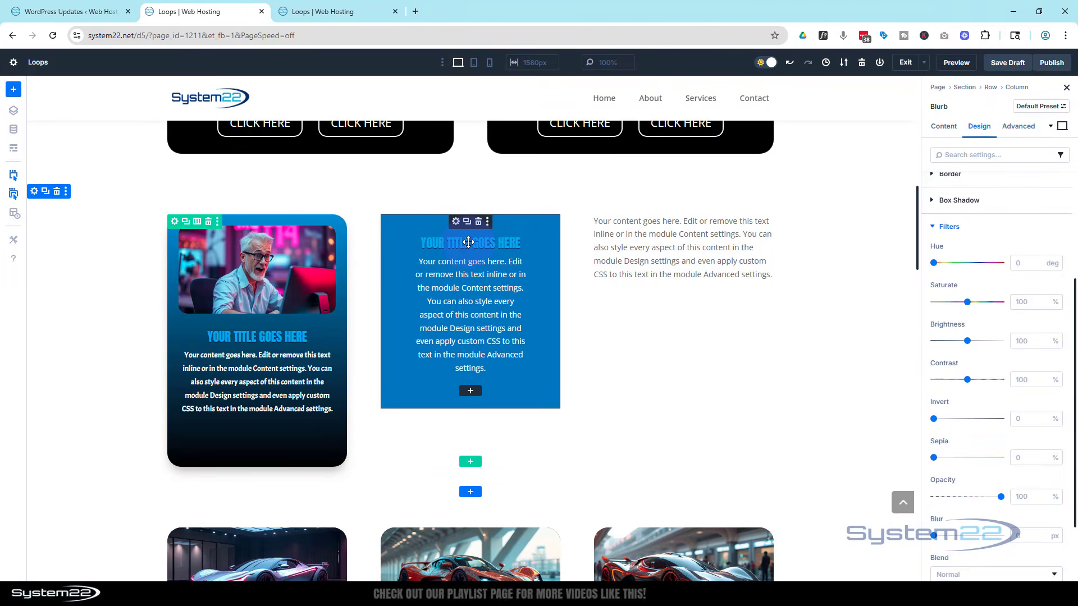
Paste the blurb's body attributes onto the Call To Action module, then undo that paste.
{"action": "right_click", "coordinate": [437, 282]}
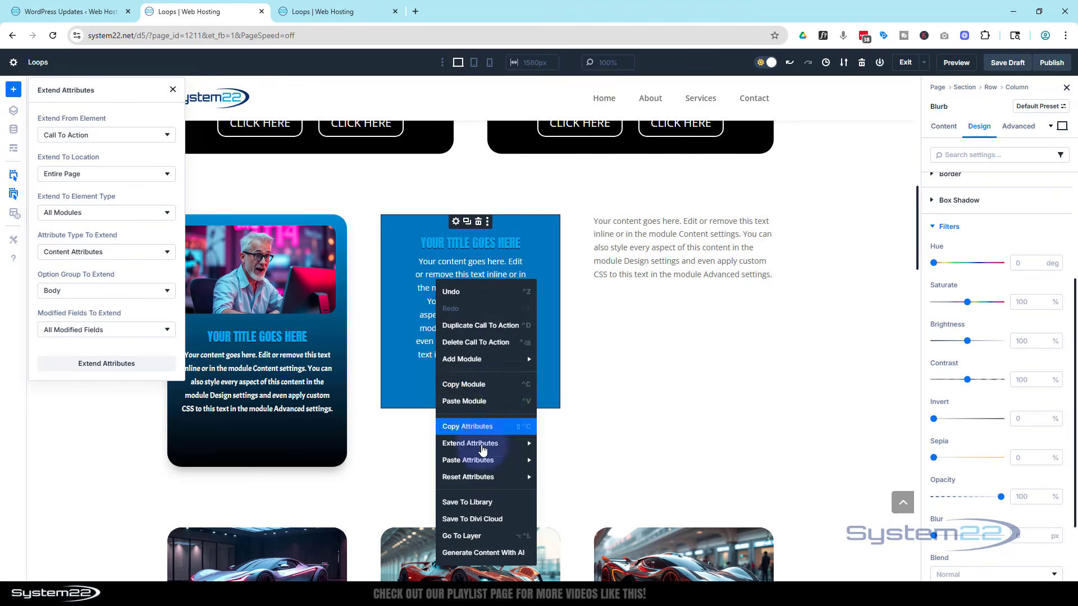
{"action": "mouse_move", "coordinate": [477, 463]}
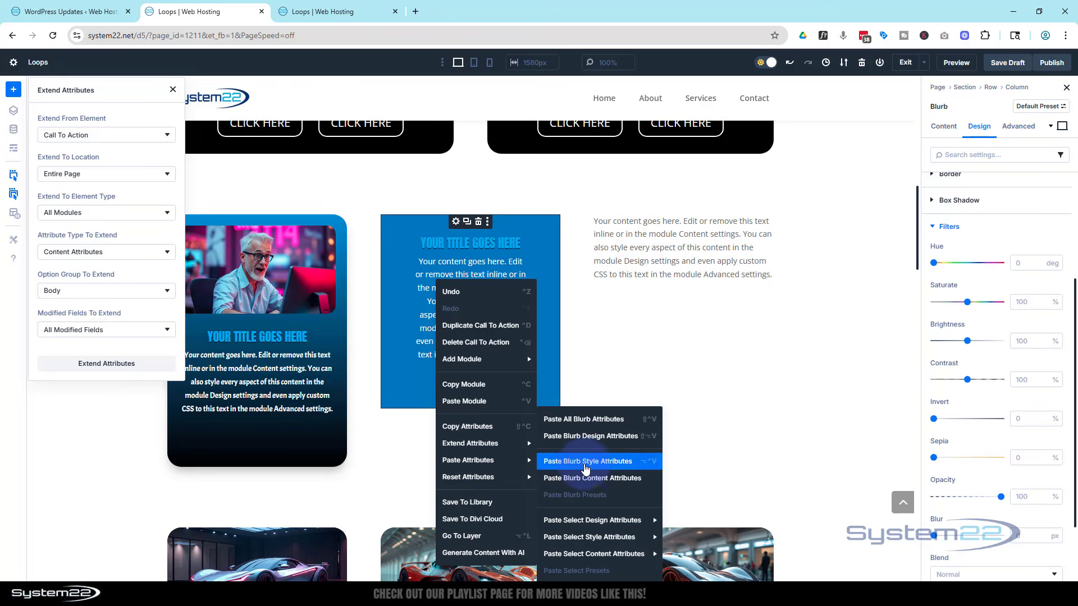
{"action": "mouse_move", "coordinate": [592, 523]}
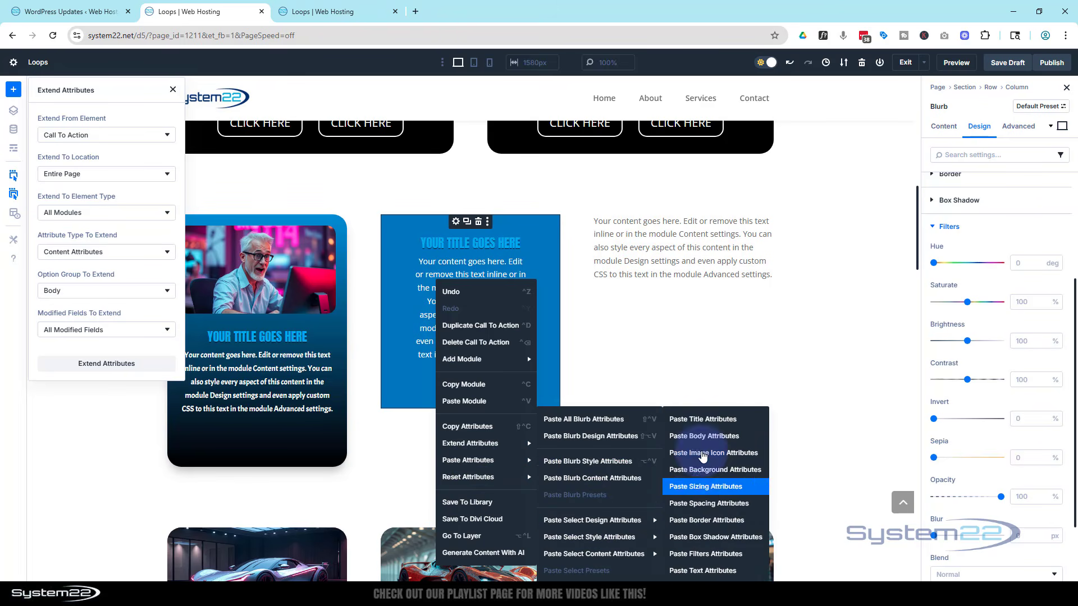
{"action": "left_click", "coordinate": [703, 437]}
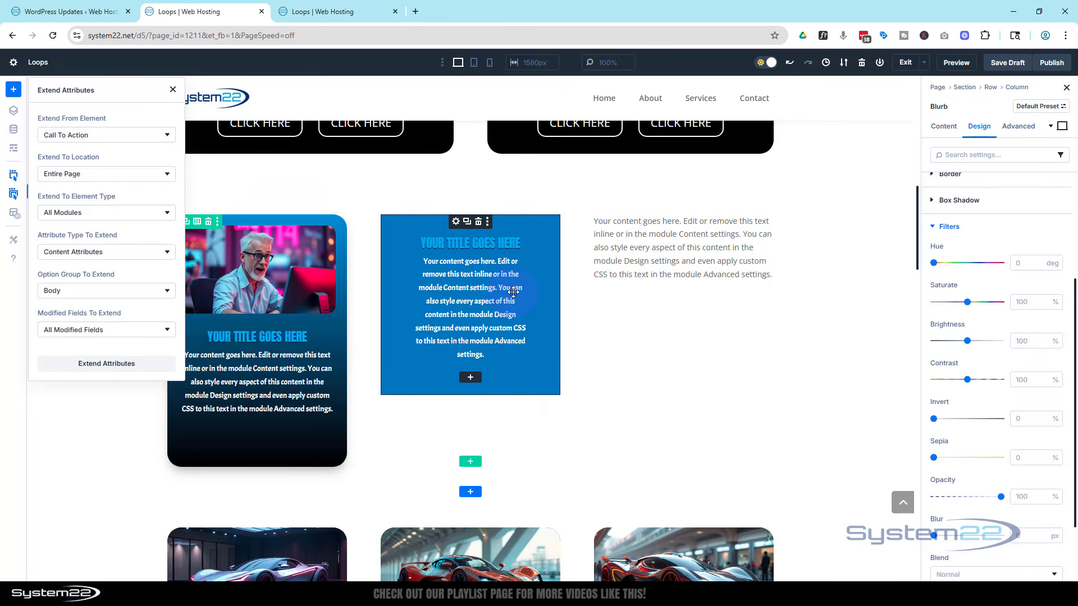
{"action": "right_click", "coordinate": [539, 278]}
{"action": "left_click", "coordinate": [558, 289]}
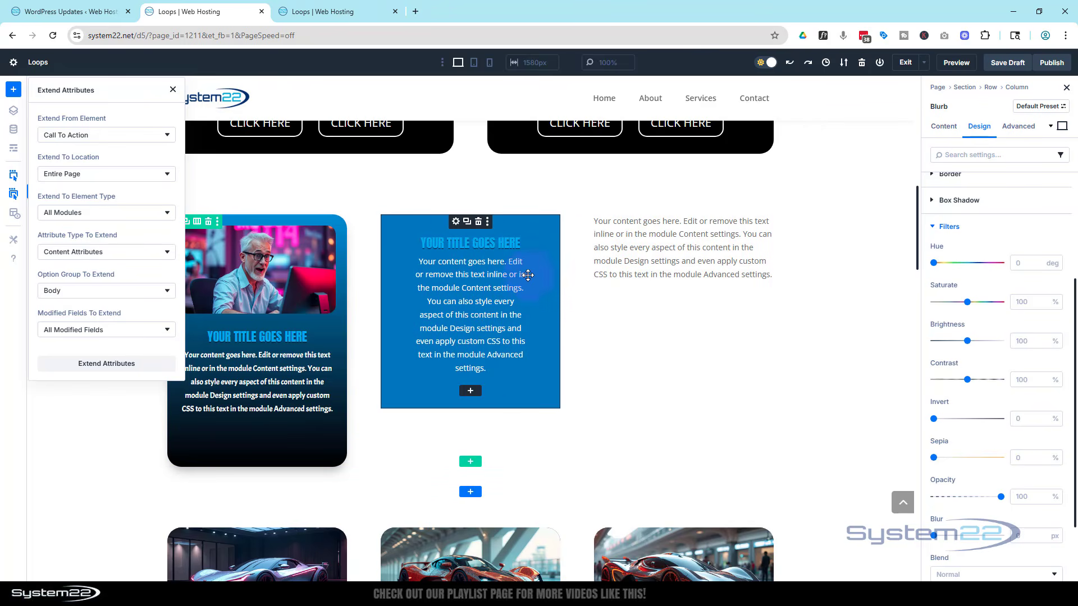
Reset the Call To Action module's design attributes.
{"action": "right_click", "coordinate": [540, 247]}
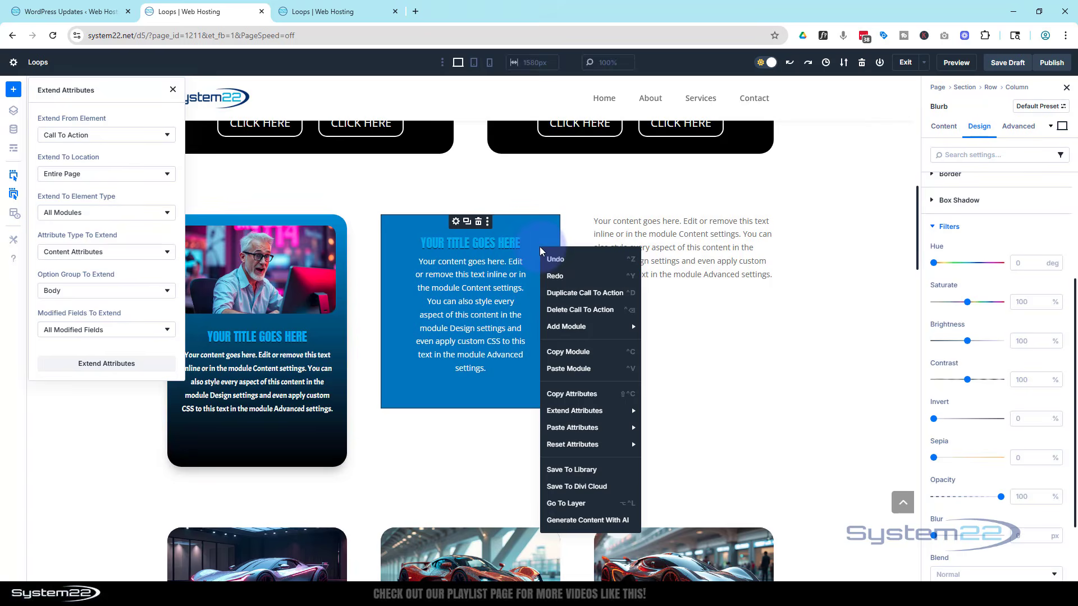
{"action": "left_click", "coordinate": [590, 447]}
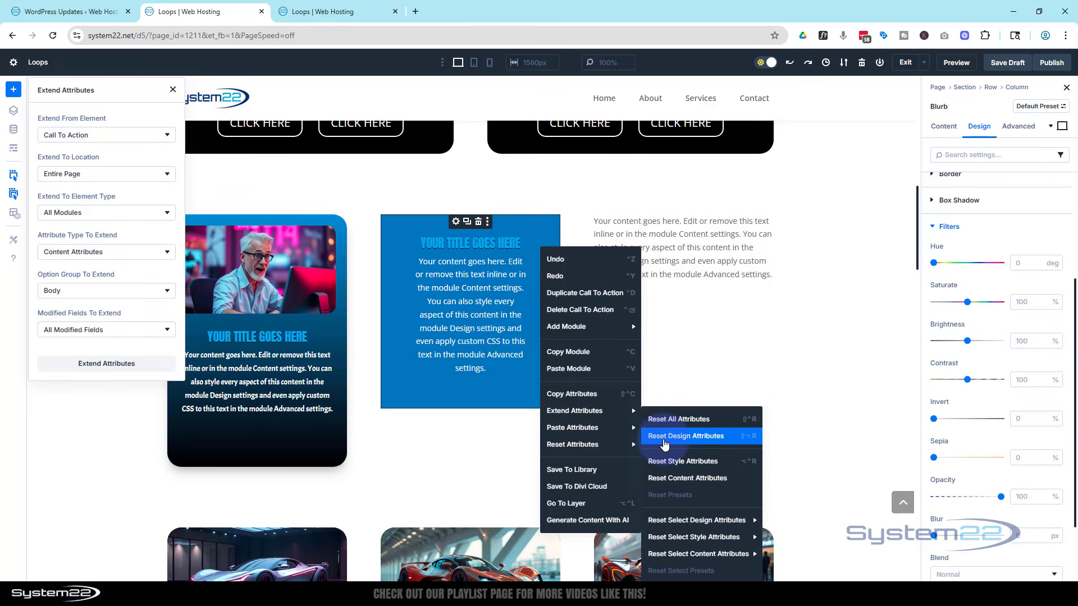
{"action": "left_click", "coordinate": [664, 444]}
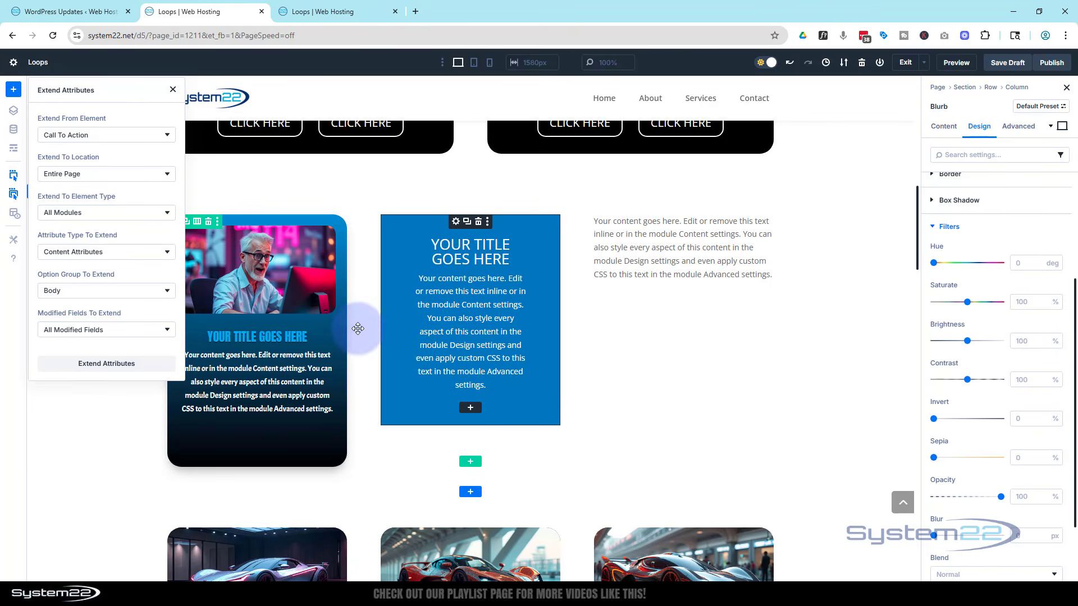
Extend all of the blurb's attributes to every module in its parent row.
{"action": "left_click", "coordinate": [110, 417]}
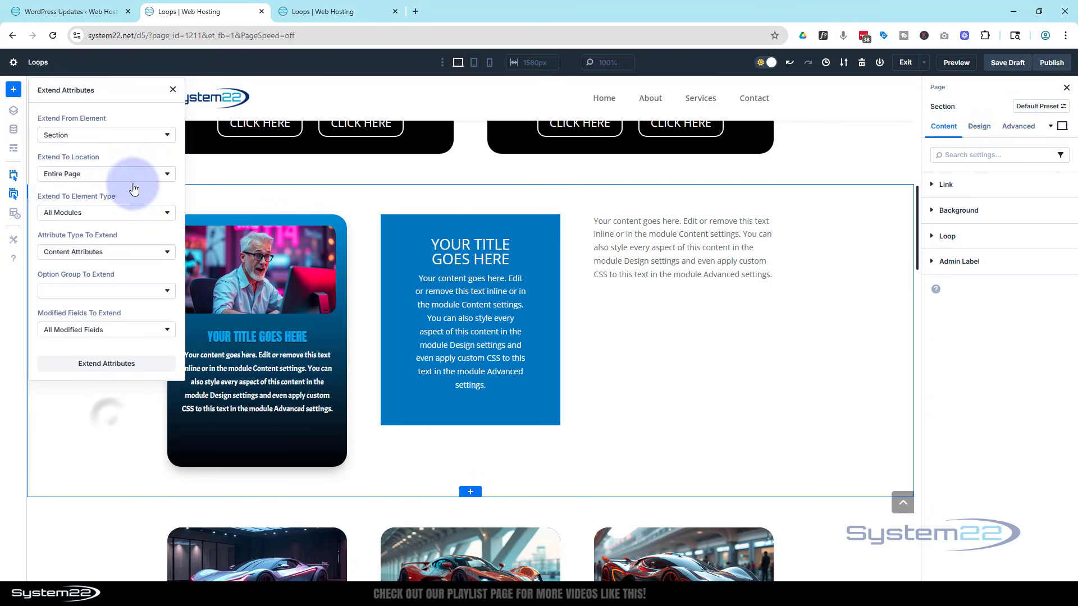
{"action": "left_click", "coordinate": [173, 90]}
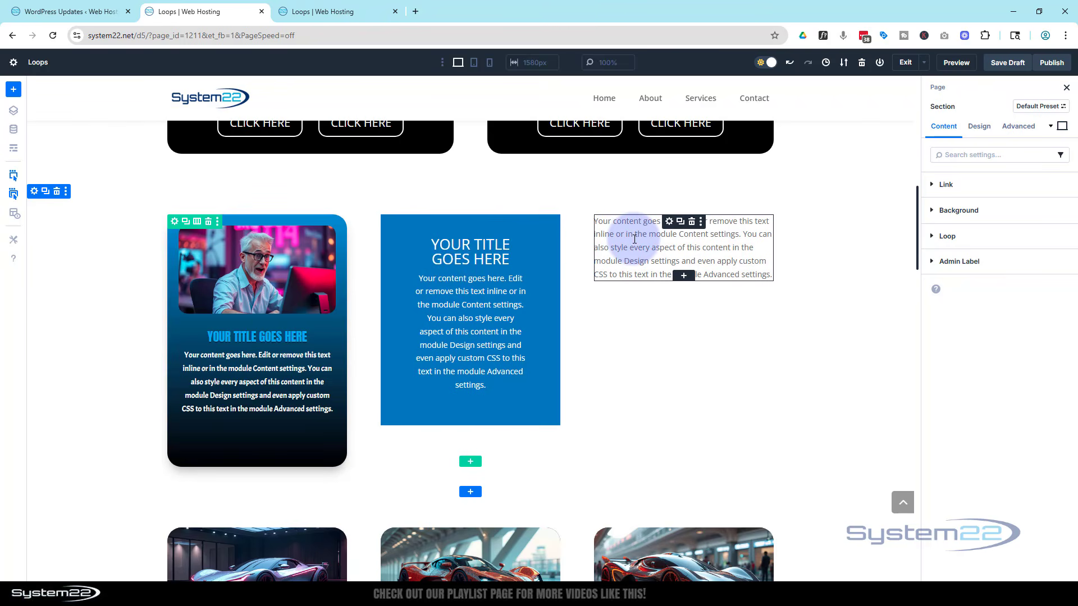
{"action": "right_click", "coordinate": [300, 321]}
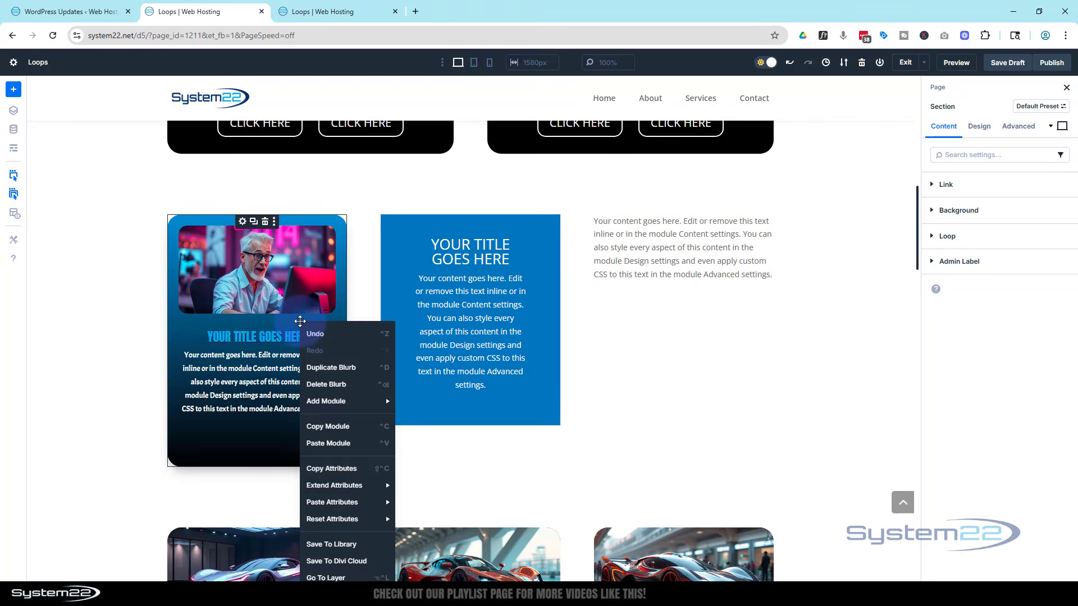
{"action": "left_click", "coordinate": [321, 486]}
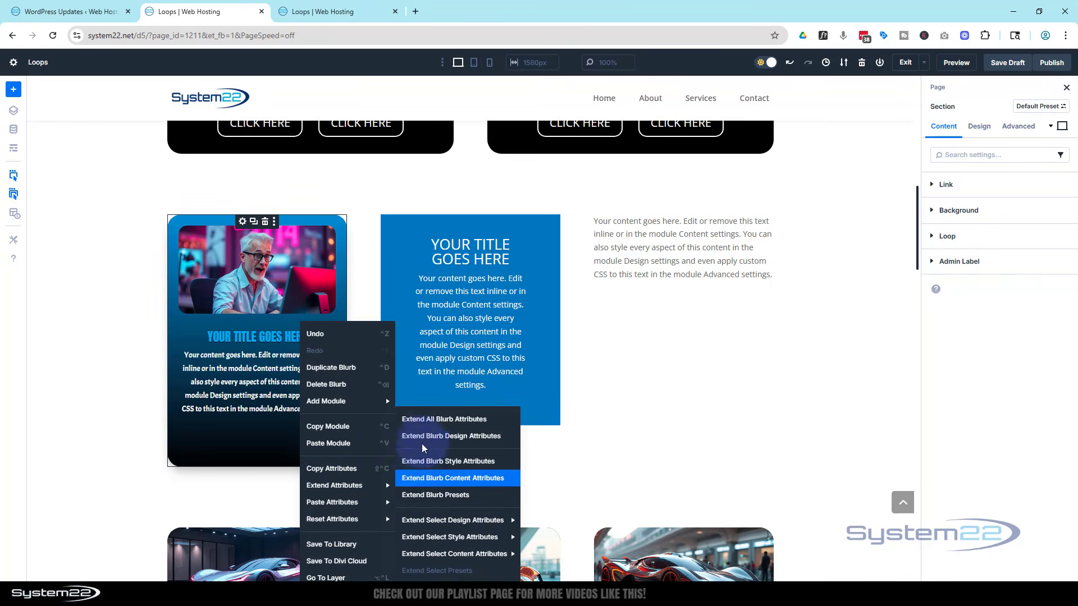
{"action": "left_click", "coordinate": [429, 421]}
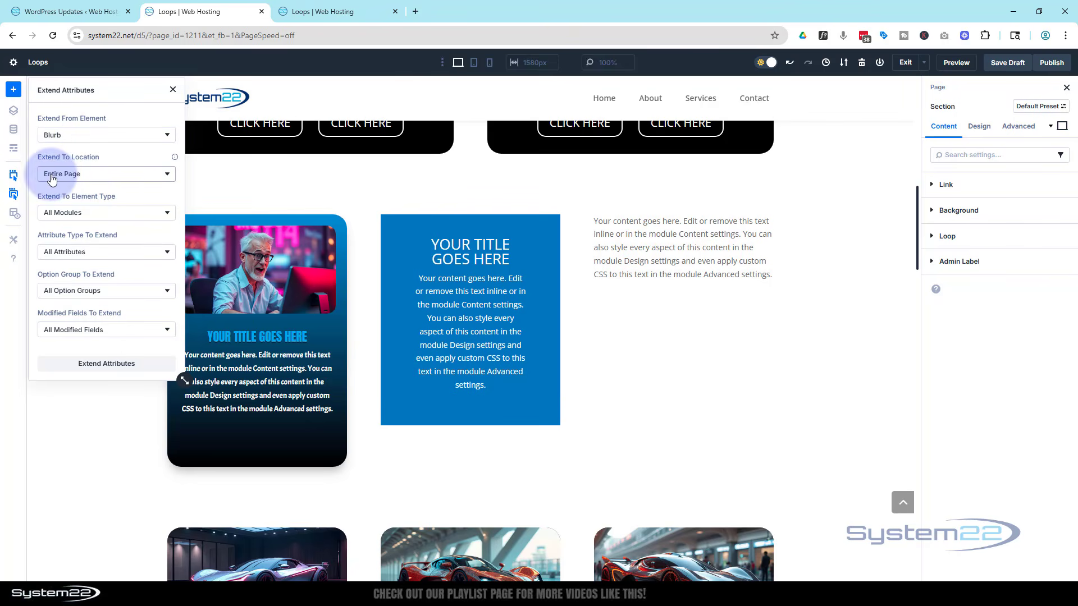
{"action": "left_click", "coordinate": [99, 179]}
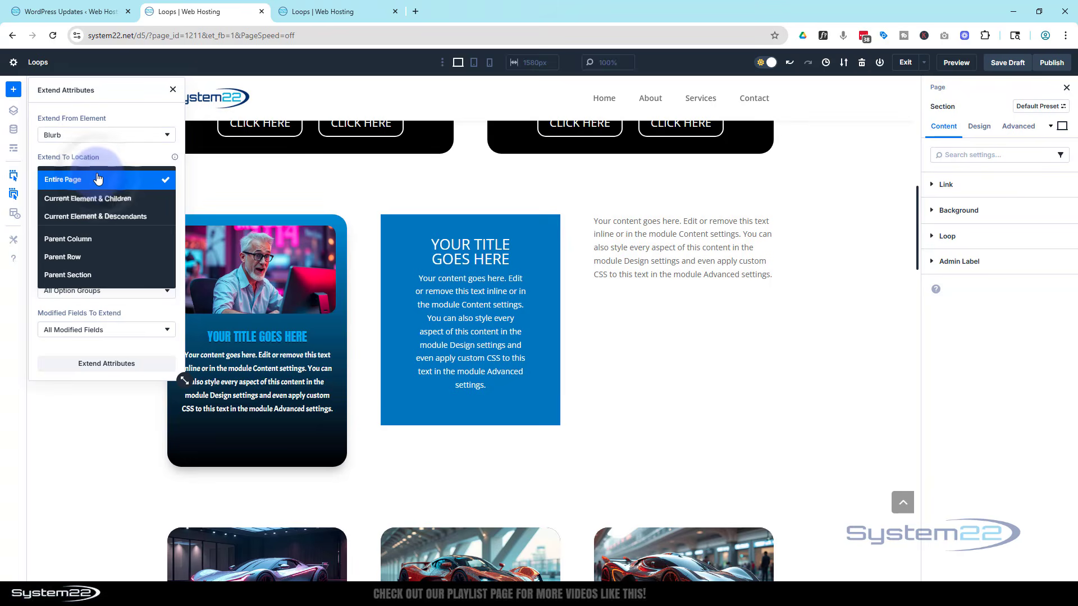
{"action": "left_click", "coordinate": [80, 256]}
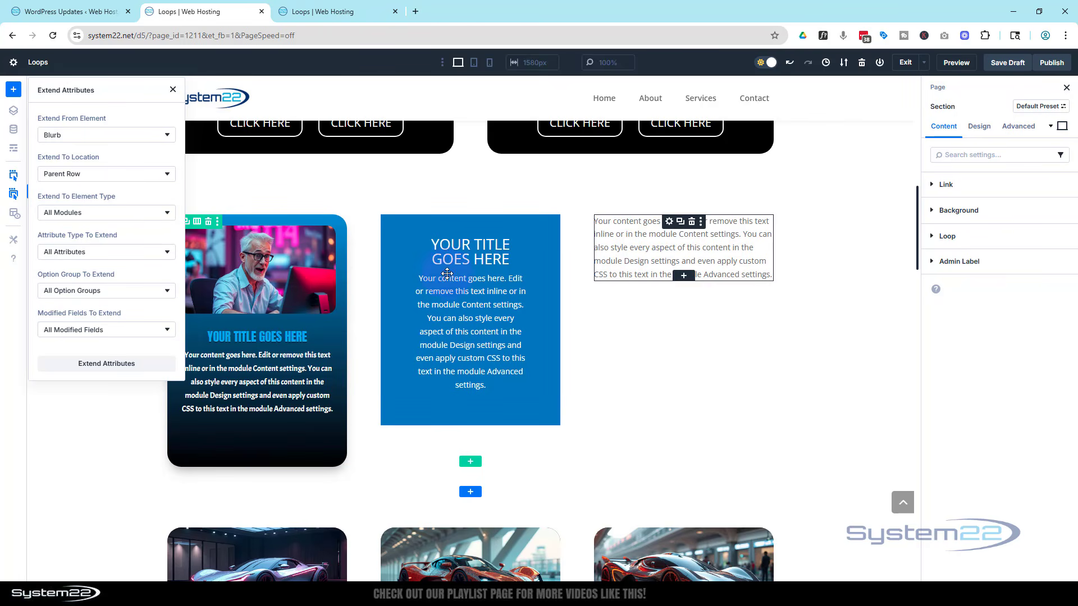
{"action": "left_click", "coordinate": [115, 364]}
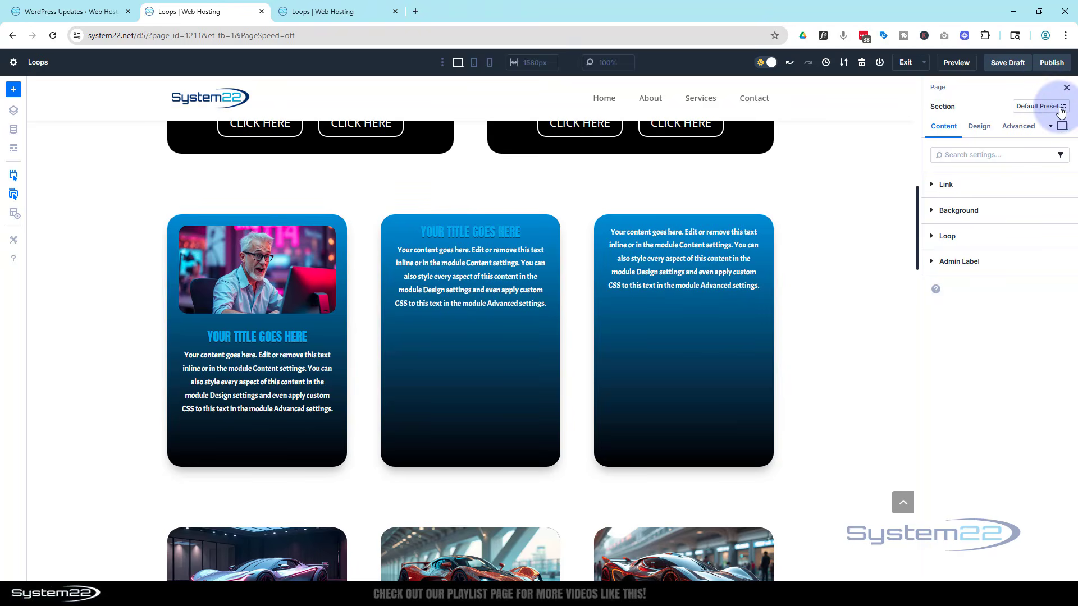
Preview the page in a new tab and review the three-column section before returning to the builder.
{"action": "left_click", "coordinate": [1050, 127]}
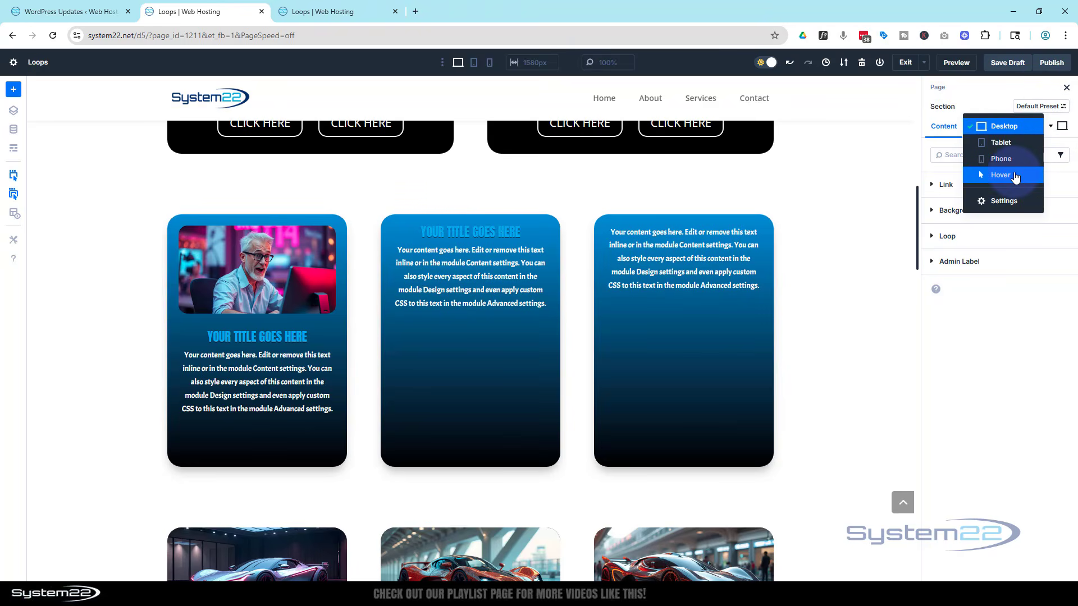
{"action": "left_click", "coordinate": [1005, 96]}
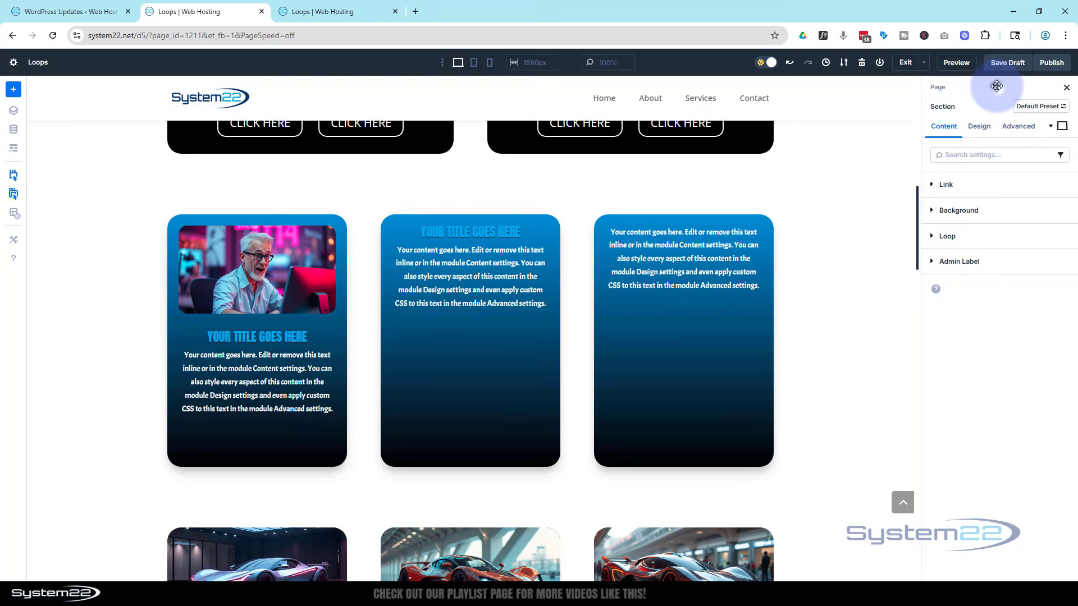
{"action": "left_click", "coordinate": [956, 62]}
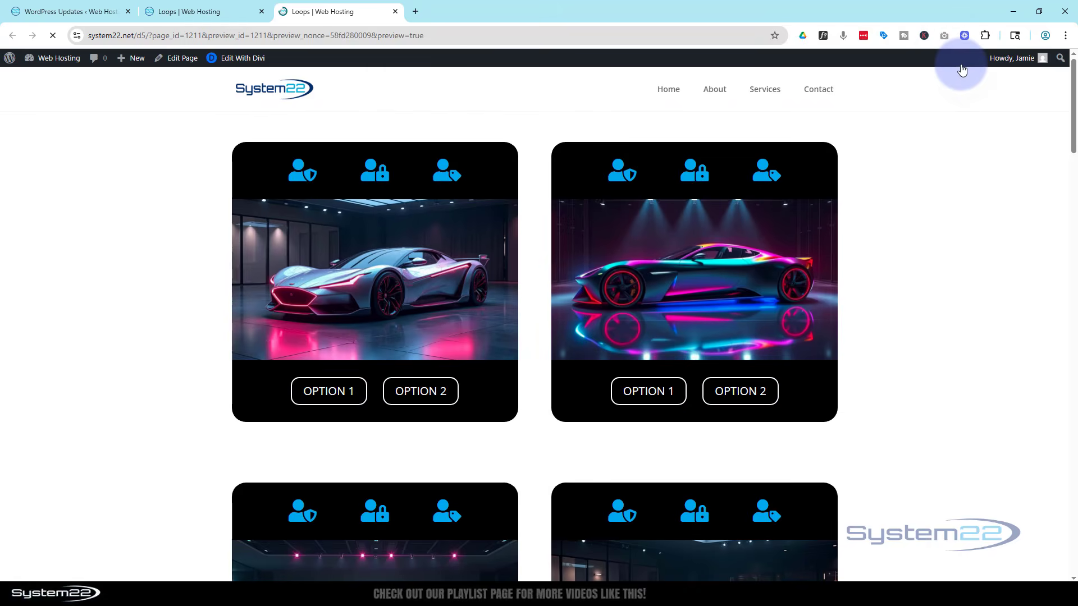
{"action": "scroll", "coordinate": [120, 245], "scroll_direction": "down", "scroll_amount": 10}
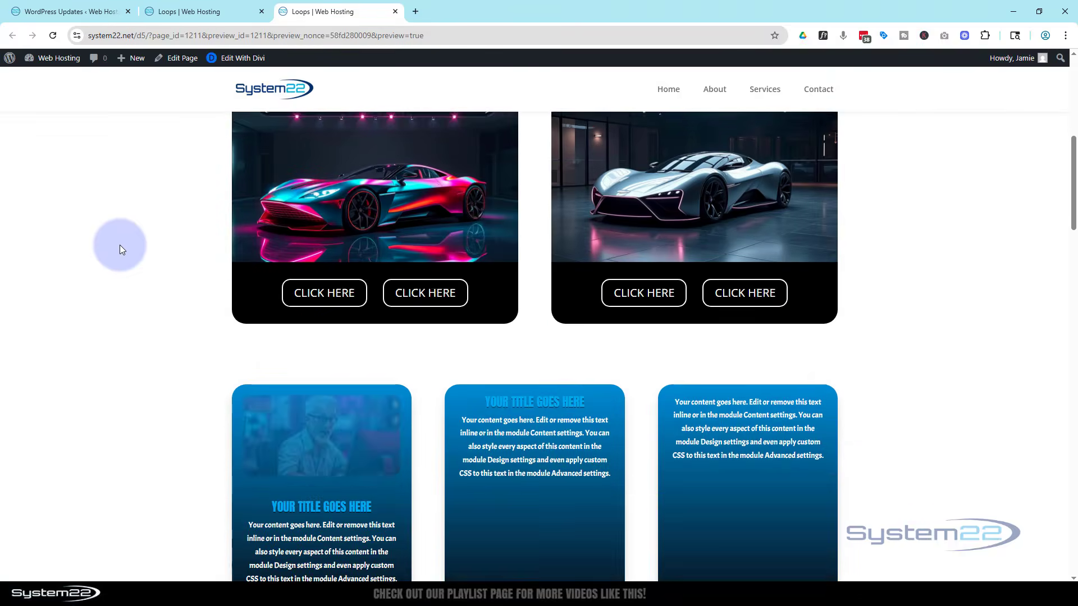
{"action": "scroll", "coordinate": [119, 245], "scroll_direction": "down", "scroll_amount": 1}
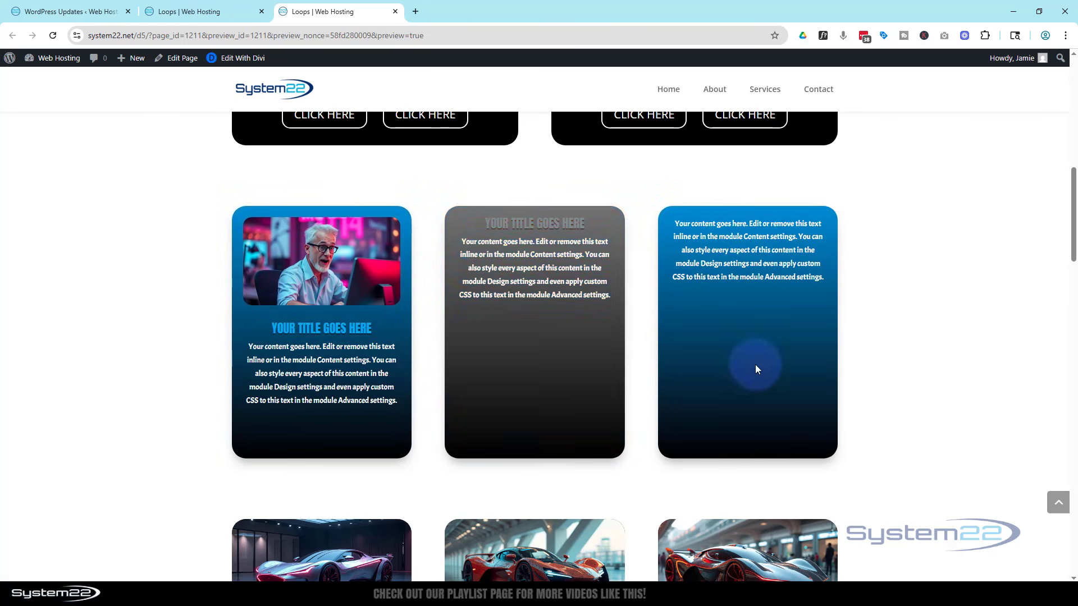
{"action": "left_click", "coordinate": [234, 12]}
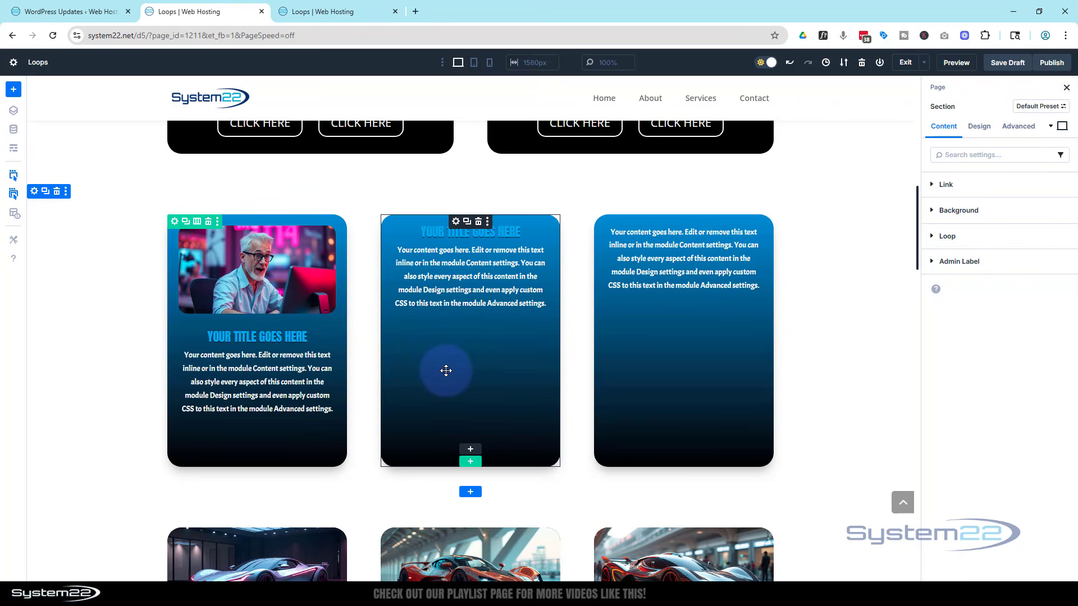
Undo the attribute extension on the row's modules.
{"action": "right_click", "coordinate": [420, 343]}
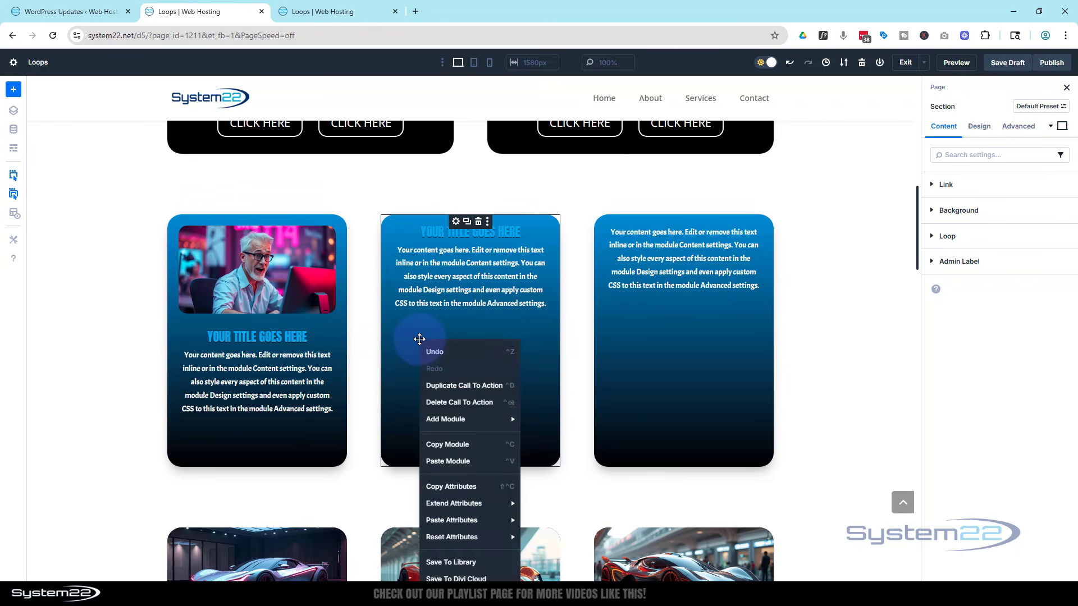
{"action": "left_click", "coordinate": [439, 356]}
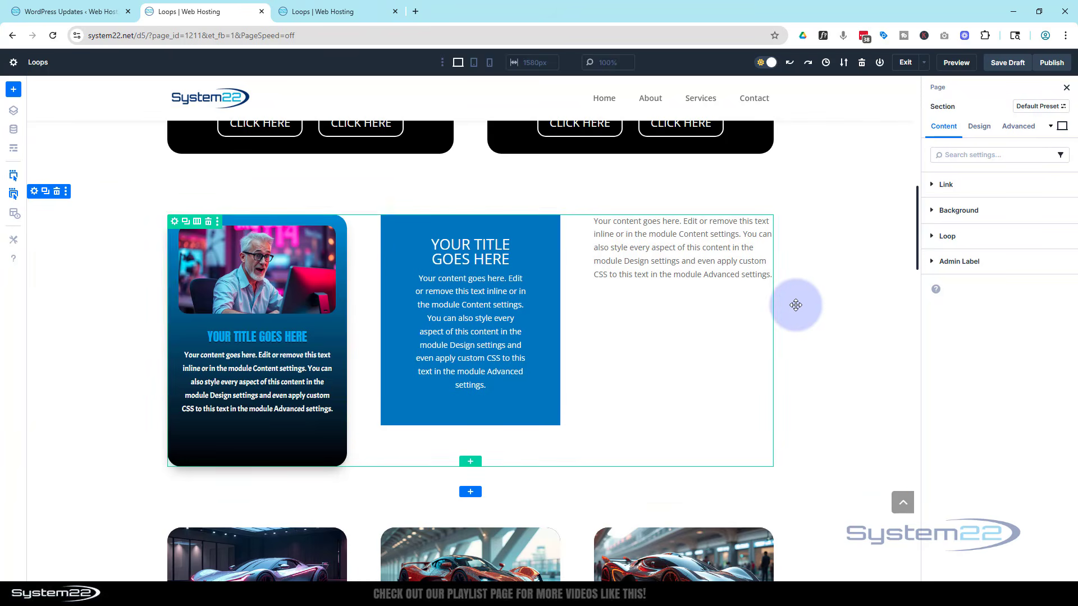
Scroll through the page to review the sections above and below the new three-column section.
{"action": "scroll", "coordinate": [797, 299], "scroll_direction": "up", "scroll_amount": 4}
{"action": "scroll", "coordinate": [797, 299], "scroll_direction": "up", "scroll_amount": 7}
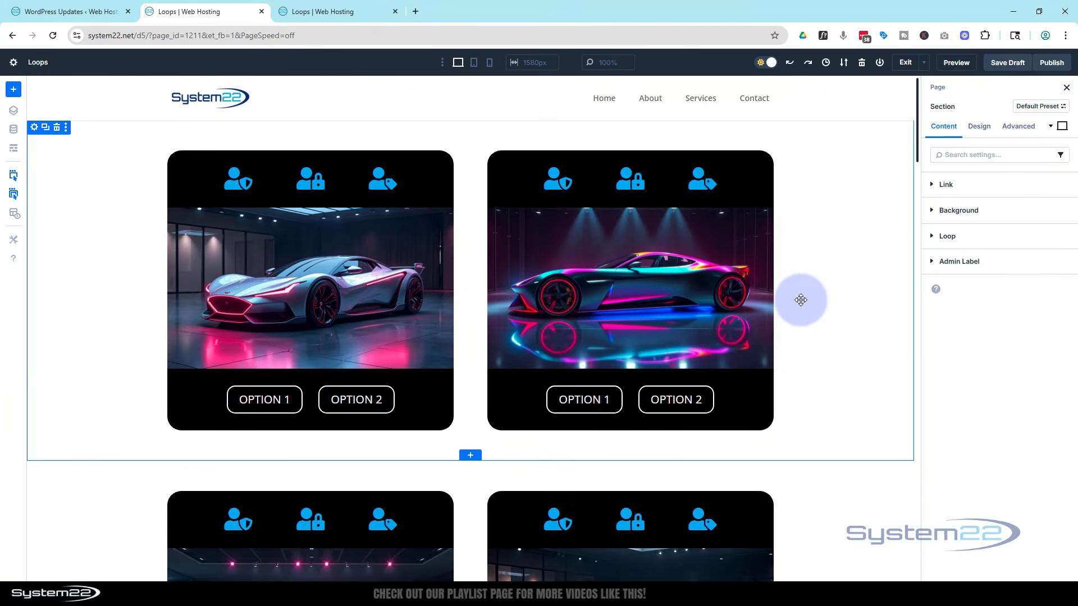
{"action": "scroll", "coordinate": [801, 300], "scroll_direction": "down", "scroll_amount": 9}
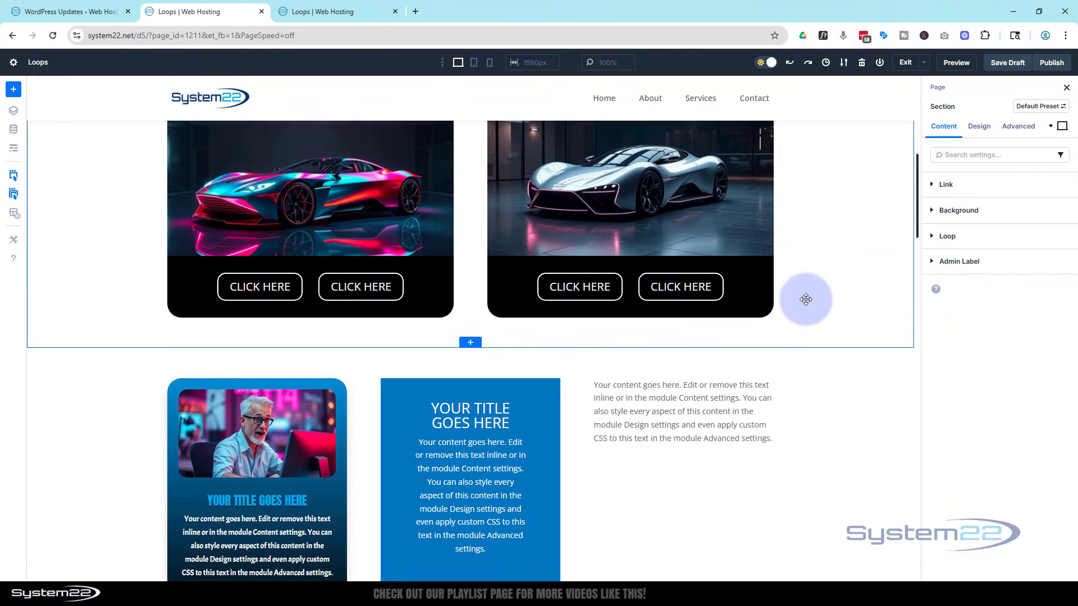
{"action": "scroll", "coordinate": [809, 297], "scroll_direction": "up", "scroll_amount": 4}
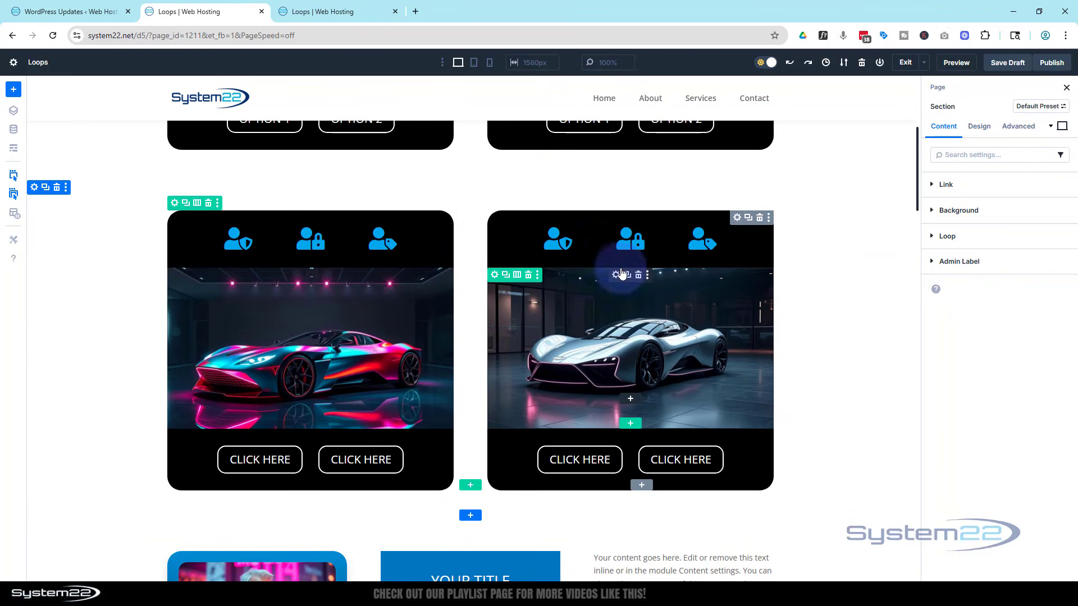
{"action": "left_click_drag", "start_coordinate": [612, 226], "coordinate": [563, 232]}
{"action": "scroll", "coordinate": [633, 323], "scroll_direction": "down", "scroll_amount": 5}
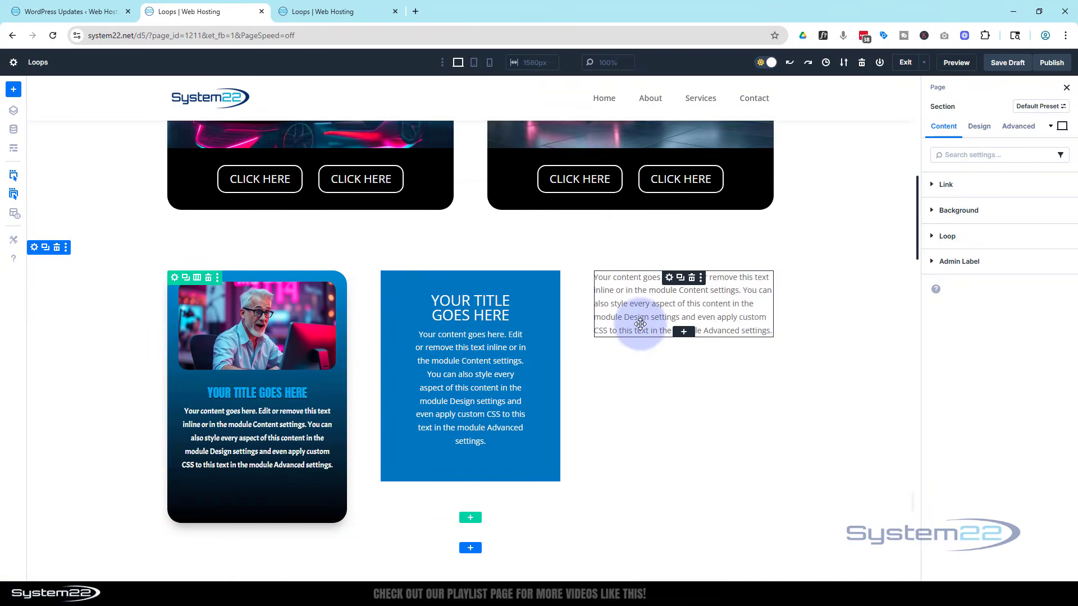
{"action": "scroll", "coordinate": [640, 324], "scroll_direction": "down", "scroll_amount": 1}
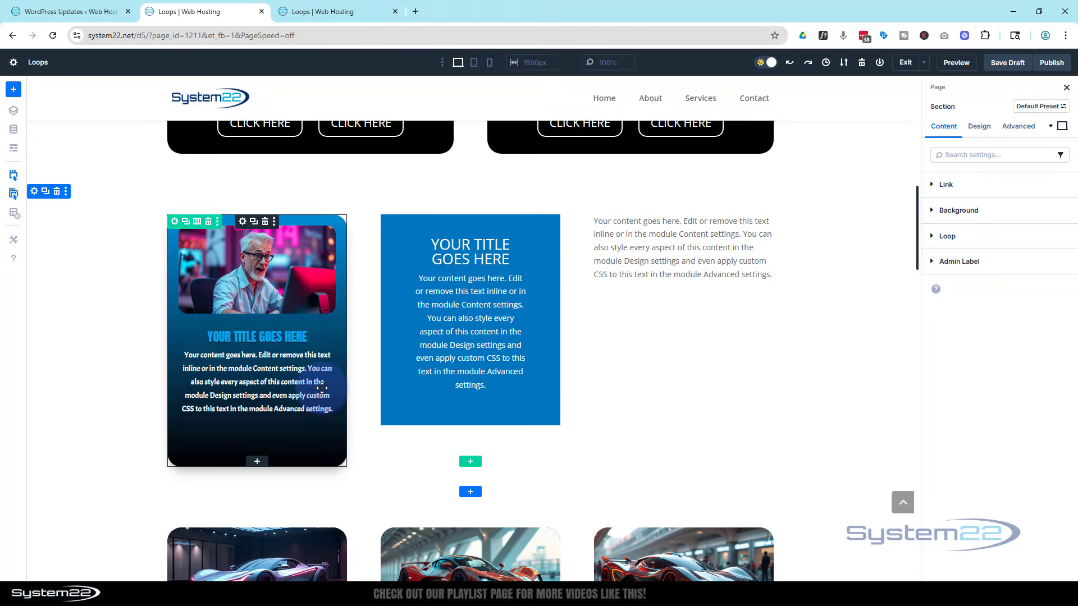
{"action": "scroll", "coordinate": [337, 309], "scroll_direction": "up", "scroll_amount": 4}
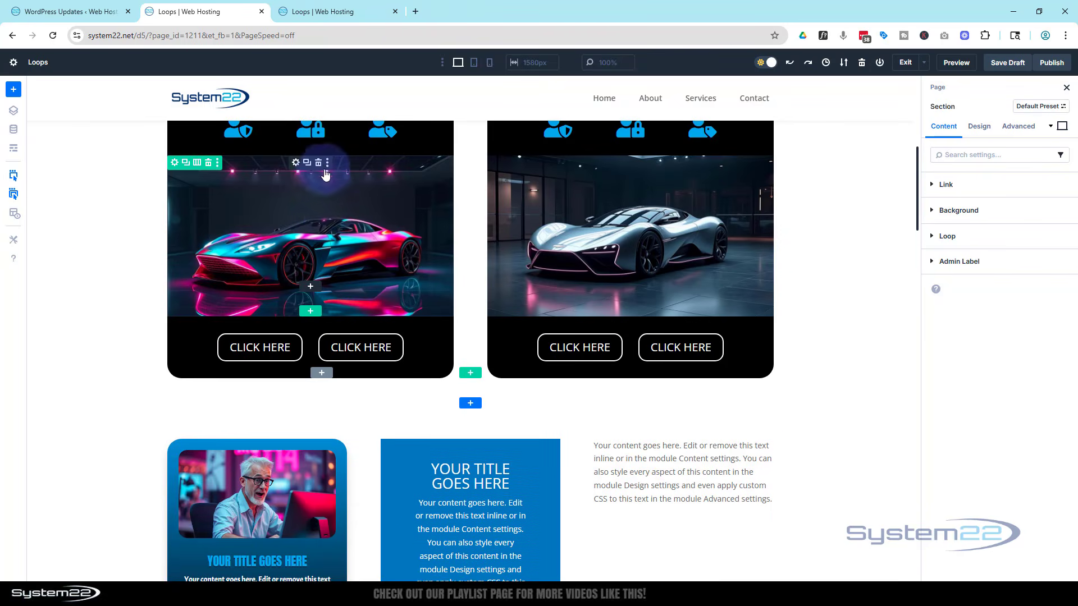
{"action": "scroll", "coordinate": [329, 213], "scroll_direction": "up", "scroll_amount": 2}
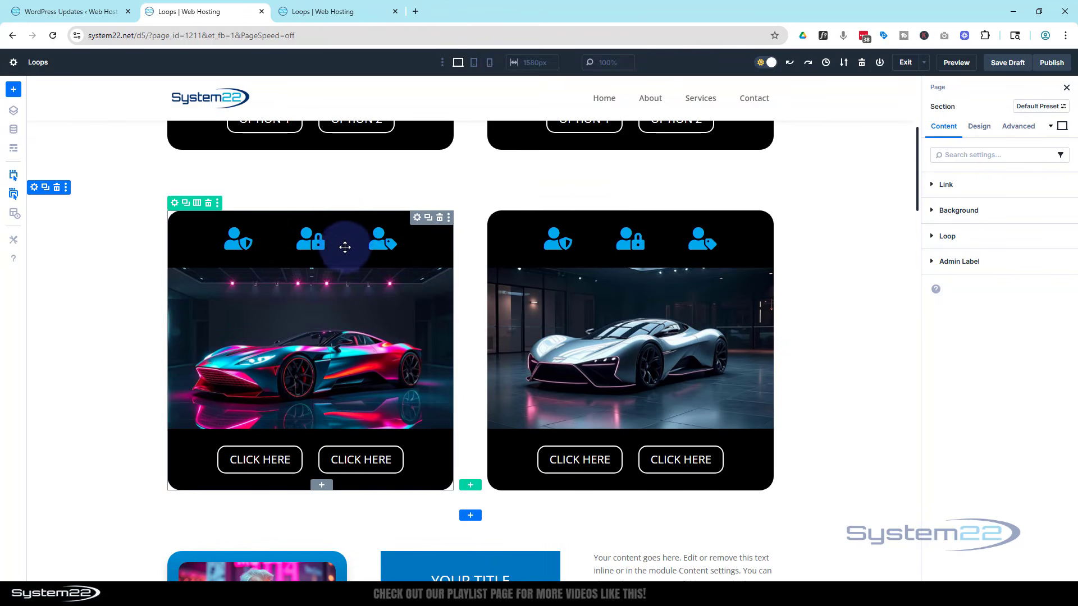
{"action": "scroll", "coordinate": [385, 336], "scroll_direction": "down", "scroll_amount": 6}
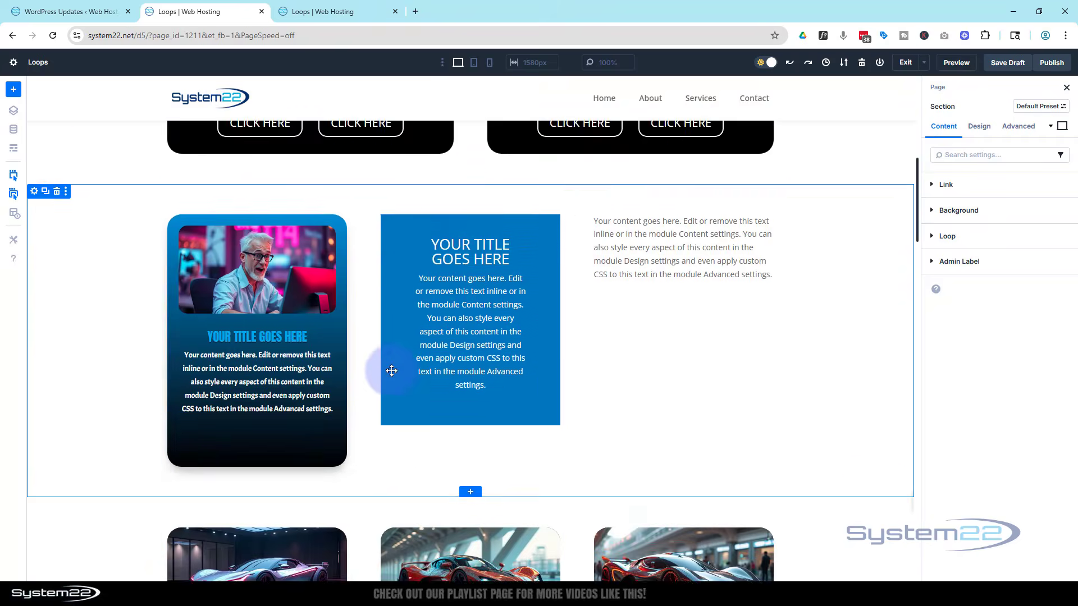
{"action": "scroll", "coordinate": [391, 371], "scroll_direction": "down", "scroll_amount": 7}
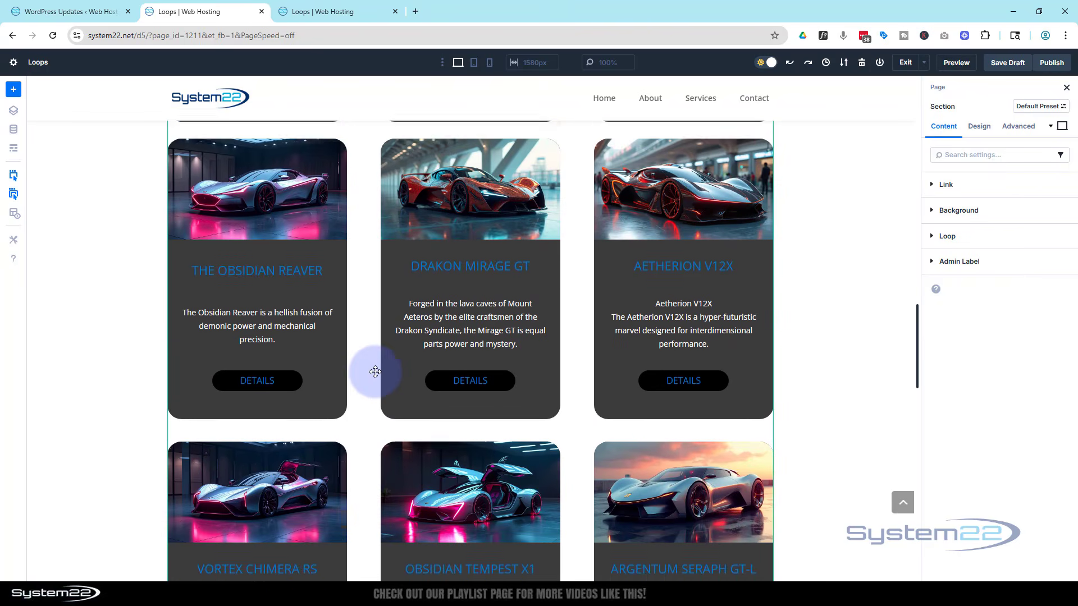
{"action": "scroll", "coordinate": [374, 372], "scroll_direction": "down", "scroll_amount": 1}
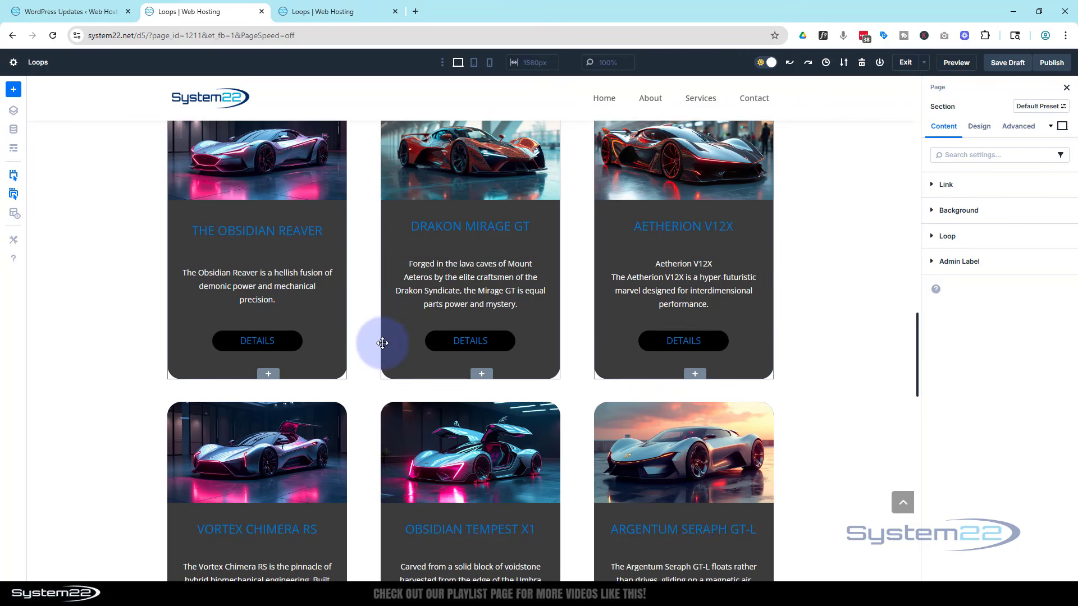
{"action": "scroll", "coordinate": [379, 343], "scroll_direction": "up", "scroll_amount": 1}
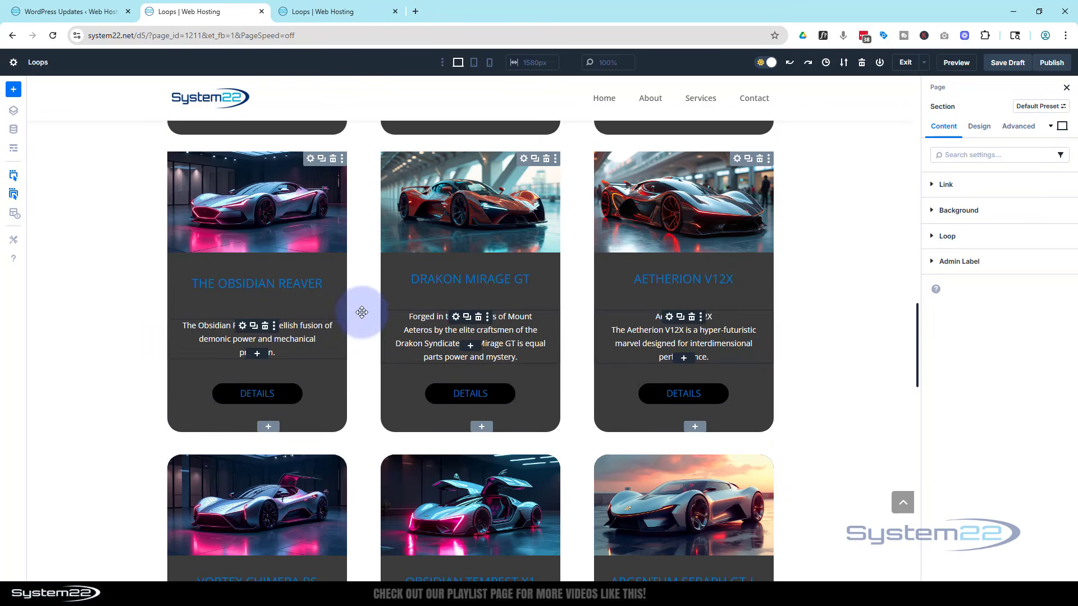
Extend all of the blurb's attributes to every module on the entire page.
{"action": "scroll", "coordinate": [365, 314], "scroll_direction": "down", "scroll_amount": 6}
{"action": "scroll", "coordinate": [368, 314], "scroll_direction": "down", "scroll_amount": 2}
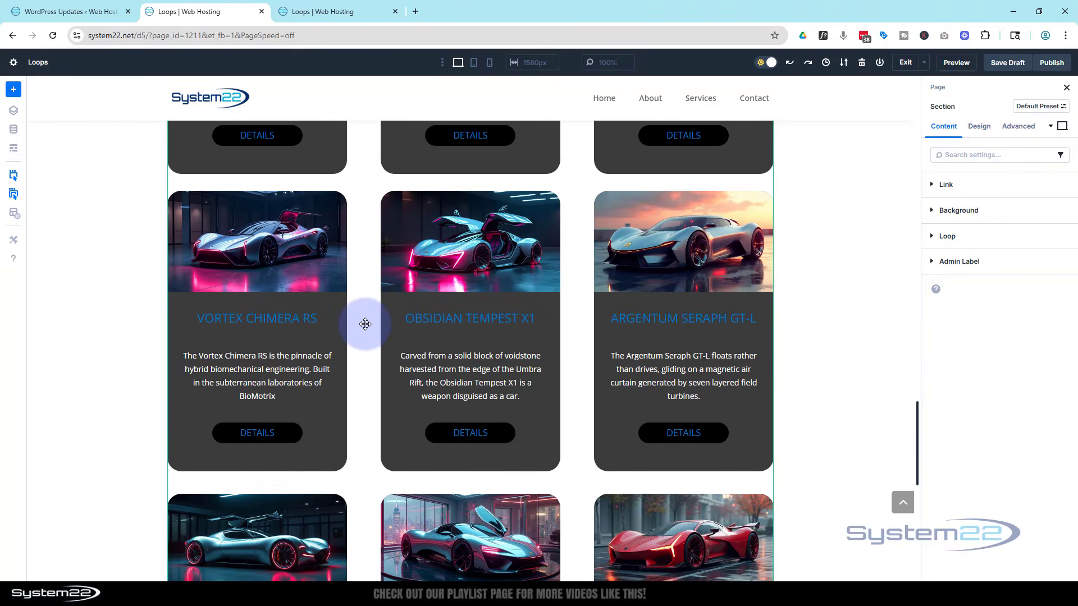
{"action": "scroll", "coordinate": [366, 320], "scroll_direction": "up", "scroll_amount": 5}
{"action": "scroll", "coordinate": [366, 324], "scroll_direction": "up", "scroll_amount": 10}
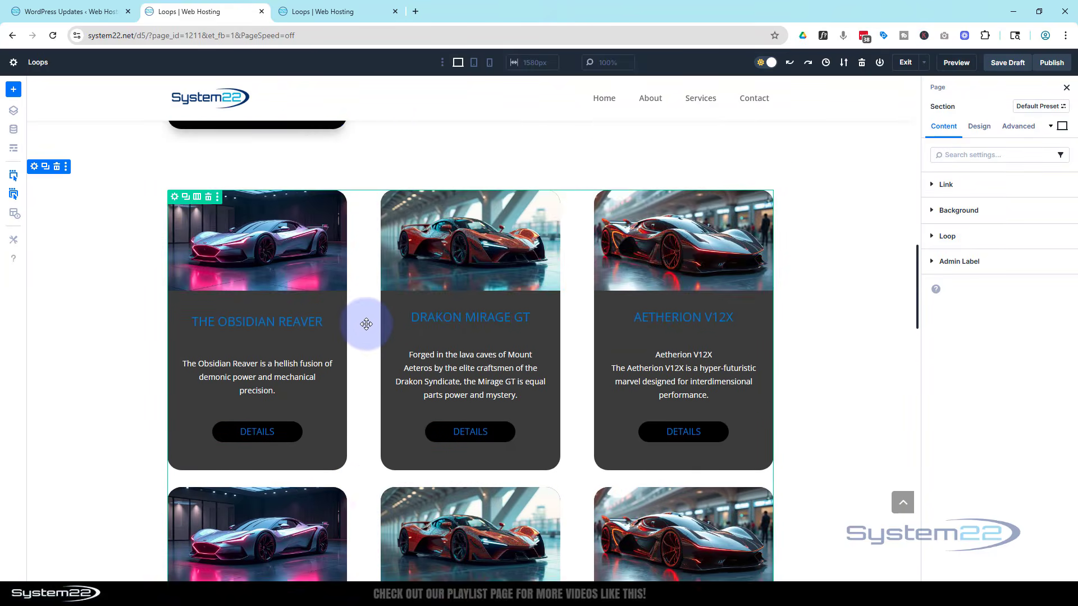
{"action": "scroll", "coordinate": [366, 324], "scroll_direction": "down", "scroll_amount": 2}
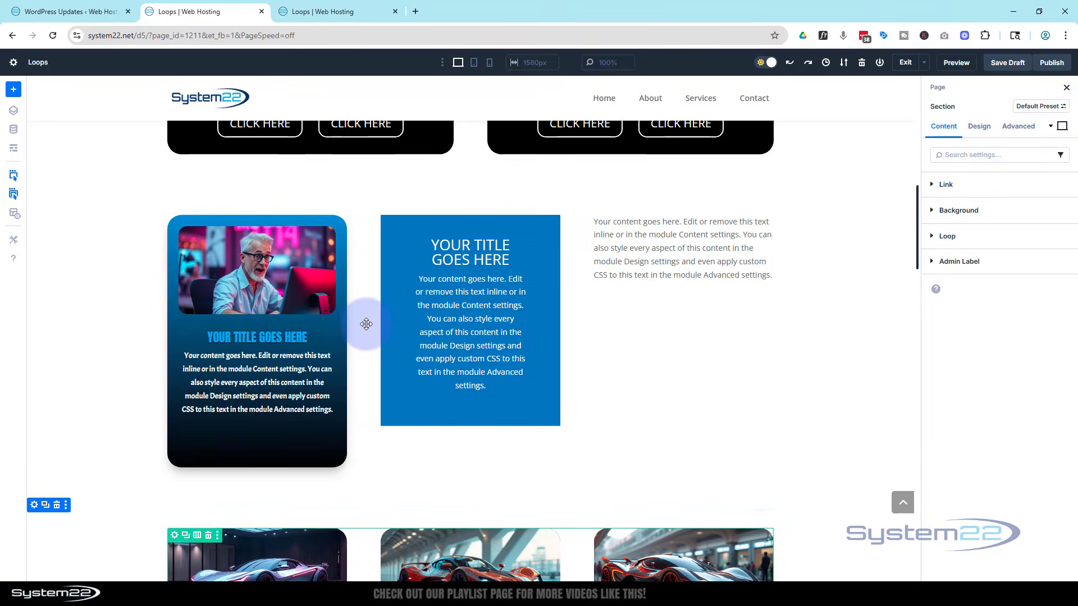
{"action": "right_click", "coordinate": [189, 332]}
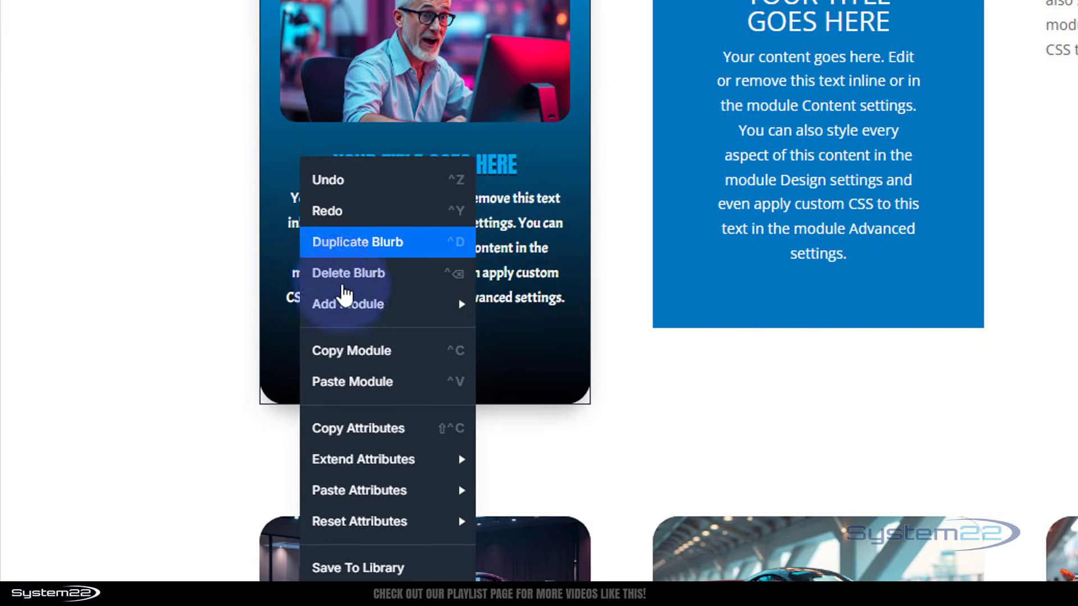
{"action": "mouse_move", "coordinate": [358, 466]}
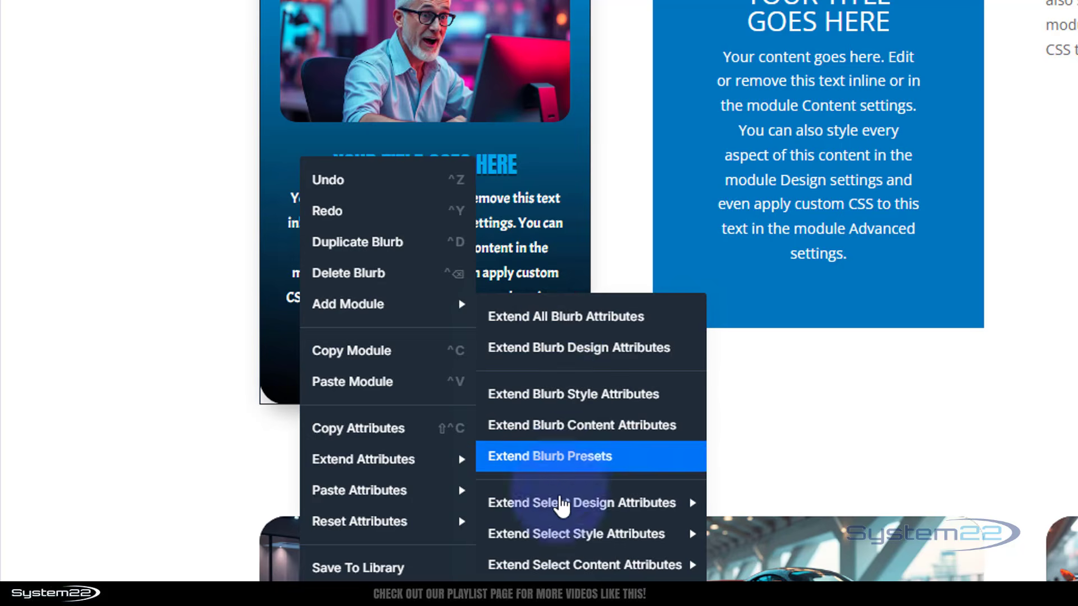
{"action": "mouse_move", "coordinate": [561, 507]}
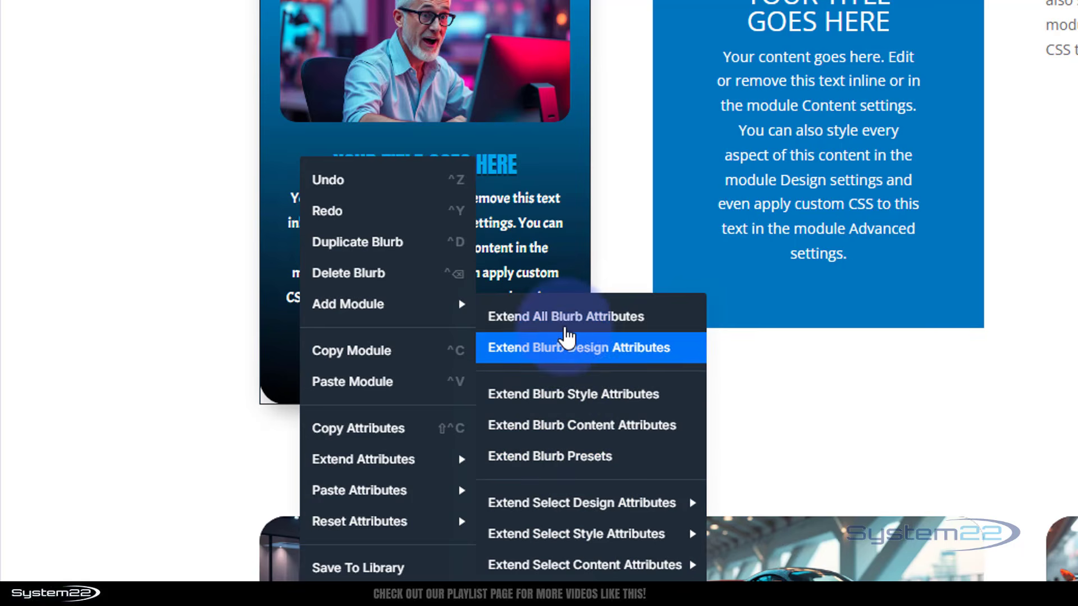
{"action": "left_click", "coordinate": [566, 318]}
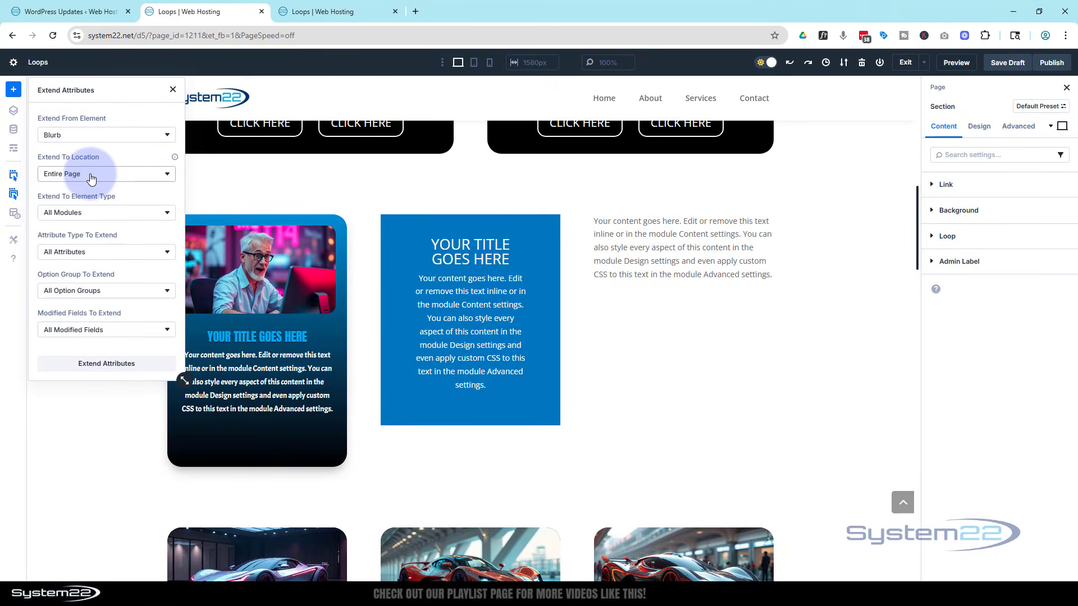
{"action": "scroll", "coordinate": [645, 473], "scroll_direction": "down", "scroll_amount": 7}
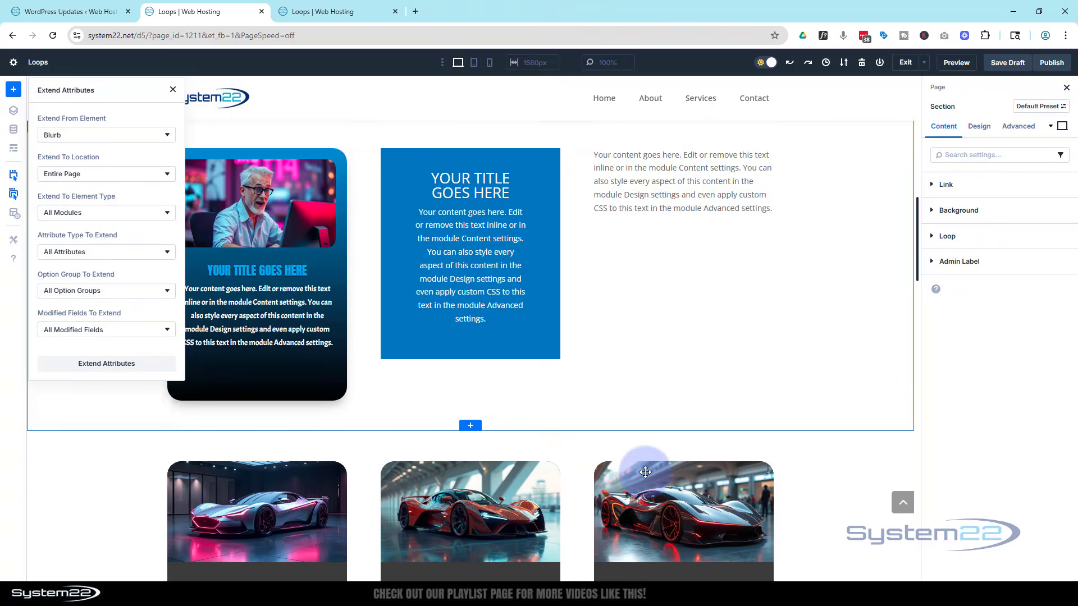
{"action": "scroll", "coordinate": [644, 464], "scroll_direction": "up", "scroll_amount": 5}
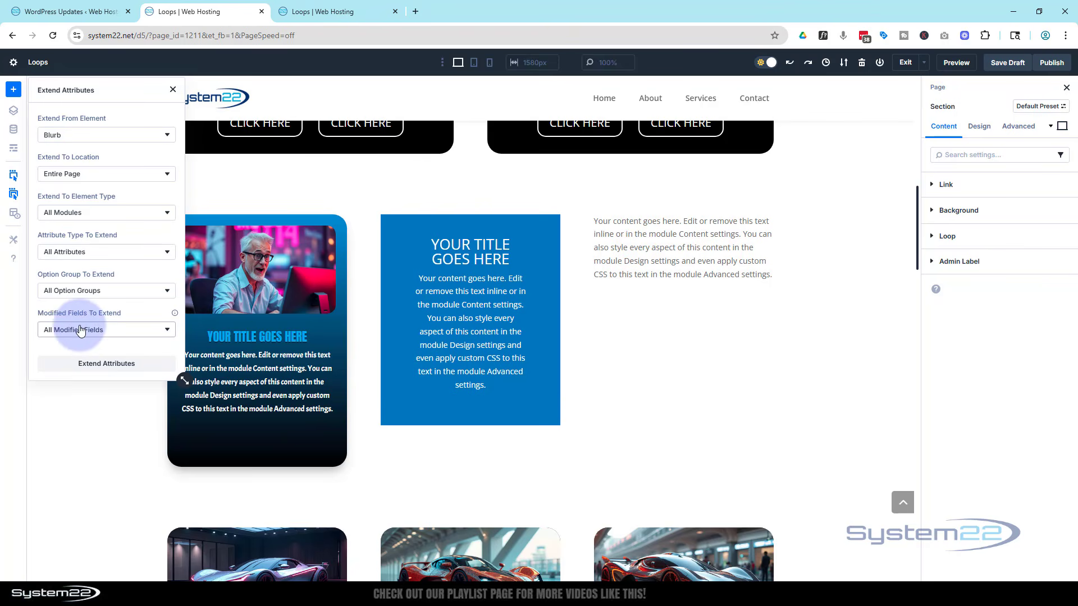
{"action": "left_click", "coordinate": [110, 365]}
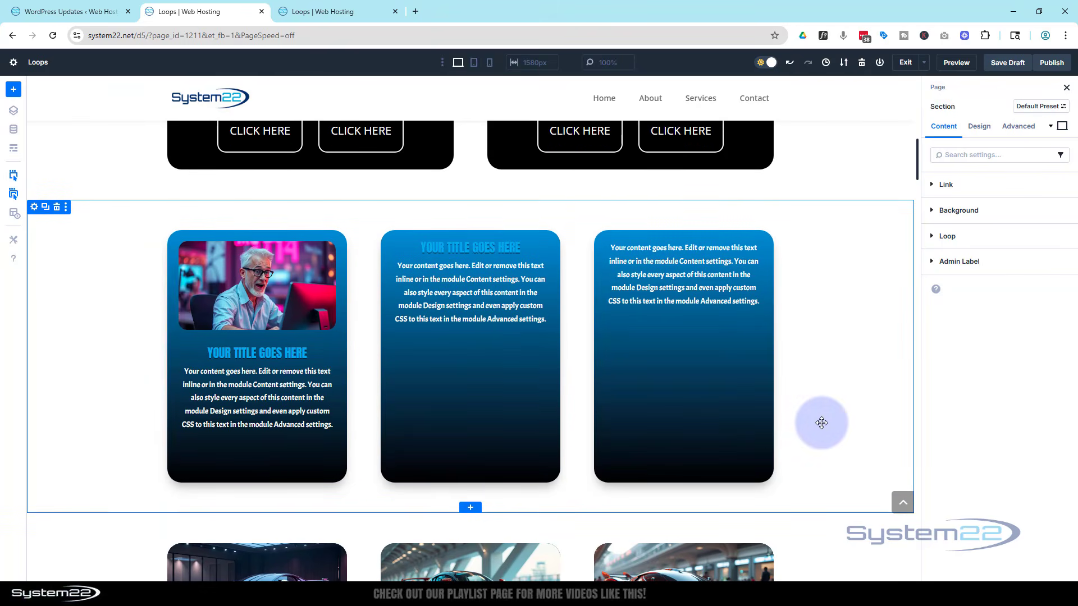
Scroll through the page to examine how the other sections' modules were restyled.
{"action": "scroll", "coordinate": [820, 423], "scroll_direction": "up", "scroll_amount": 5}
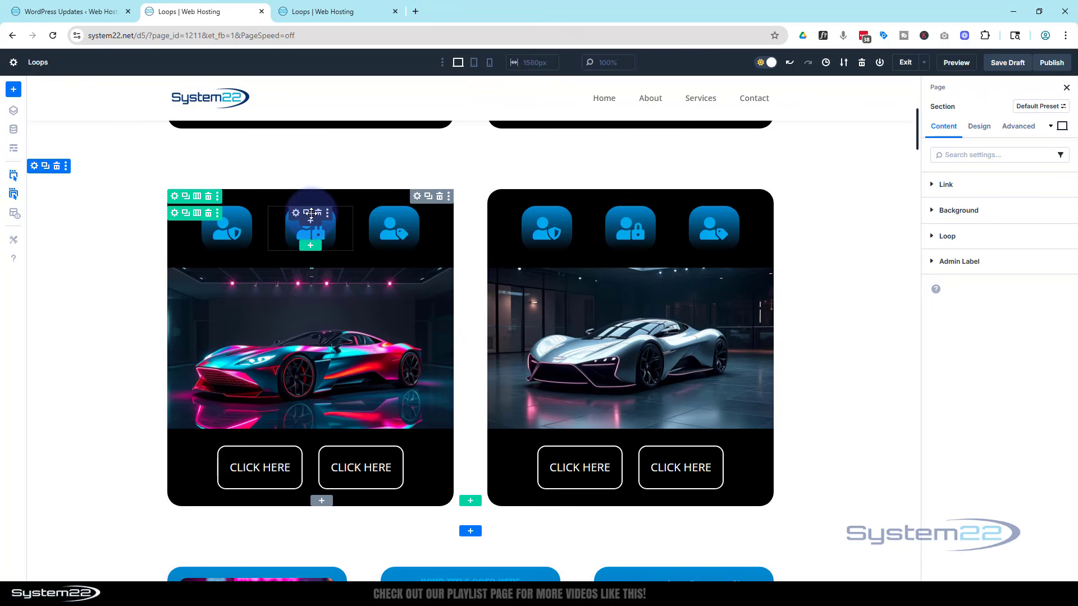
{"action": "left_click_drag", "start_coordinate": [310, 214], "coordinate": [292, 194]}
{"action": "scroll", "coordinate": [79, 450], "scroll_direction": "up", "scroll_amount": 6}
{"action": "scroll", "coordinate": [91, 449], "scroll_direction": "down", "scroll_amount": 20}
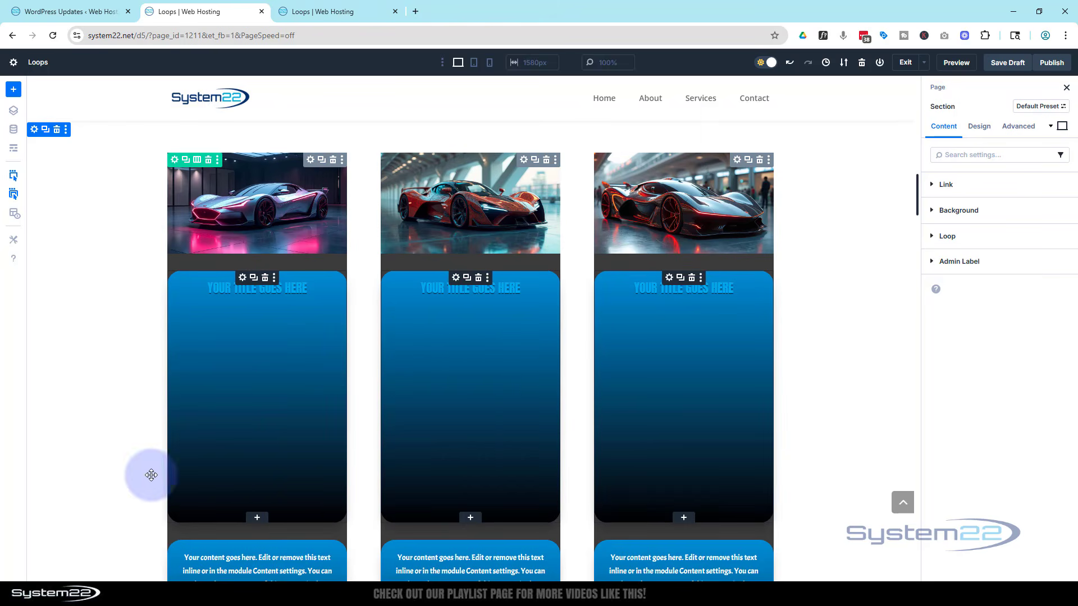
{"action": "scroll", "coordinate": [107, 470], "scroll_direction": "down", "scroll_amount": 6}
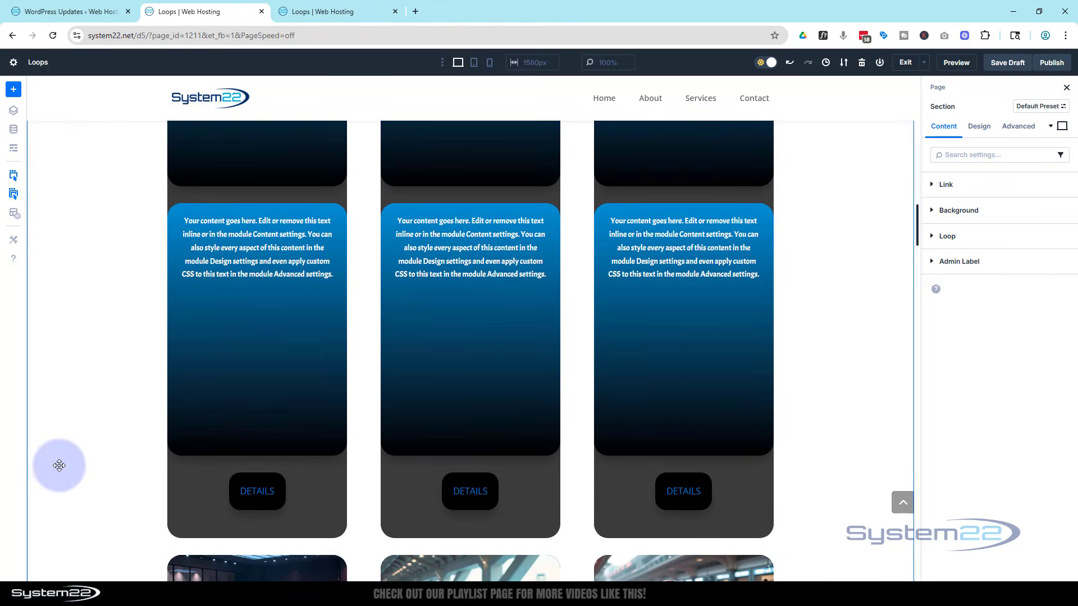
{"action": "scroll", "coordinate": [104, 425], "scroll_direction": "down", "scroll_amount": 2}
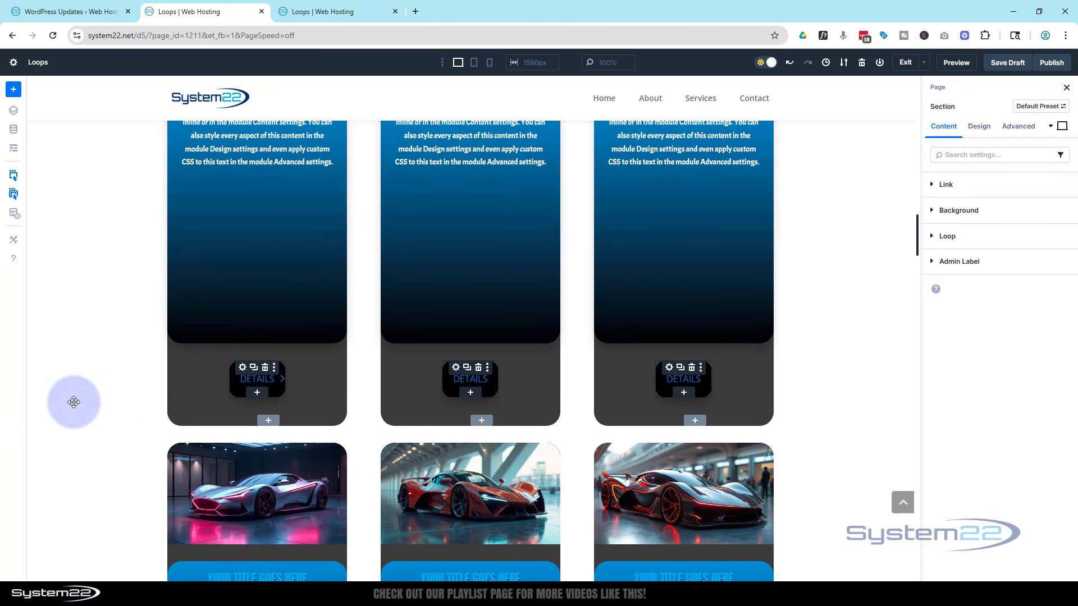
{"action": "scroll", "coordinate": [84, 415], "scroll_direction": "down", "scroll_amount": 9}
{"action": "scroll", "coordinate": [85, 415], "scroll_direction": "down", "scroll_amount": 20}
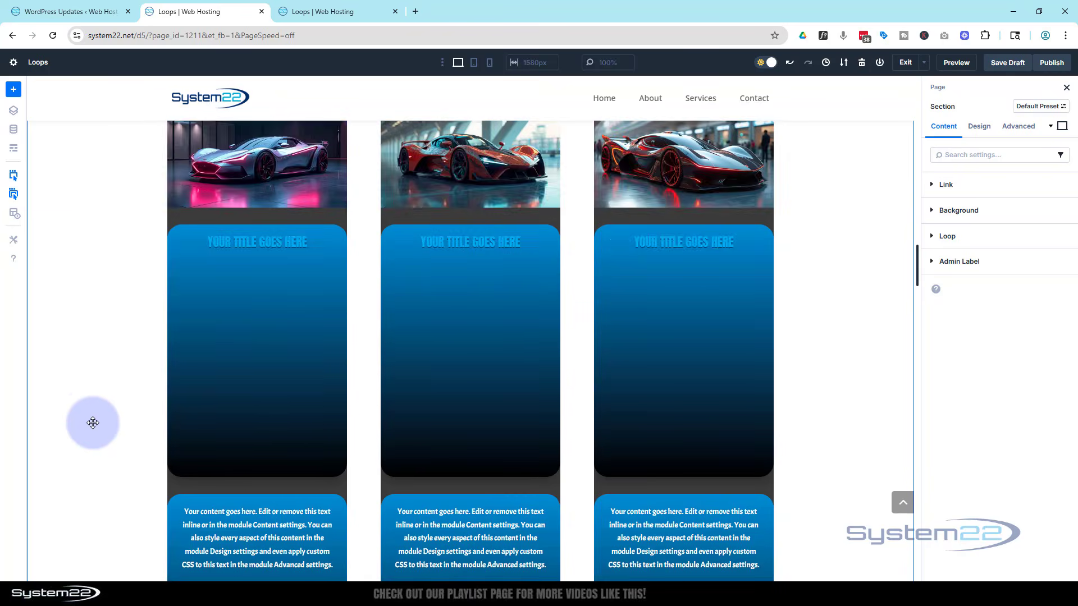
{"action": "scroll", "coordinate": [98, 426], "scroll_direction": "down", "scroll_amount": 20}
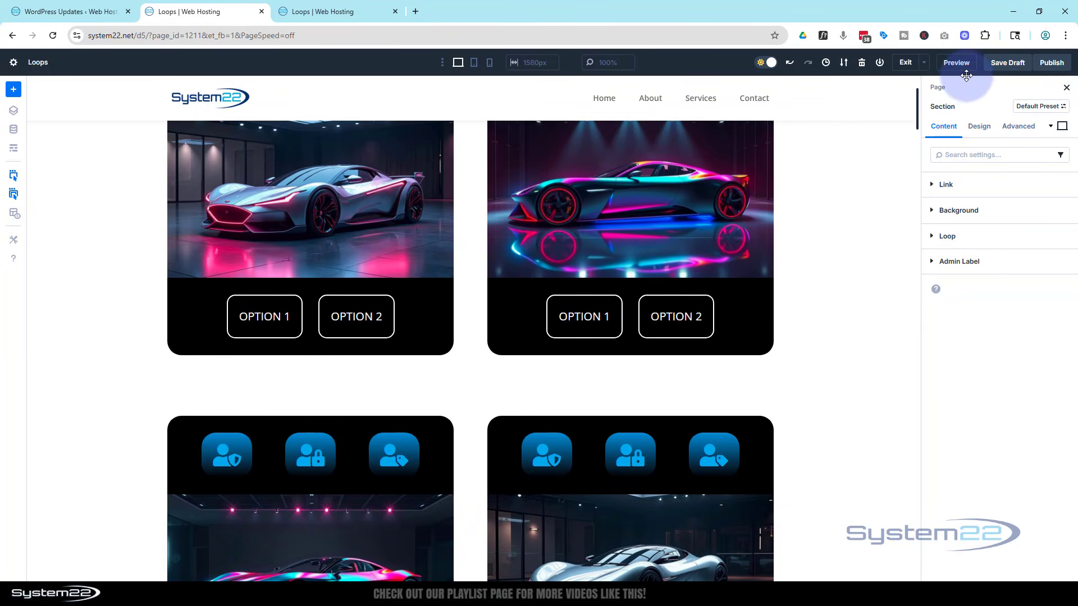
Save the draft, then preview the page in a new tab and scroll through all its sections.
{"action": "left_click", "coordinate": [1008, 65]}
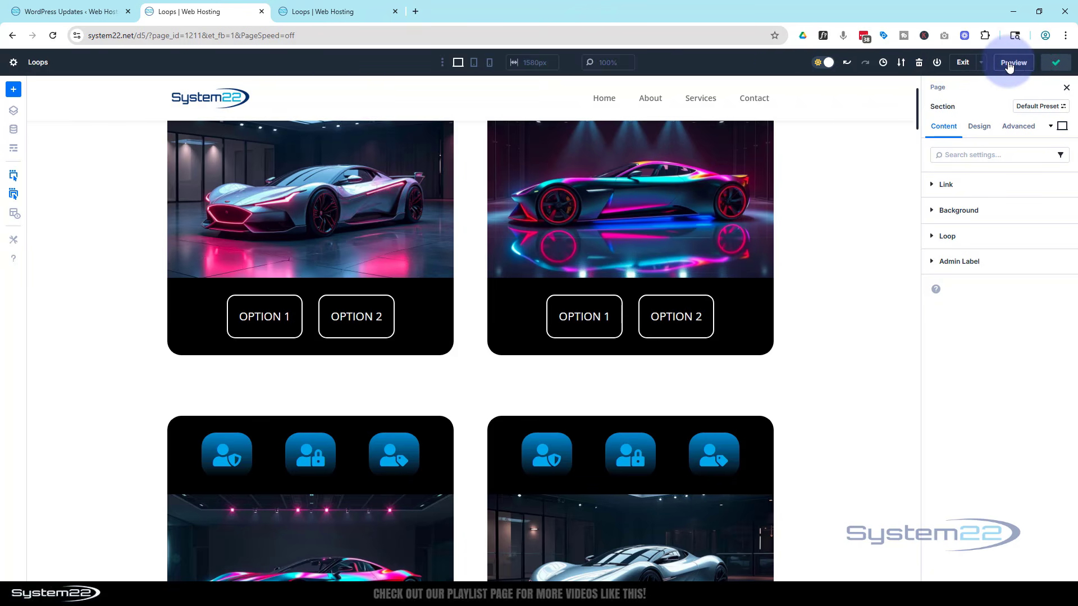
{"action": "left_click", "coordinate": [962, 66]}
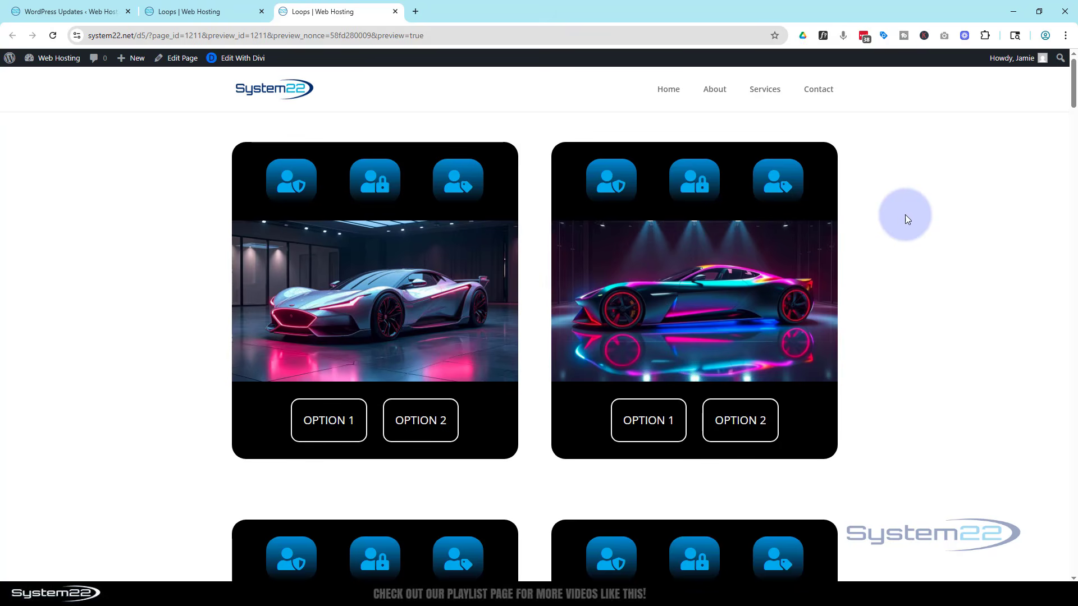
{"action": "scroll", "coordinate": [137, 311], "scroll_direction": "down", "scroll_amount": 13}
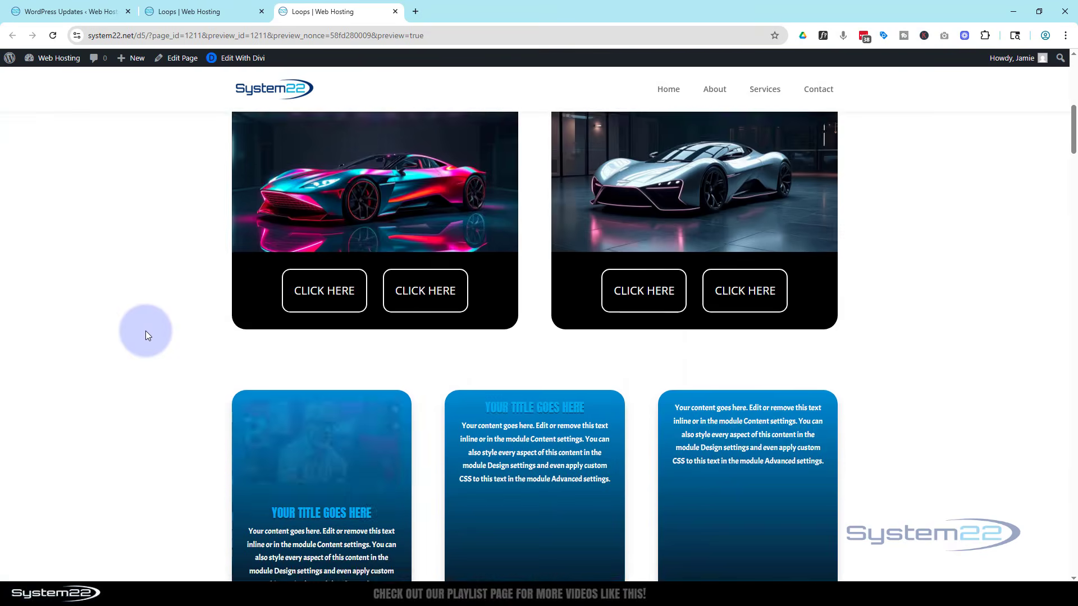
{"action": "scroll", "coordinate": [146, 335], "scroll_direction": "down", "scroll_amount": 6}
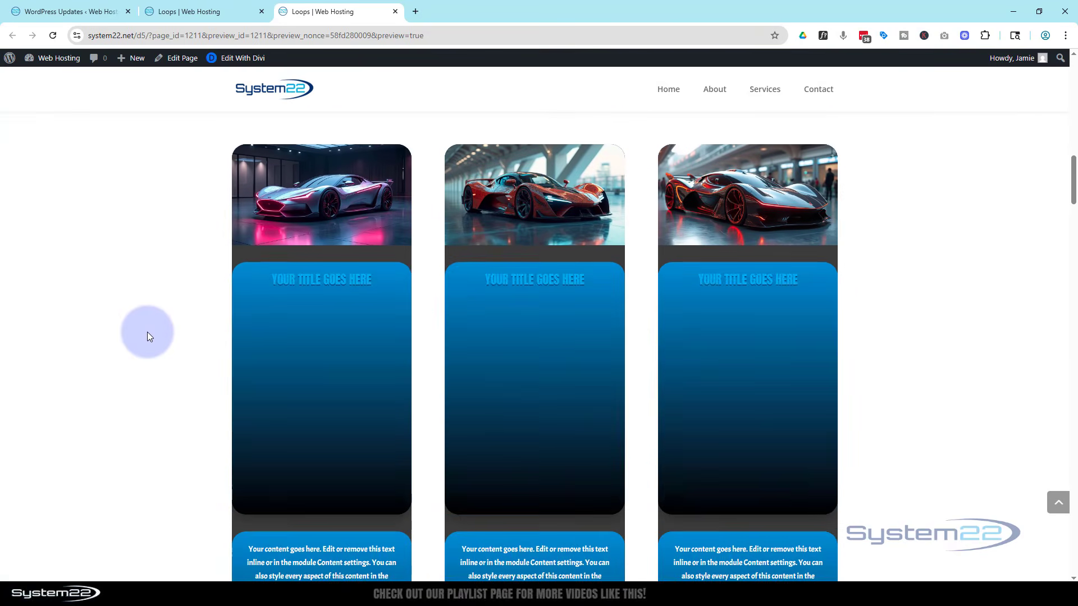
{"action": "scroll", "coordinate": [147, 336], "scroll_direction": "down", "scroll_amount": 12}
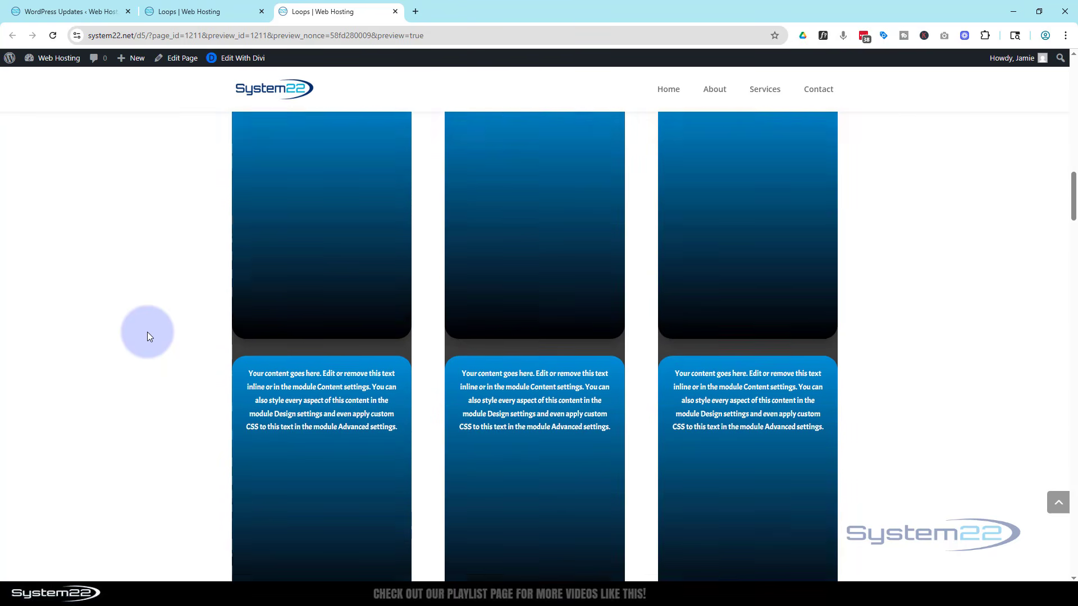
{"action": "scroll", "coordinate": [148, 336], "scroll_direction": "down", "scroll_amount": 17}
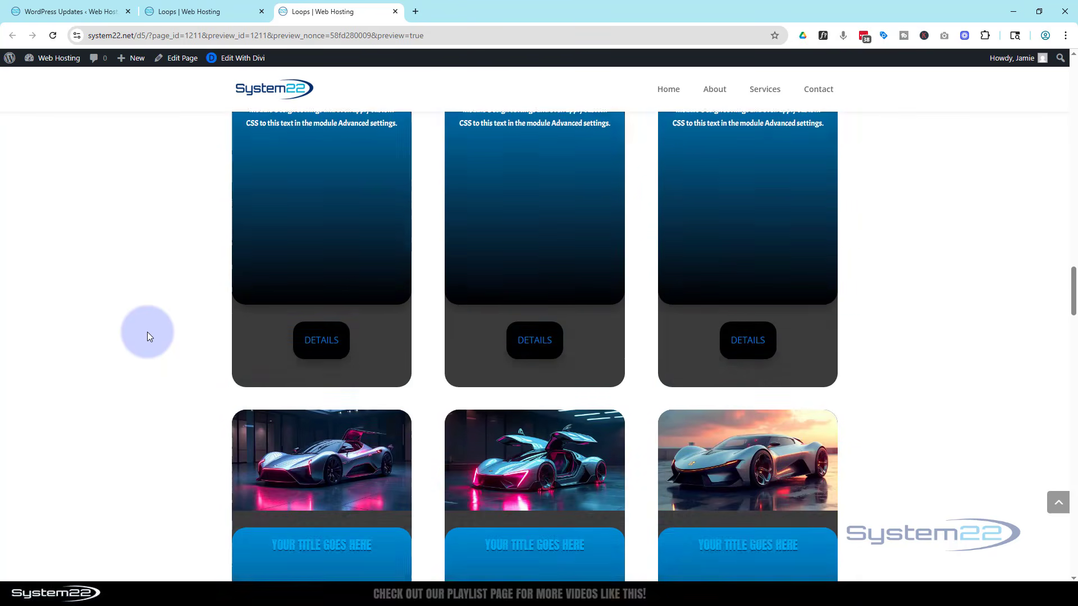
{"action": "scroll", "coordinate": [147, 335], "scroll_direction": "down", "scroll_amount": 17}
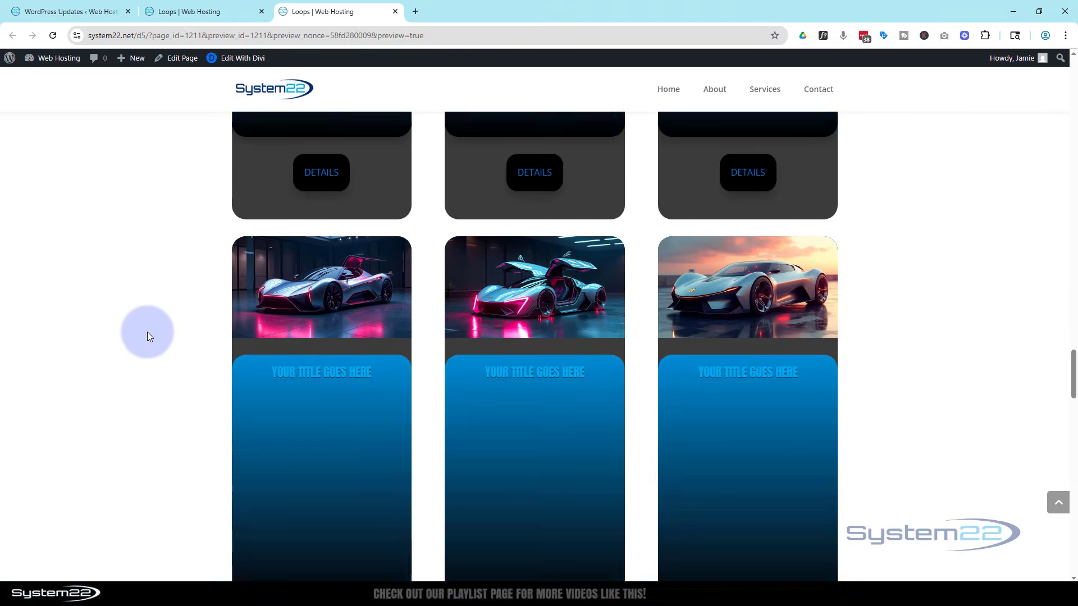
{"action": "scroll", "coordinate": [147, 336], "scroll_direction": "down", "scroll_amount": 16}
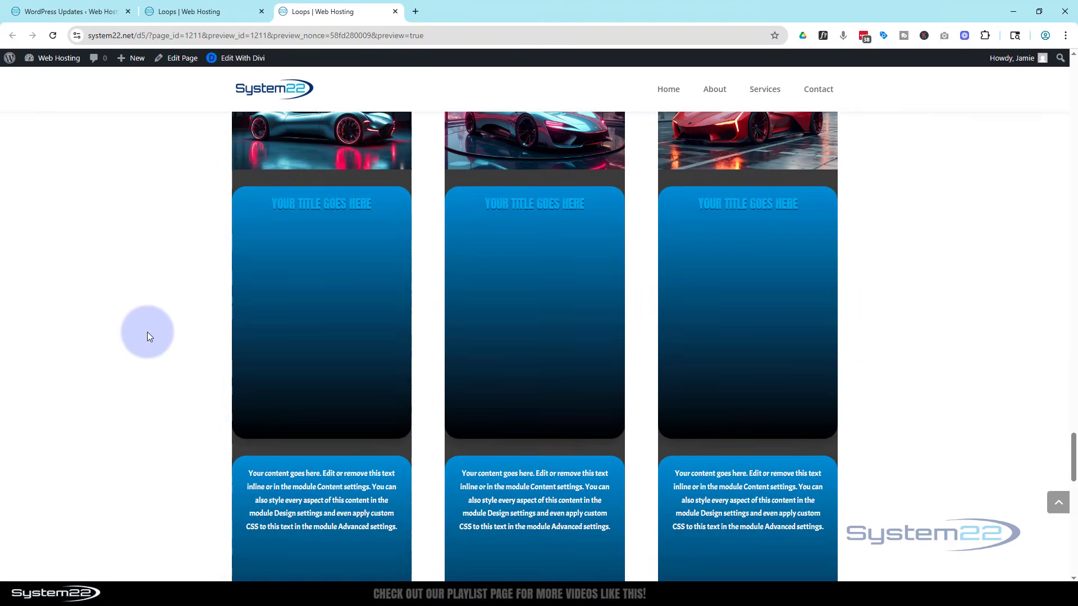
{"action": "scroll", "coordinate": [147, 336], "scroll_direction": "down", "scroll_amount": 8}
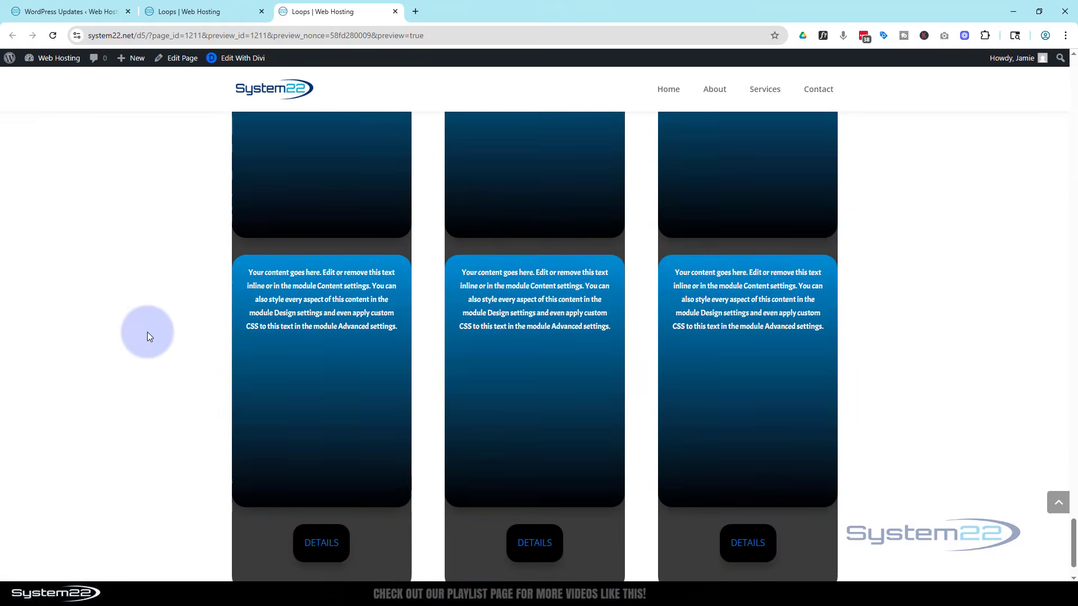
{"action": "scroll", "coordinate": [147, 336], "scroll_direction": "up", "scroll_amount": 5}
{"action": "scroll", "coordinate": [147, 336], "scroll_direction": "up", "scroll_amount": 20}
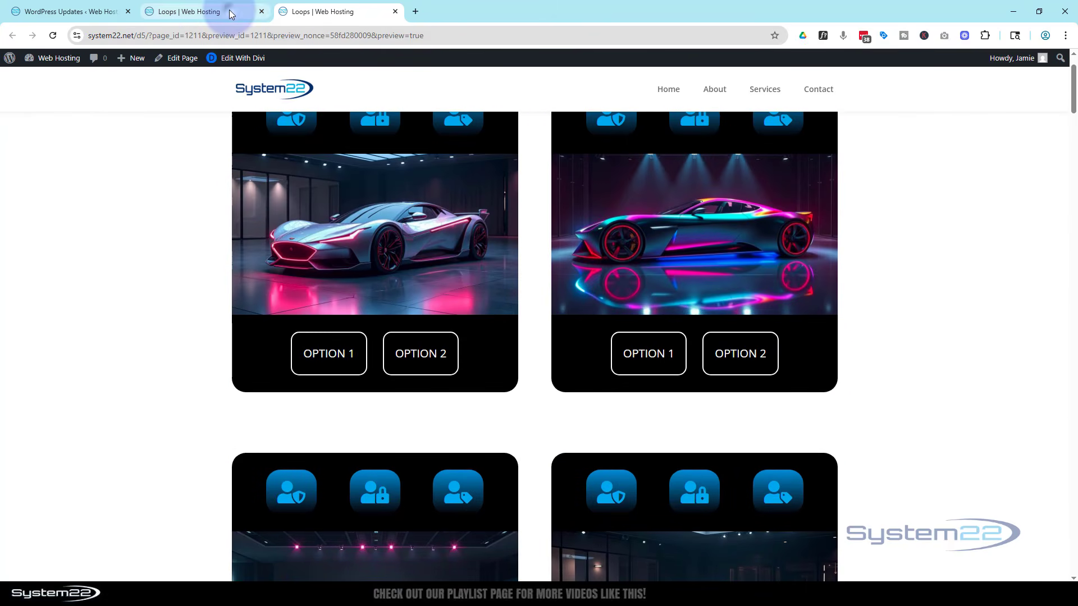
Return to the builder tab and undo the page-wide attribute extension.
{"action": "left_click", "coordinate": [230, 14]}
{"action": "scroll", "coordinate": [318, 310], "scroll_direction": "down", "scroll_amount": 10}
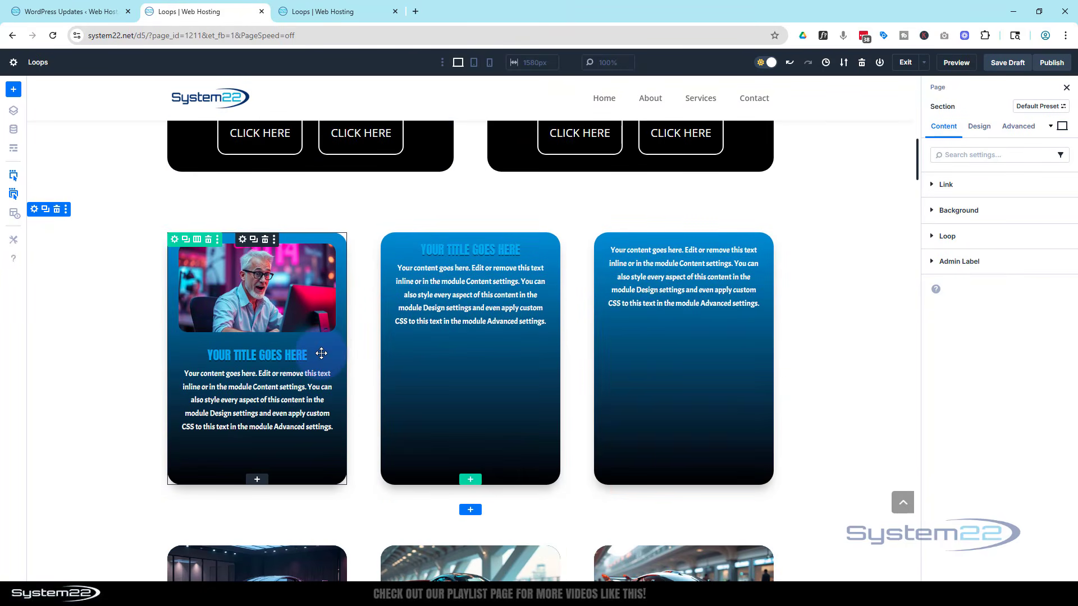
{"action": "right_click", "coordinate": [321, 353]}
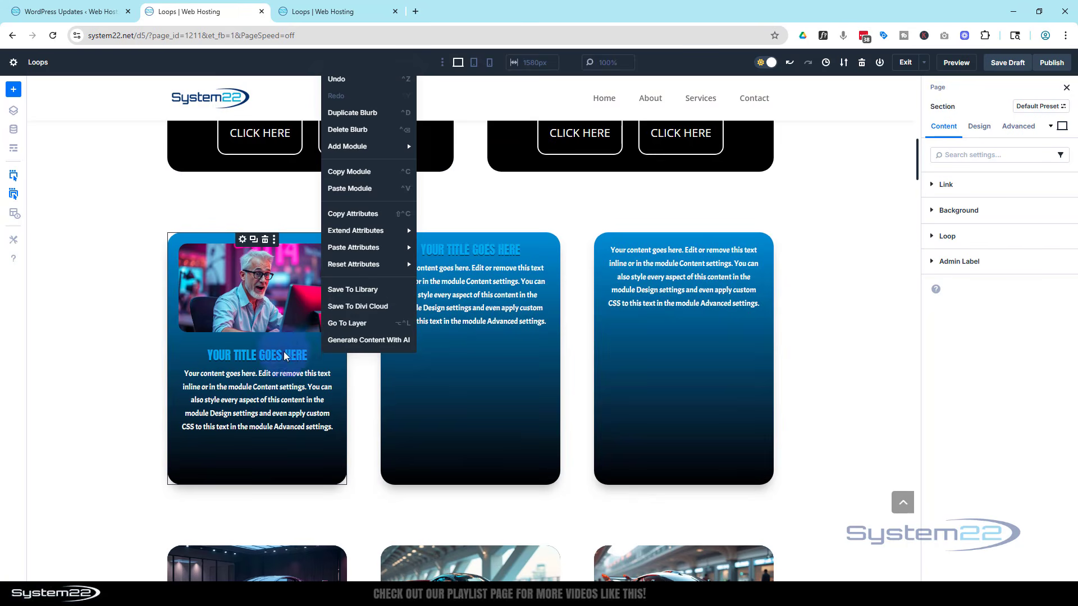
{"action": "left_click", "coordinate": [340, 83]}
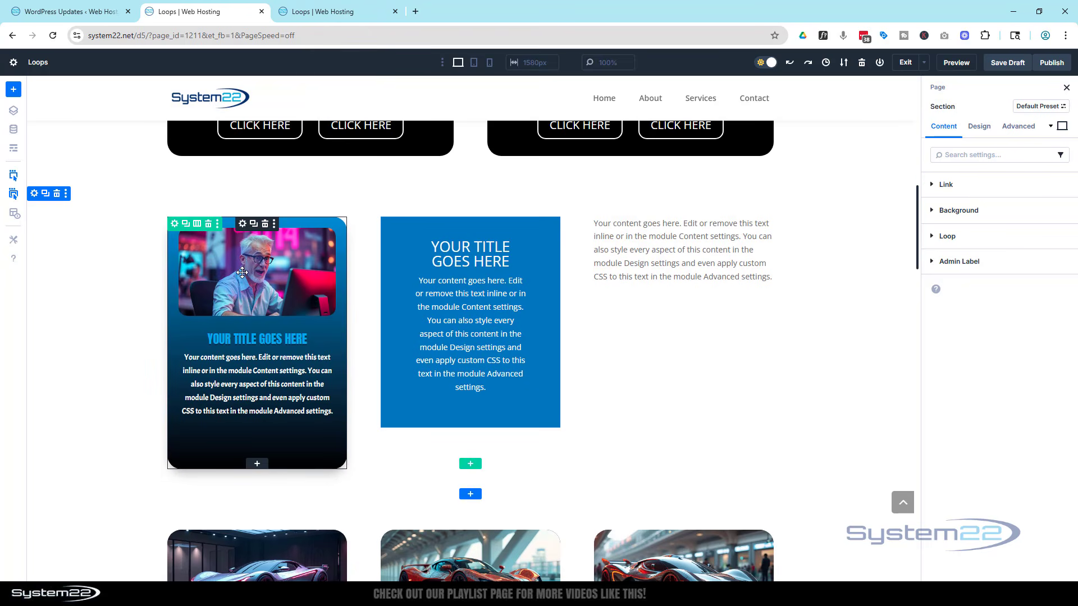
Extend all of the blurb's attributes to the modules in its Parent Row only.
{"action": "right_click", "coordinate": [259, 320]}
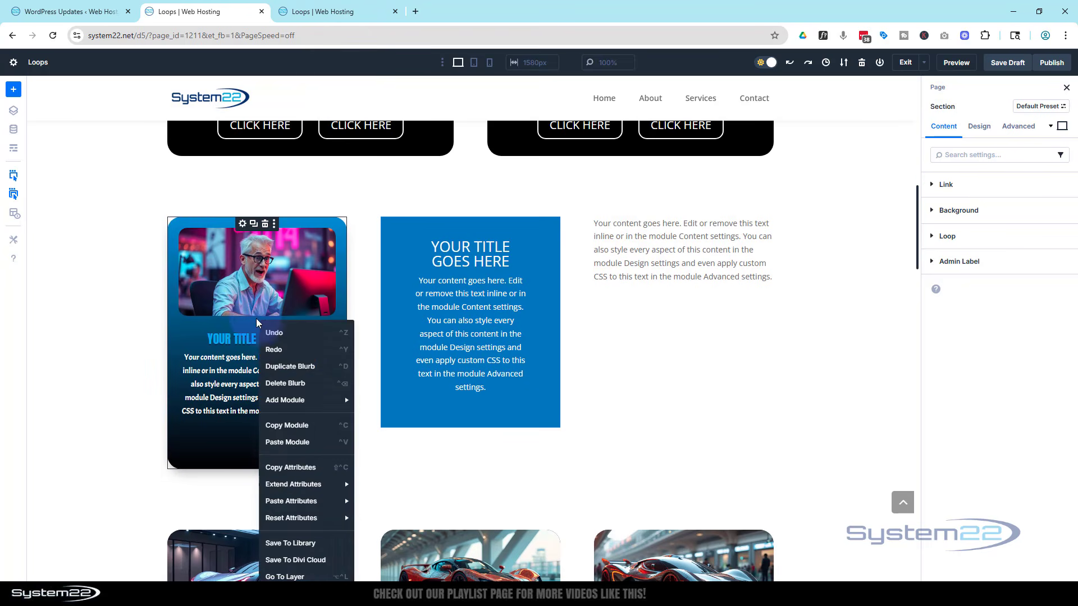
{"action": "mouse_move", "coordinate": [292, 486]}
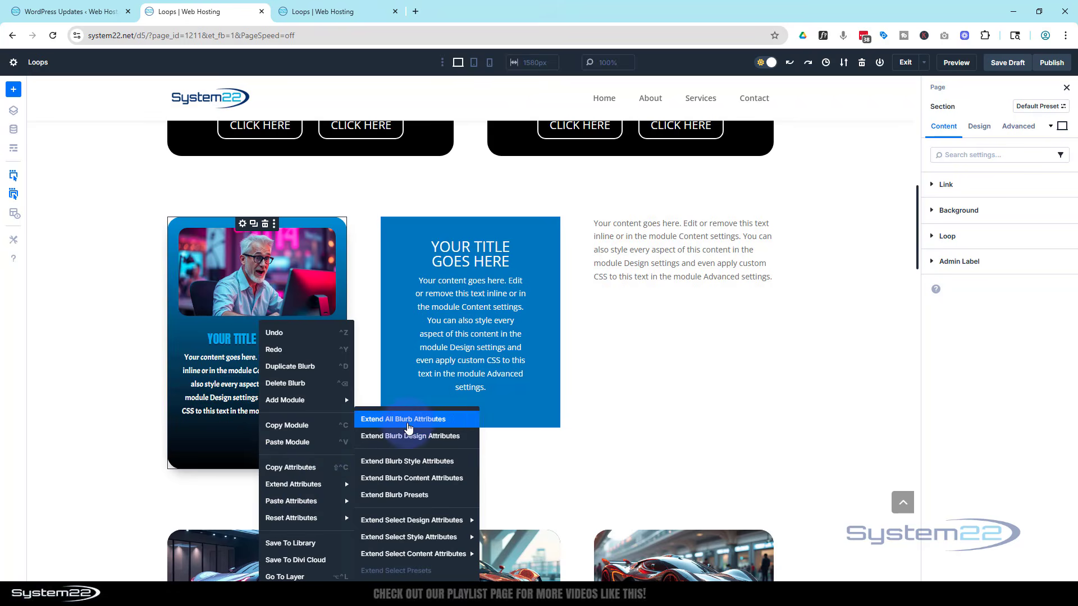
{"action": "left_click", "coordinate": [404, 420]}
{"action": "left_click", "coordinate": [65, 176]}
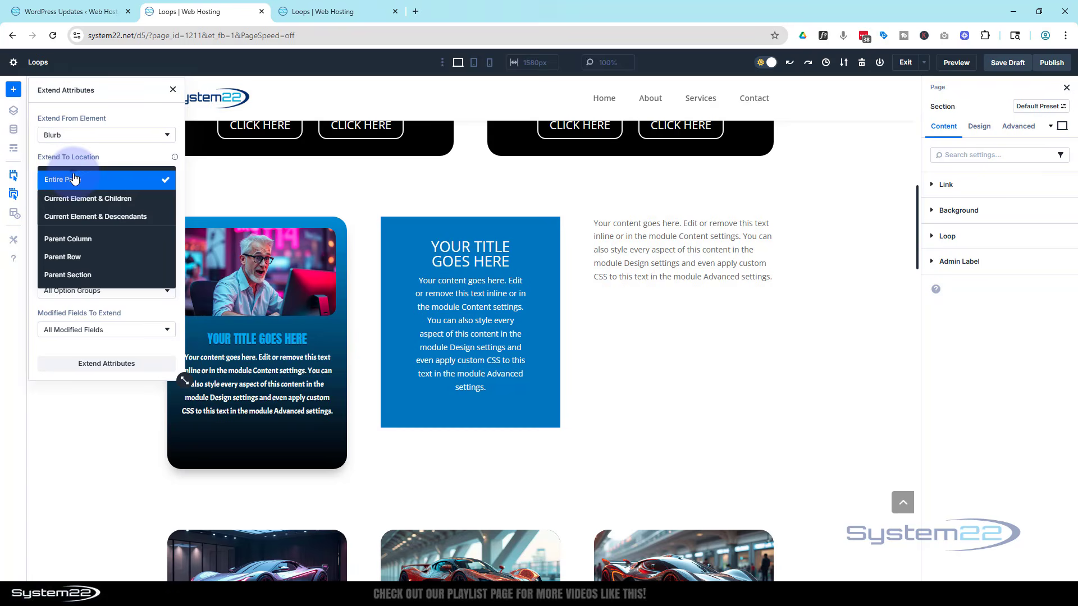
{"action": "left_click", "coordinate": [100, 256]}
{"action": "left_click", "coordinate": [109, 366]}
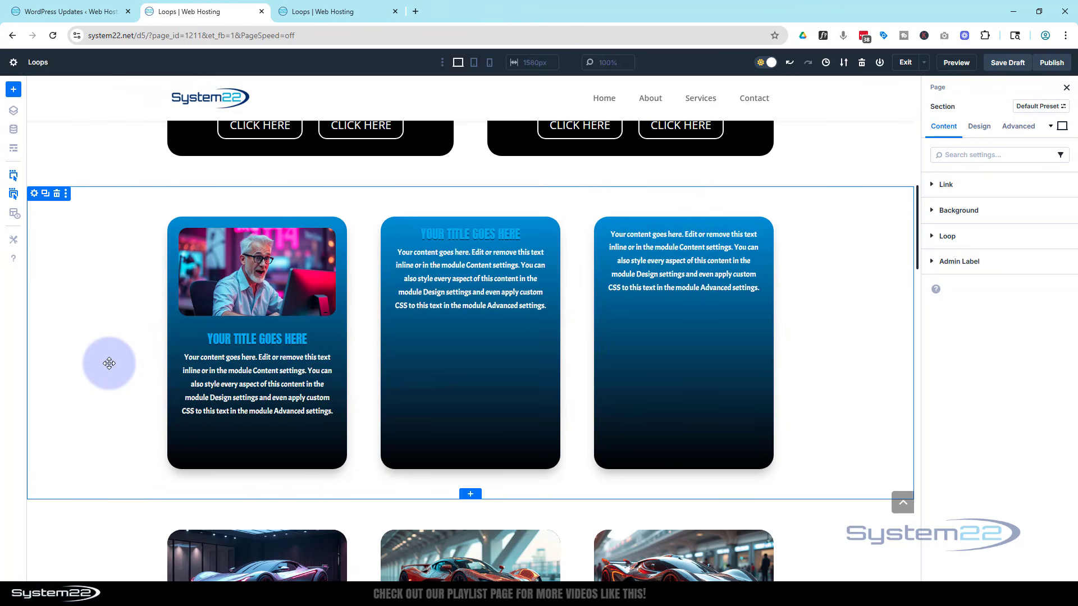
Save the draft, open the page preview and scroll through the new three-column card section and the sections around it.
{"action": "left_click", "coordinate": [1010, 65]}
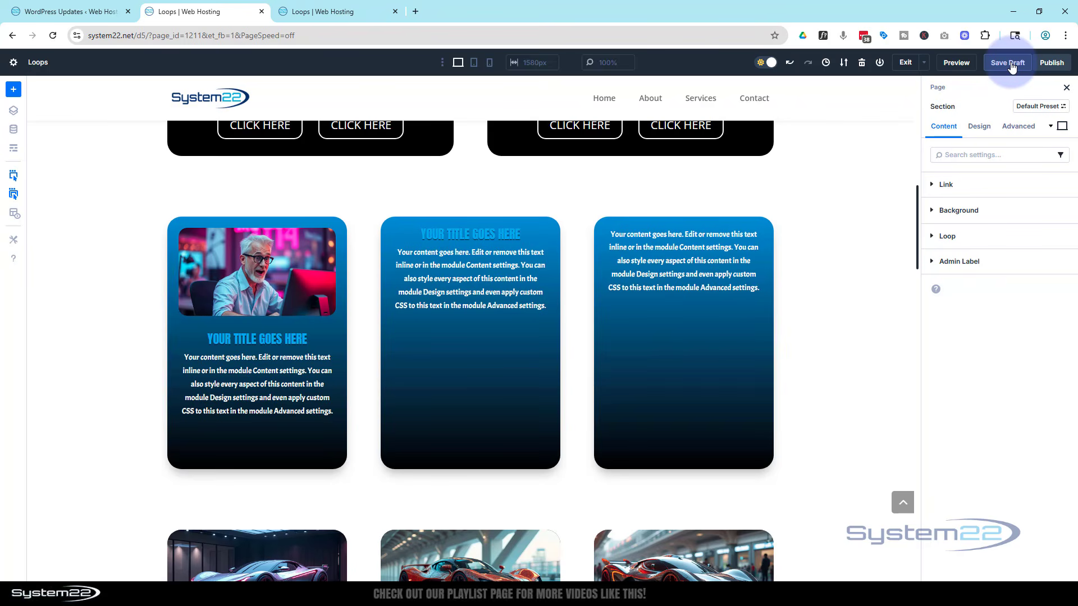
{"action": "left_click", "coordinate": [959, 63]}
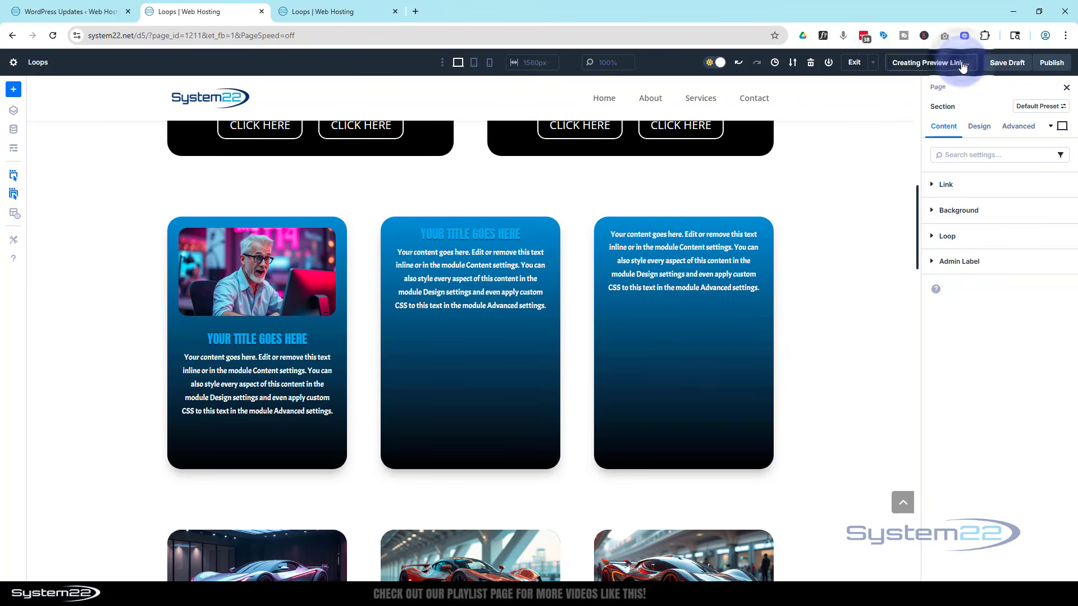
{"action": "scroll", "coordinate": [908, 218], "scroll_direction": "down", "scroll_amount": 3}
{"action": "scroll", "coordinate": [909, 219], "scroll_direction": "down", "scroll_amount": 9}
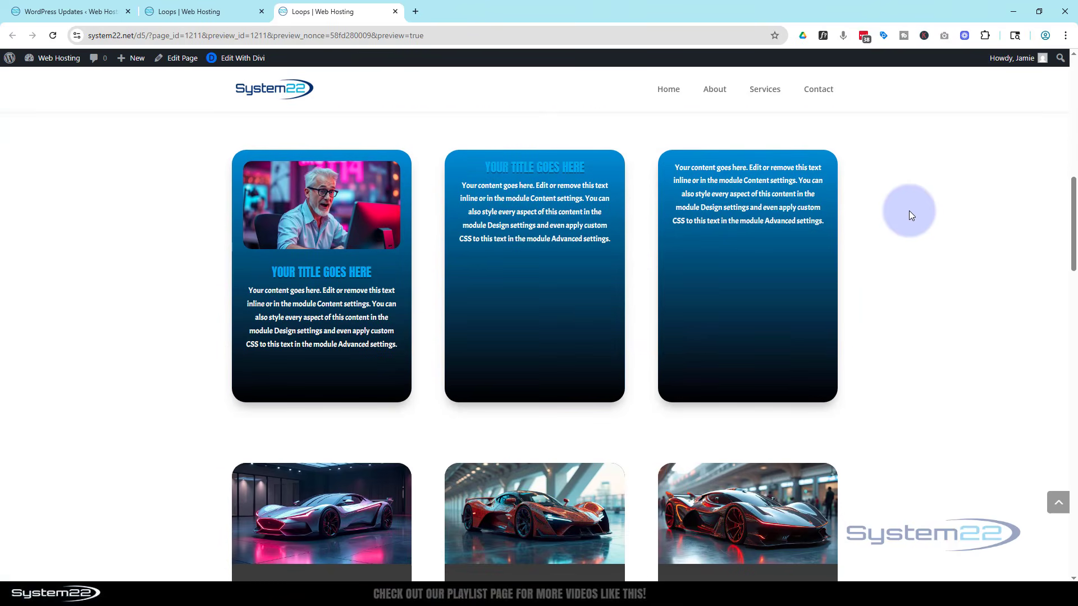
{"action": "scroll", "coordinate": [909, 215], "scroll_direction": "down", "scroll_amount": 10}
{"action": "scroll", "coordinate": [909, 207], "scroll_direction": "down", "scroll_amount": 7}
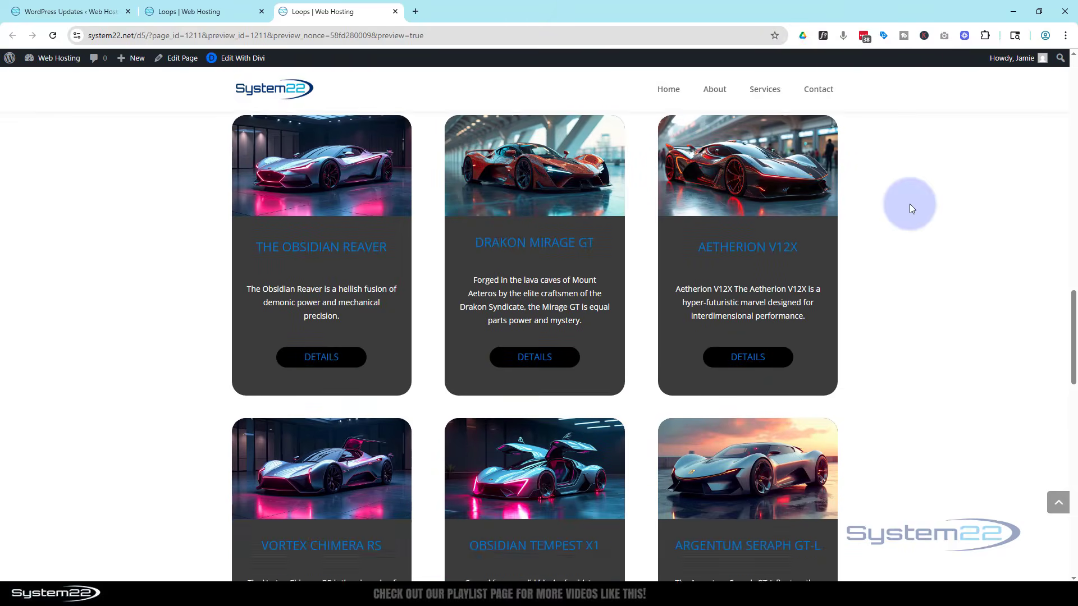
{"action": "scroll", "coordinate": [909, 204], "scroll_direction": "up", "scroll_amount": 7}
{"action": "scroll", "coordinate": [910, 202], "scroll_direction": "up", "scroll_amount": 15}
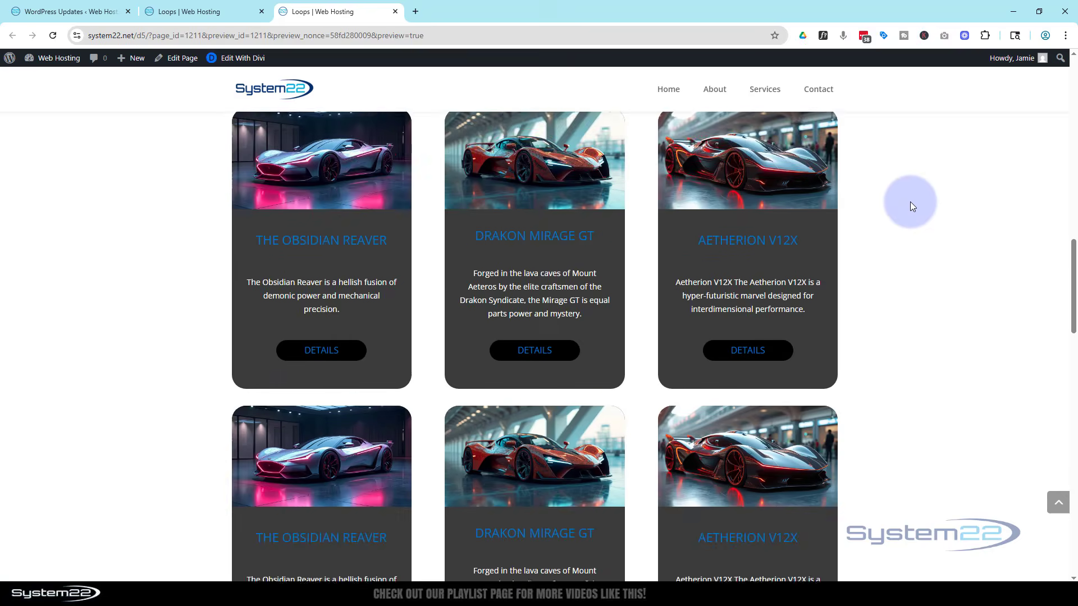
{"action": "scroll", "coordinate": [911, 210], "scroll_direction": "up", "scroll_amount": 4}
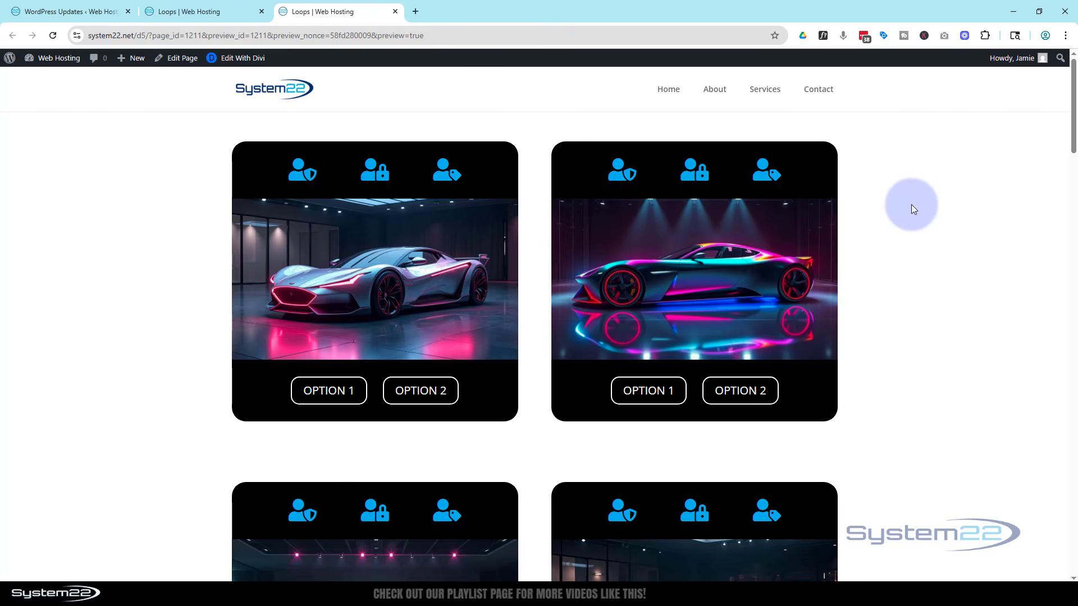
{"action": "scroll", "coordinate": [912, 206], "scroll_direction": "down", "scroll_amount": 5}
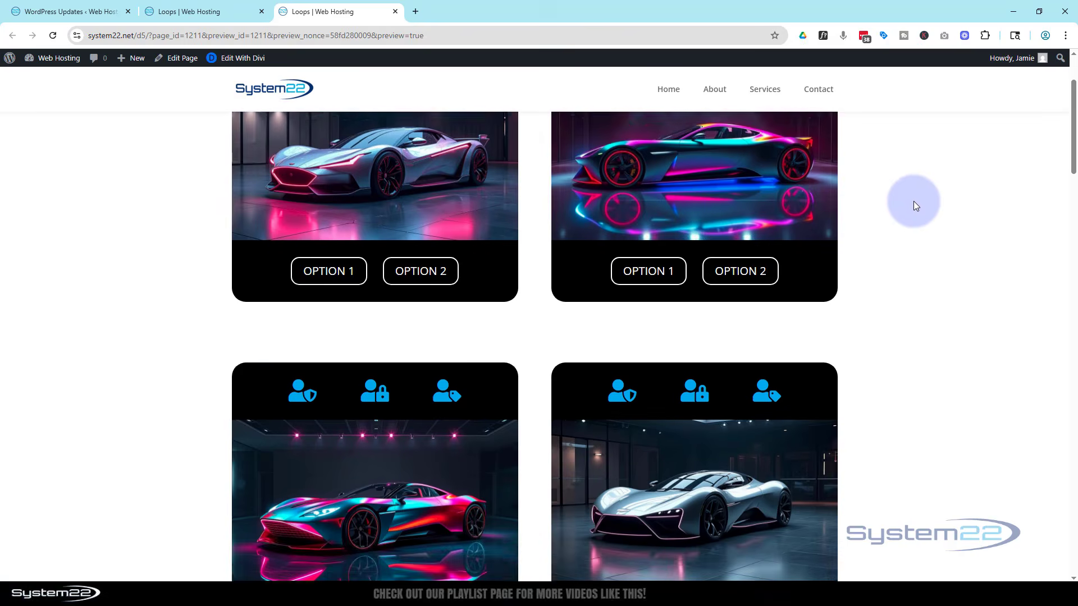
{"action": "scroll", "coordinate": [913, 201], "scroll_direction": "down", "scroll_amount": 2}
{"action": "scroll", "coordinate": [913, 200], "scroll_direction": "up", "scroll_amount": 1}
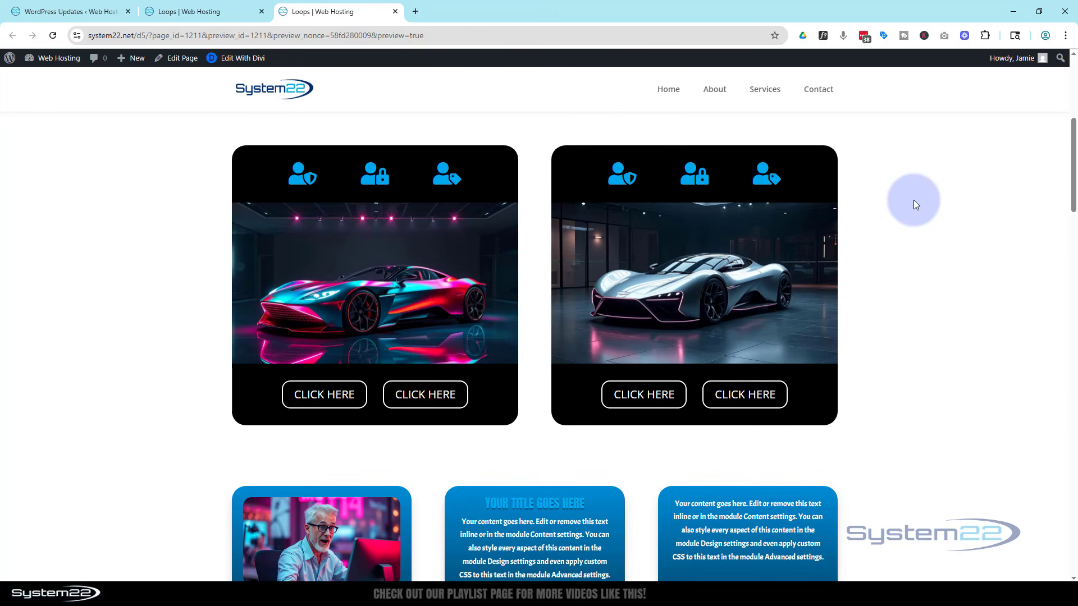
{"action": "scroll", "coordinate": [913, 200], "scroll_direction": "down", "scroll_amount": 5}
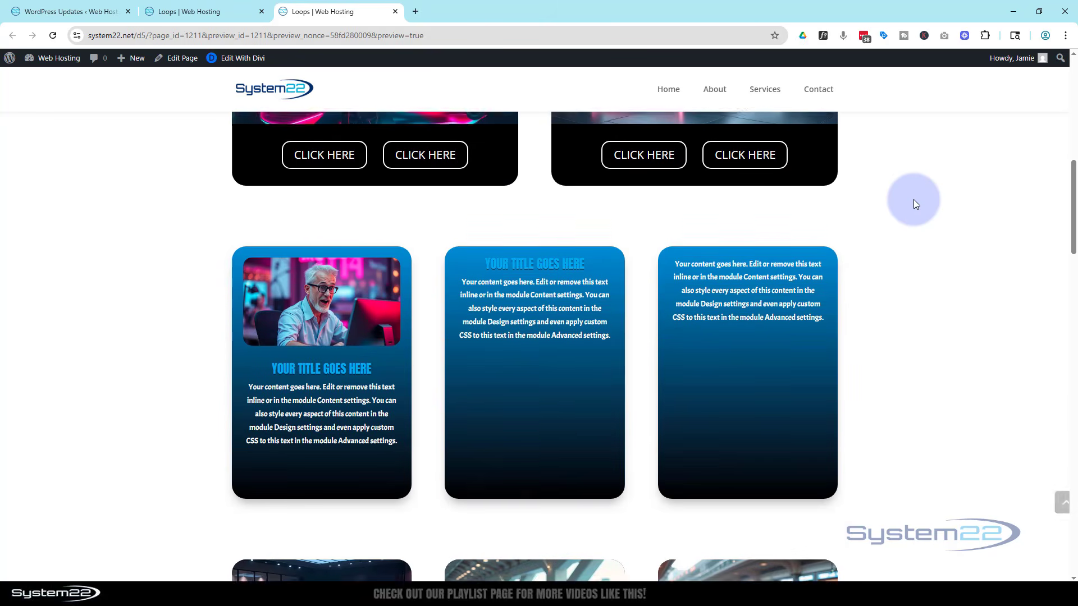
{"action": "scroll", "coordinate": [913, 200], "scroll_direction": "down", "scroll_amount": 8}
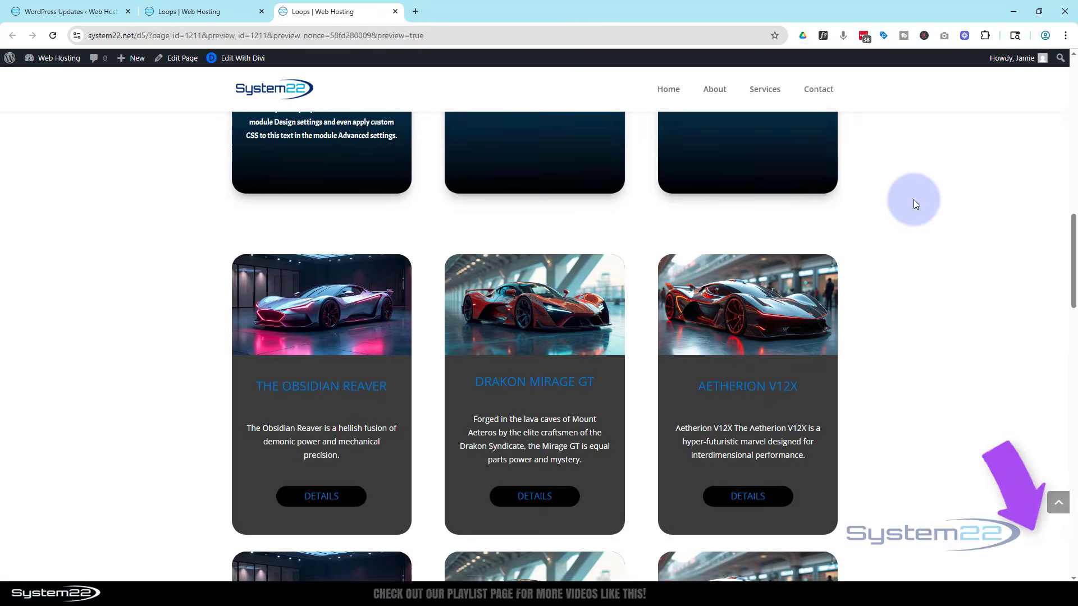
{"action": "scroll", "coordinate": [914, 200], "scroll_direction": "down", "scroll_amount": 8}
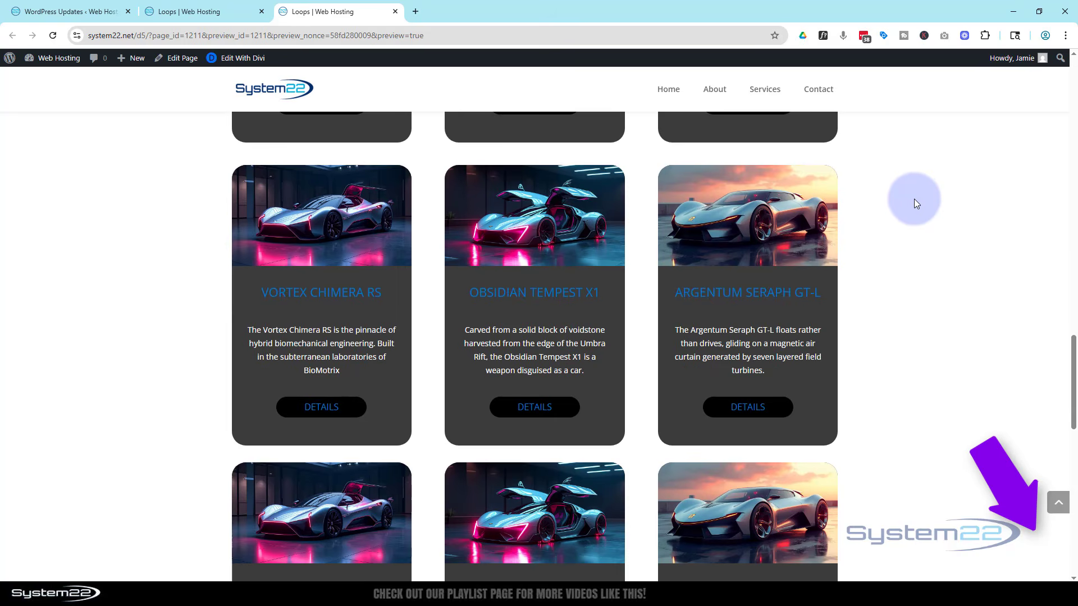
{"action": "scroll", "coordinate": [914, 200], "scroll_direction": "down", "scroll_amount": 10}
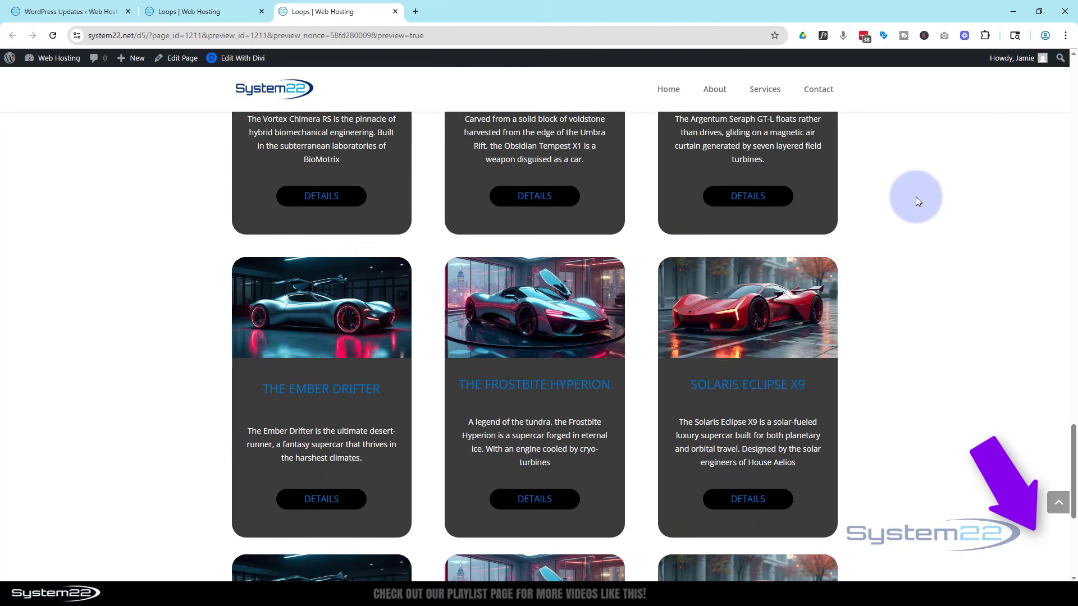
{"action": "scroll", "coordinate": [916, 197], "scroll_direction": "down", "scroll_amount": 3}
{"action": "scroll", "coordinate": [923, 194], "scroll_direction": "up", "scroll_amount": 7}
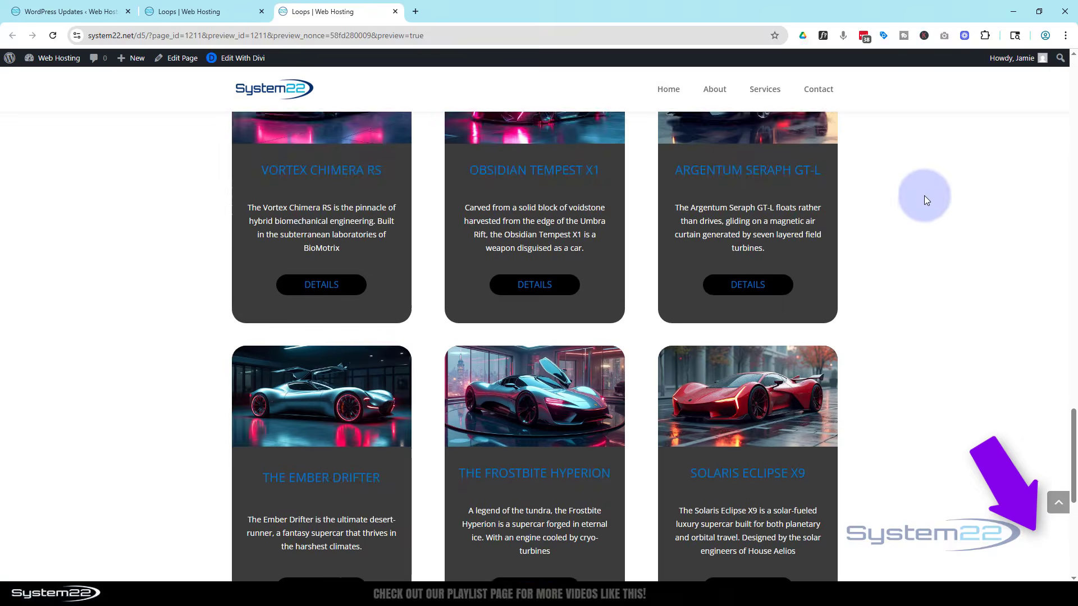
{"action": "scroll", "coordinate": [922, 197], "scroll_direction": "up", "scroll_amount": 15}
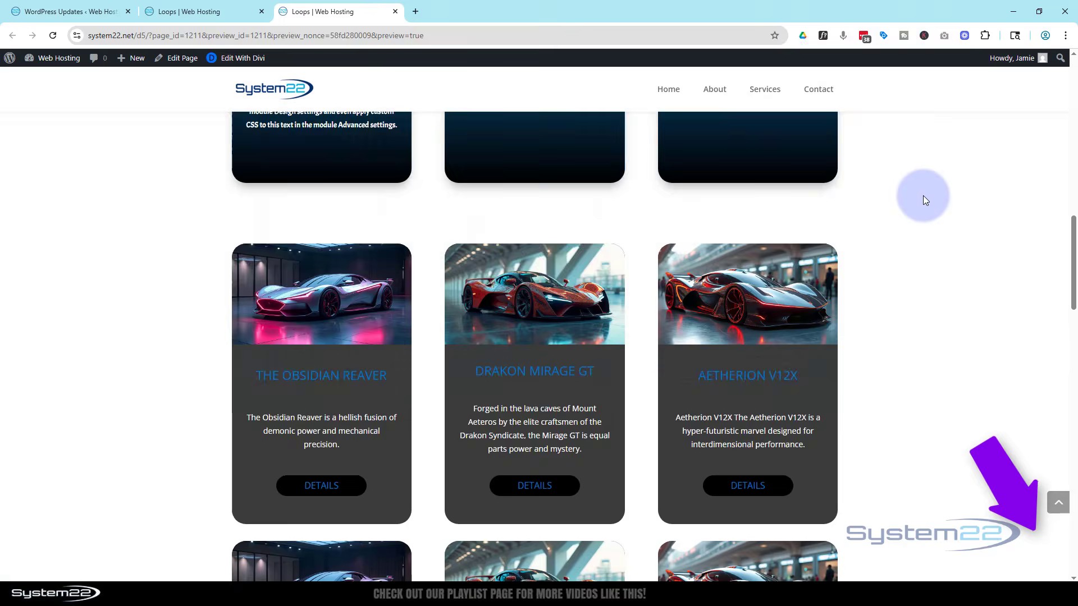